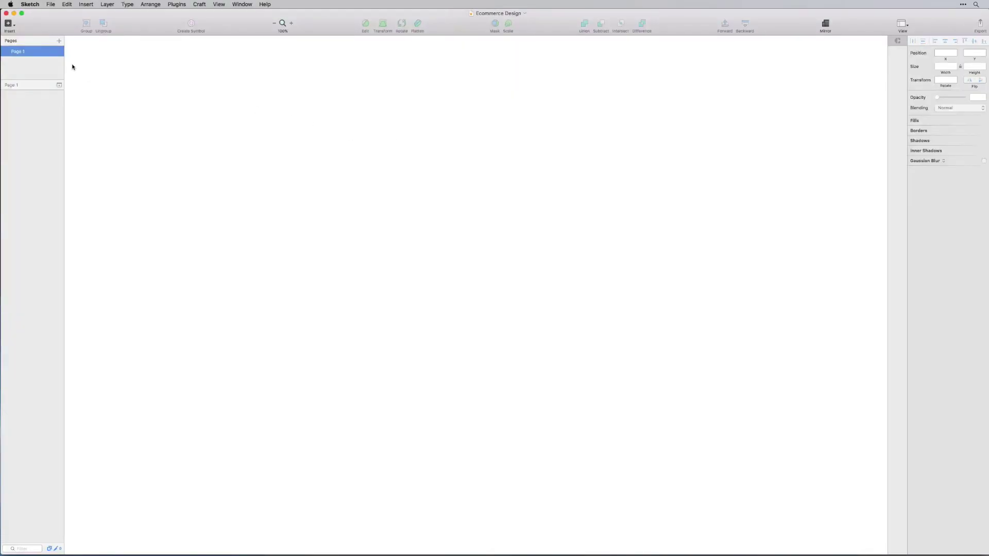
# - Create a Desktop HD artboard (1440 × 1024 px) from the Responsive Web Design presets
pyautogui.click(11, 26)
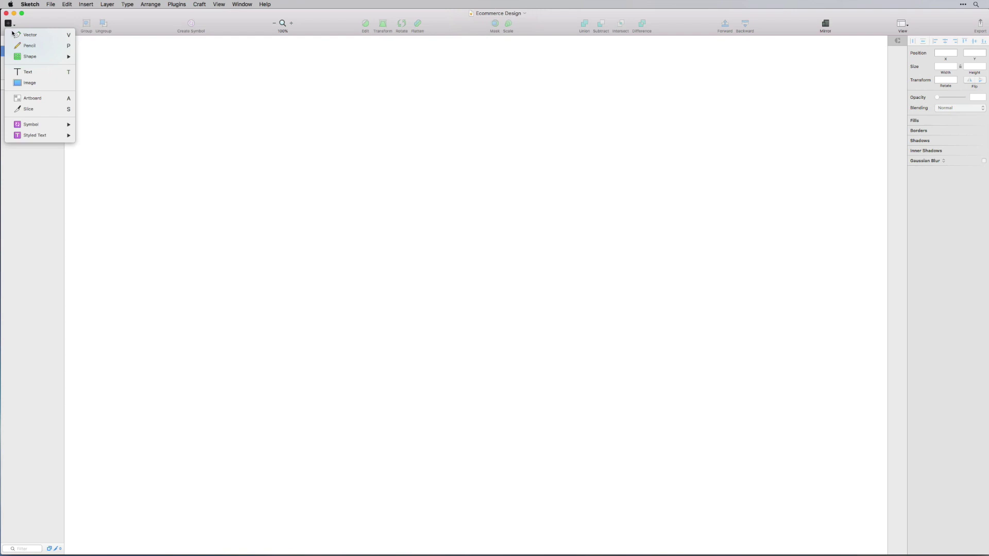
pyautogui.click(32, 98)
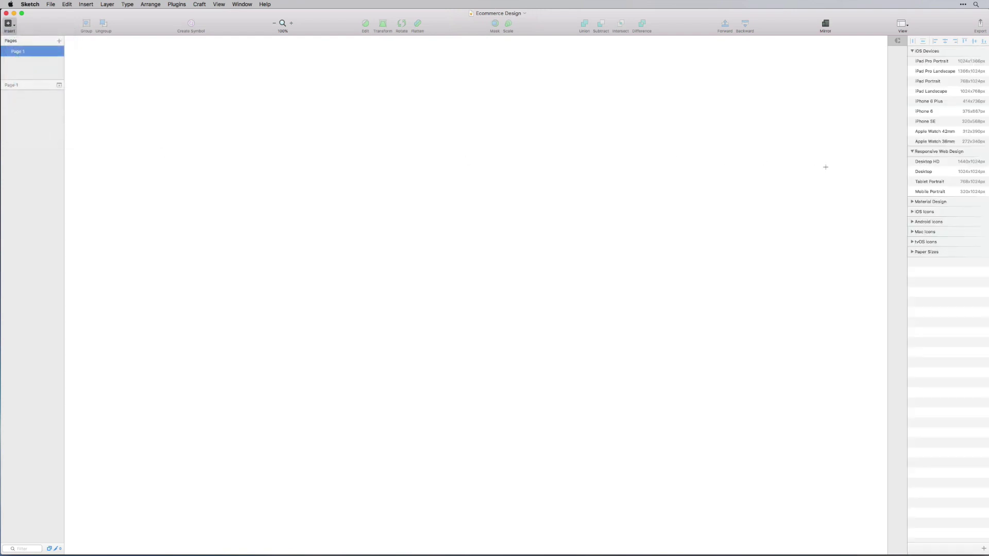
pyautogui.click(927, 163)
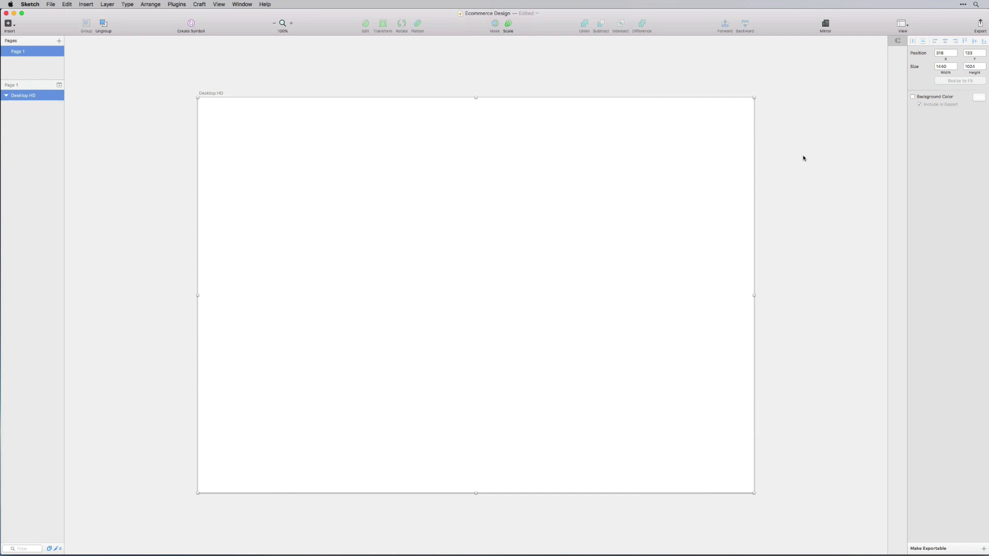
pyautogui.click(774, 153)
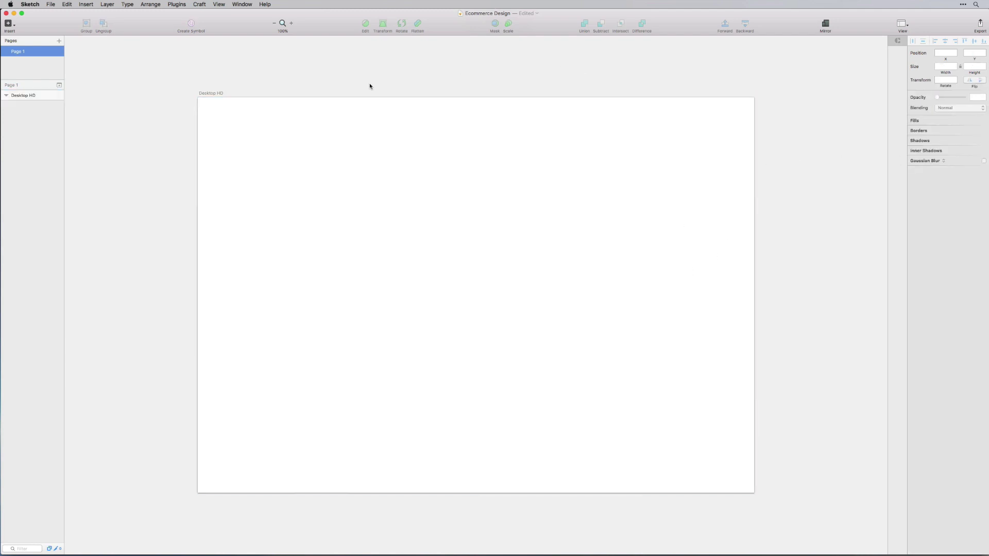
# - Rename the Desktop HD artboard as Ecommerce Design
pyautogui.click(21, 95)
pyautogui.doubleClick(19, 96)
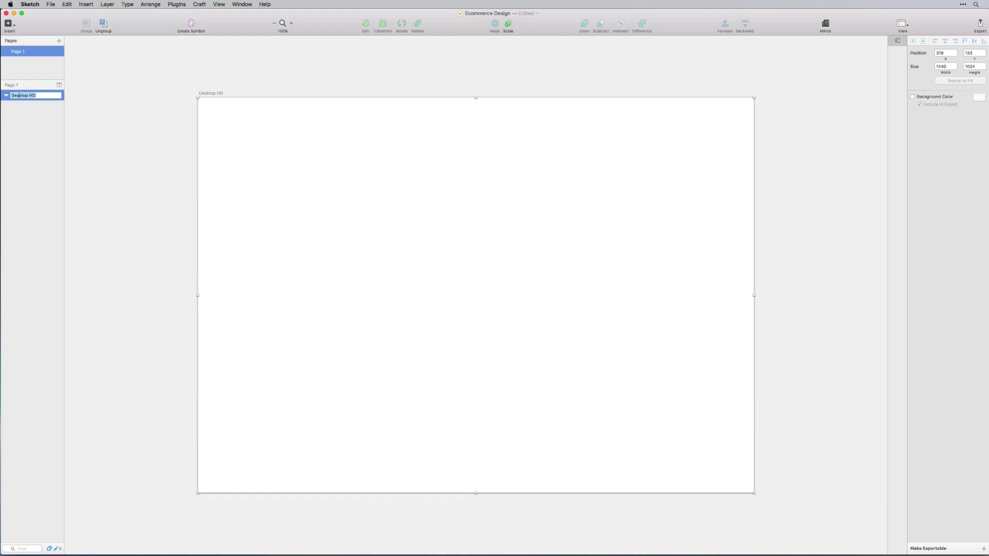
pyautogui.write('Ecommerce Design')
pyautogui.press('Return')
pyautogui.click(134, 62)
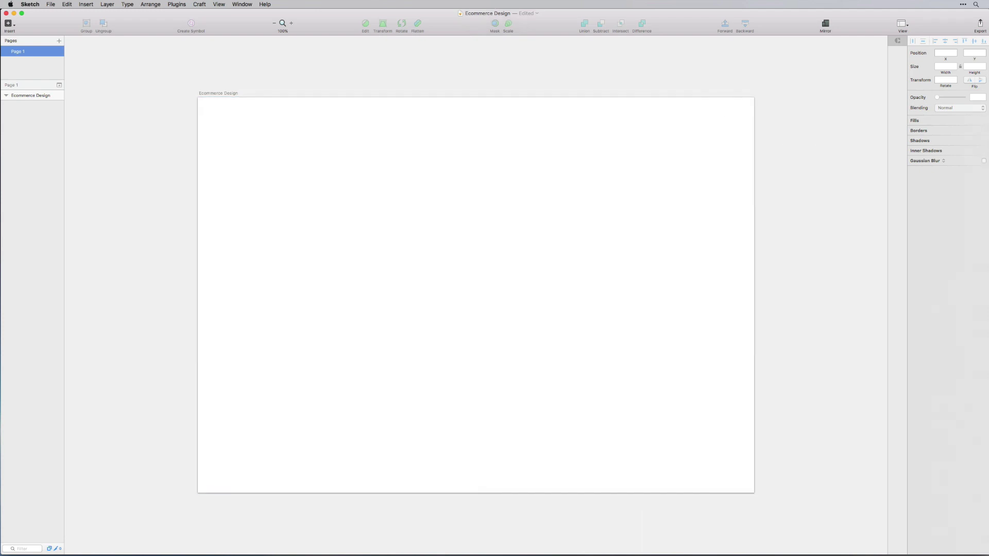
# - Switch to the Assets folder in Finder and preview several of the product mockup images
pyautogui.press('super+Tab')
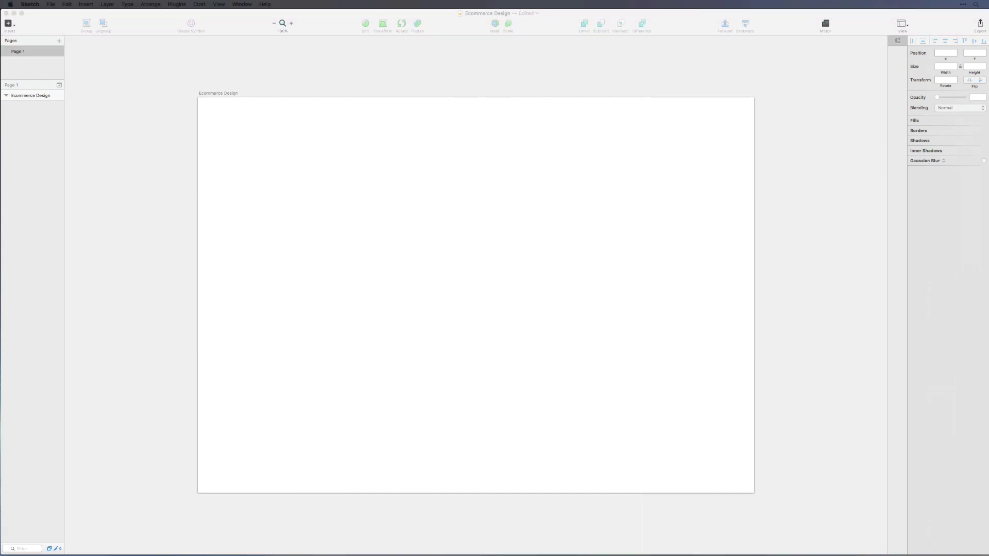
pyautogui.moveTo(985, 114); pyautogui.dragTo(425, 108)
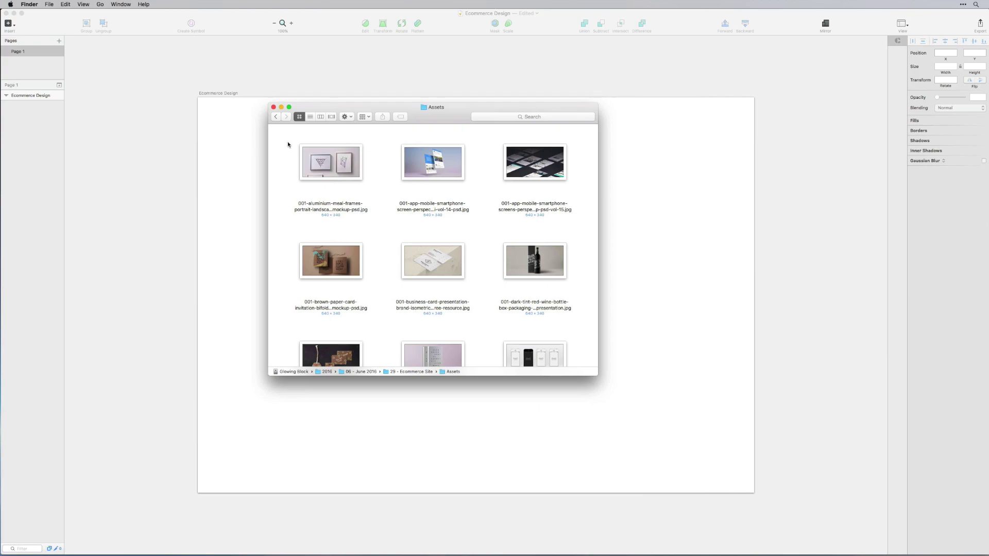
pyautogui.press('space')
pyautogui.press('Left')
pyautogui.press('Left')
pyautogui.press('Down')
pyautogui.press('Right')
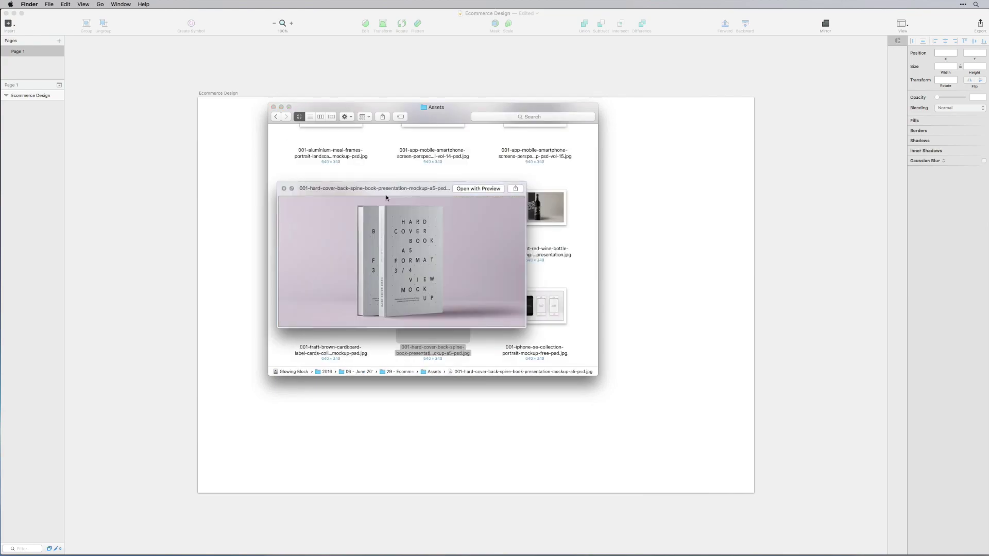
pyautogui.press('Right')
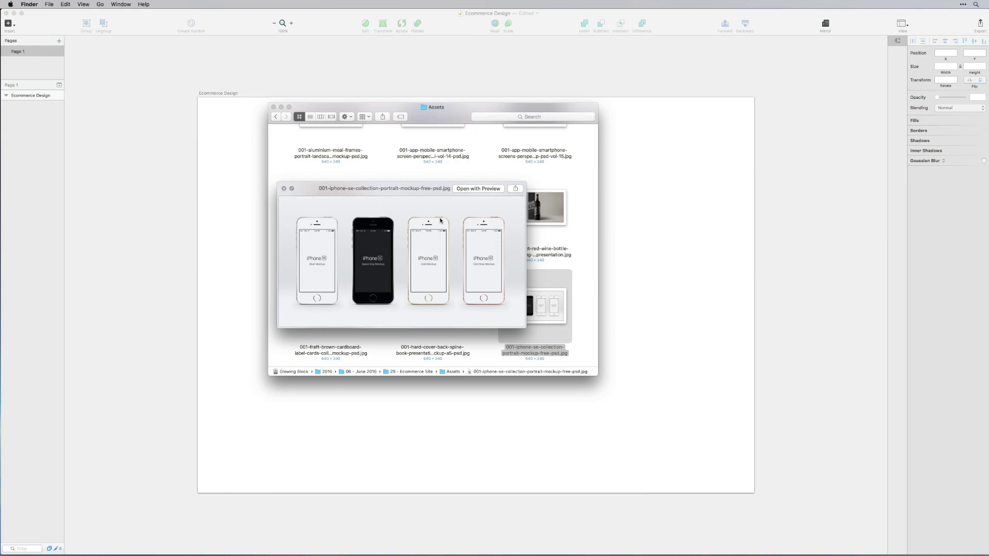
pyautogui.press('space')
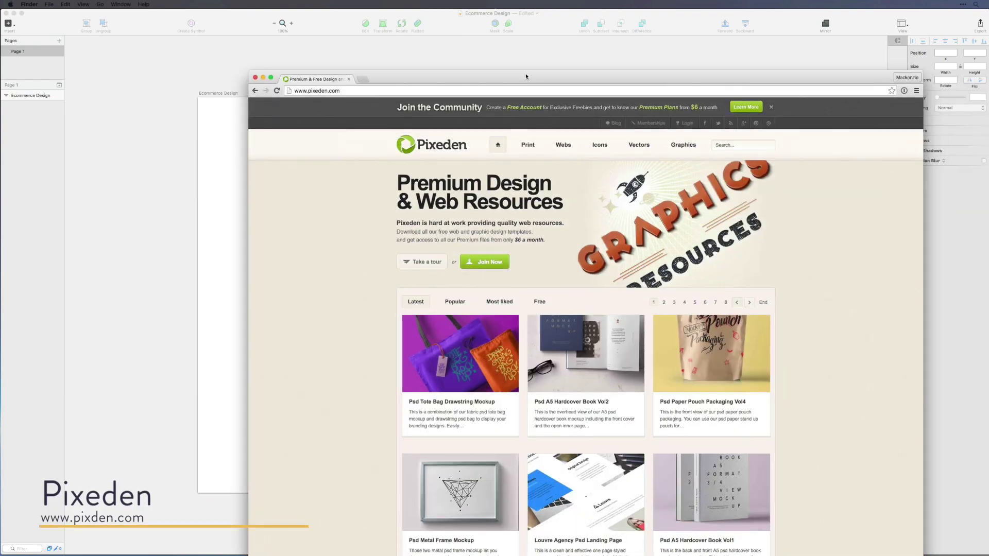
# - Look through the latest design resources on the Pixeden website in Chrome and return to Sketch
pyautogui.moveTo(526, 76); pyautogui.dragTo(445, 6)
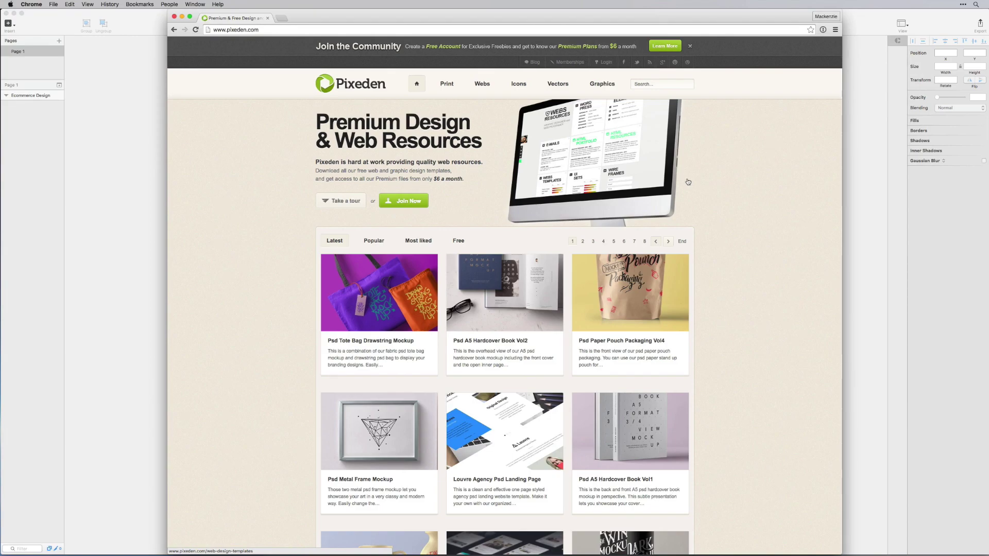
pyautogui.scroll(-3, 699, 181)
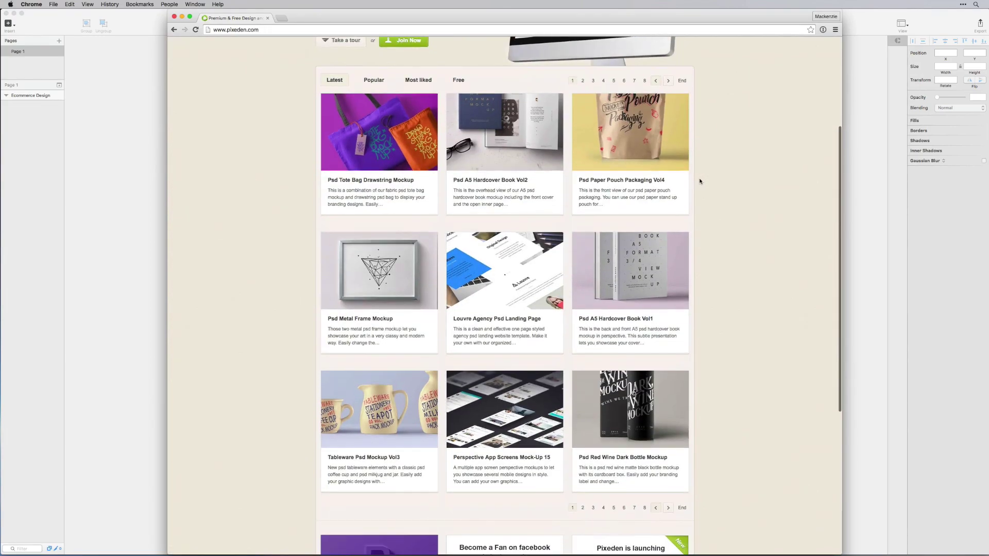
pyautogui.moveTo(319, 11); pyautogui.dragTo(342, 47)
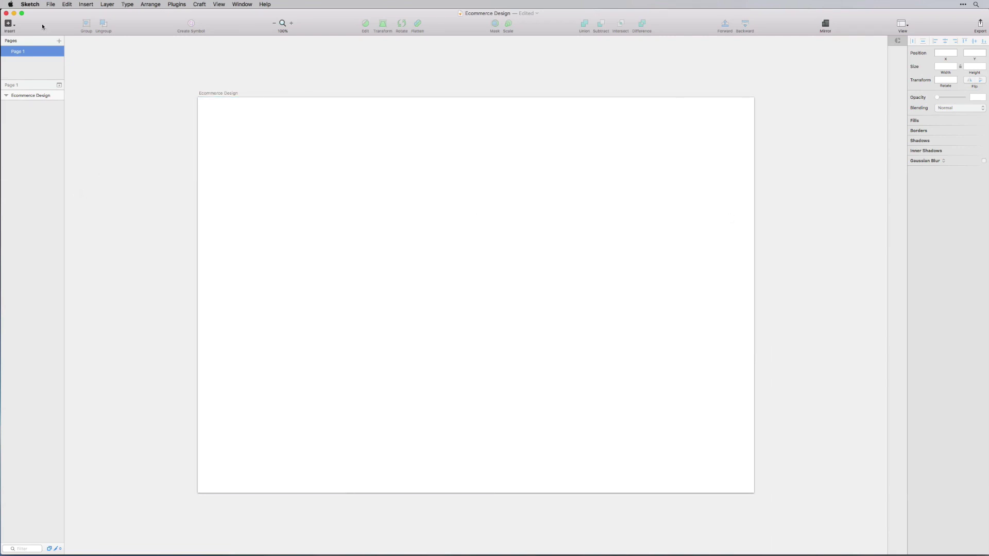
# - Draw a full-width rectangle about 1440 × 397 px from the artboard's upper-left corner as the header background
pyautogui.click(7, 24)
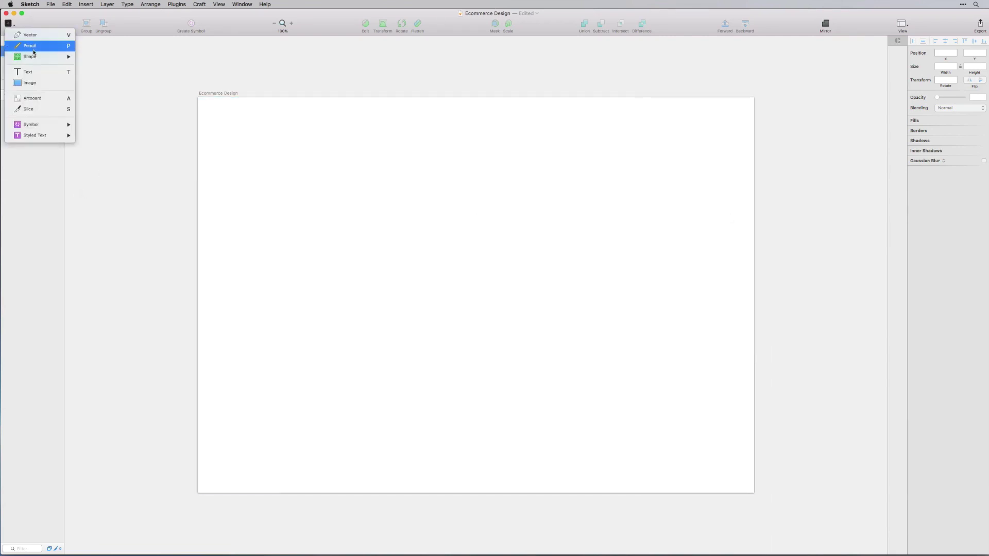
pyautogui.moveTo(69, 58)
pyautogui.click(104, 78)
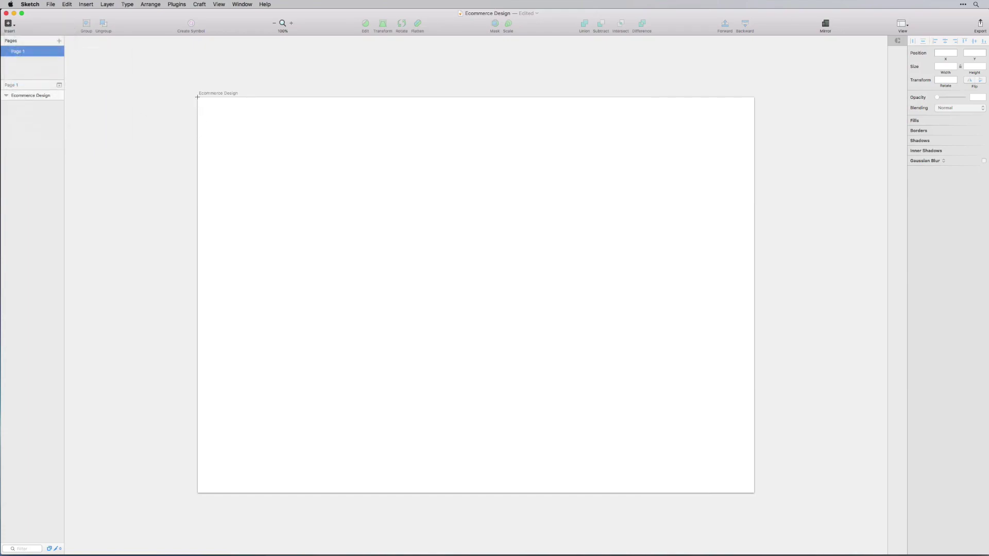
pyautogui.moveTo(227, 112); pyautogui.dragTo(754, 250)
pyautogui.click(577, 308)
pyautogui.click(508, 190)
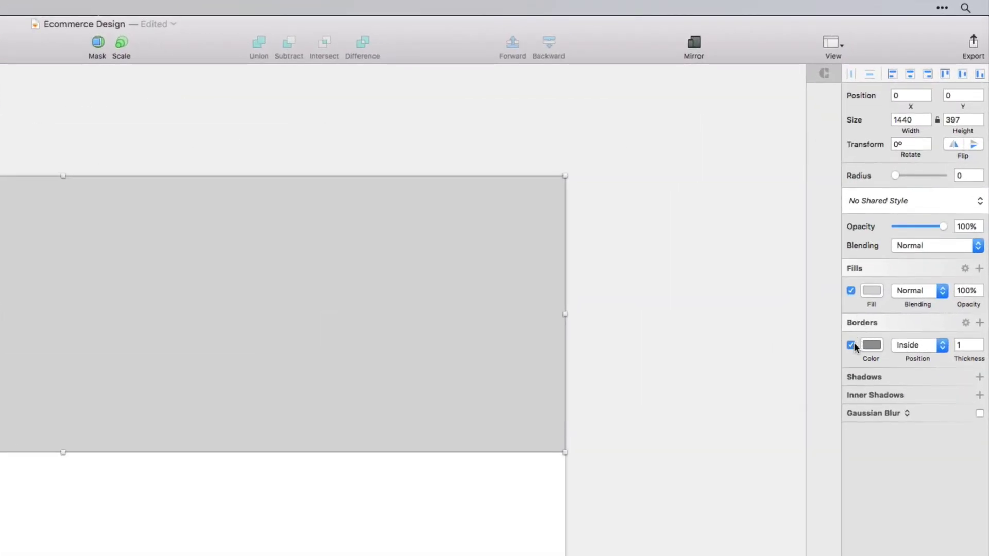
# - Remove the header rectangle's border and set its fill to the dark blue-grey 26272D
pyautogui.click(856, 331)
pyautogui.click(870, 289)
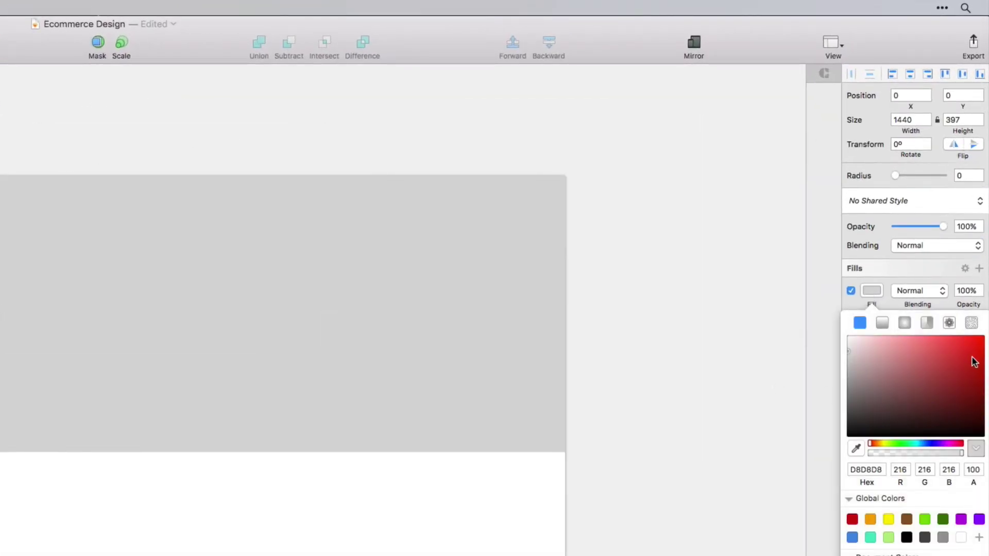
pyautogui.click(926, 444)
pyautogui.moveTo(926, 443); pyautogui.dragTo(868, 422)
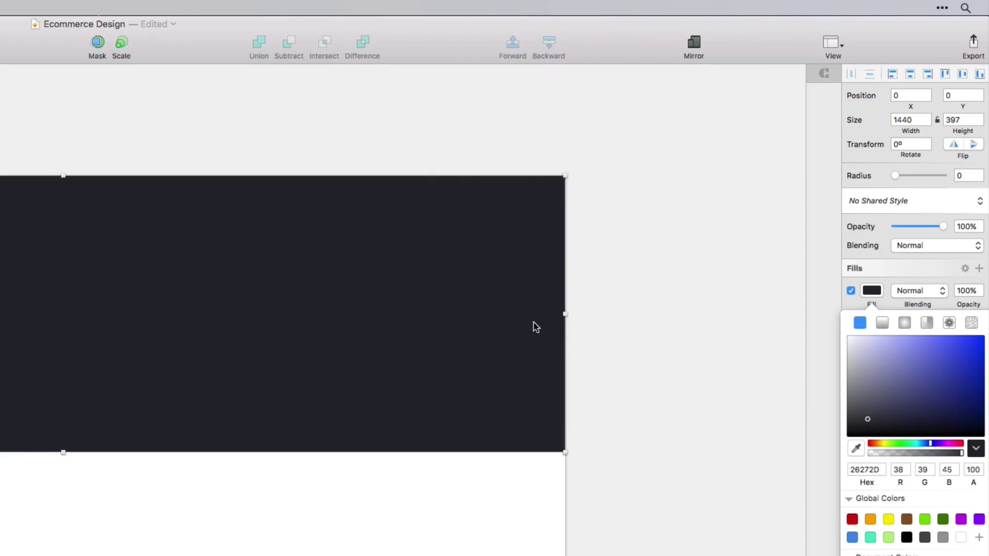
# - Preview the mockup images in Finder's Assets folder one after another, including the lower rows, and return to Sketch
pyautogui.press('super+Tab')
pyautogui.press('super+Tab')
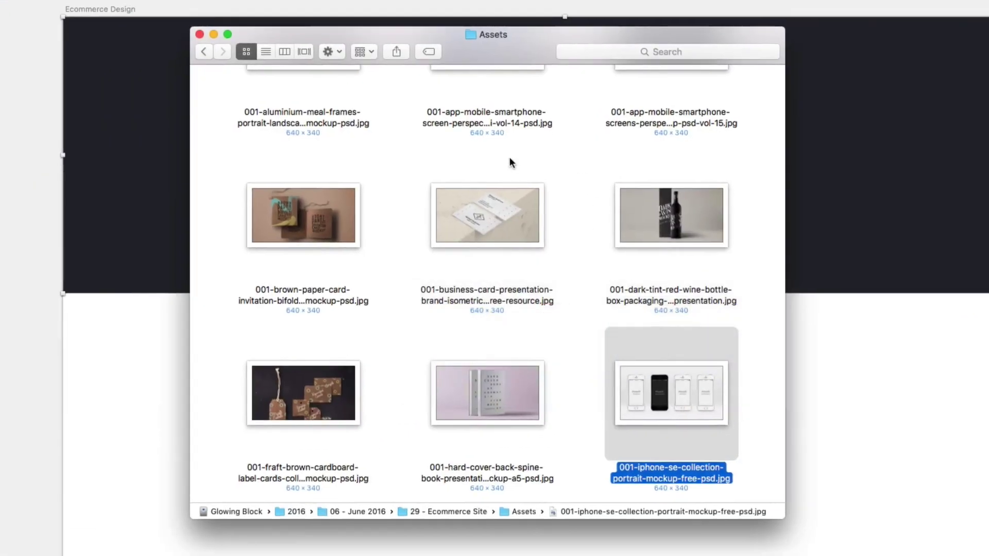
pyautogui.scroll(3, 262, 166)
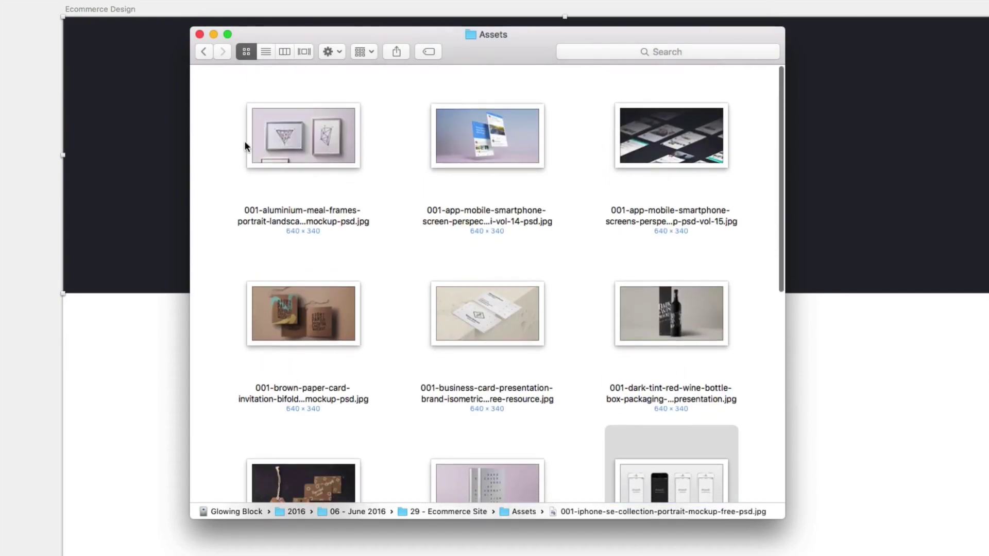
pyautogui.click(313, 129)
pyautogui.press('space')
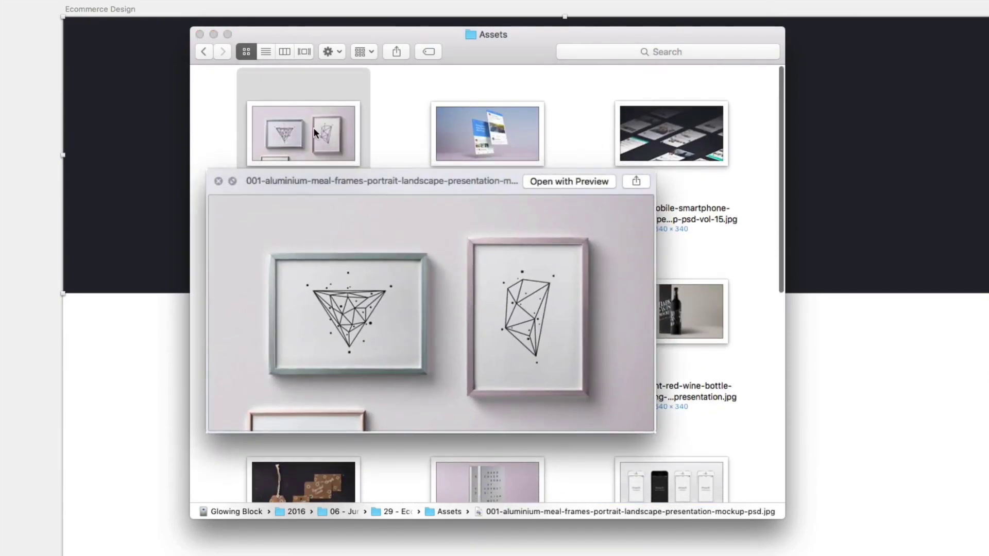
pyautogui.press('Right')
pyautogui.press('Right')
pyautogui.press('Down')
pyautogui.press('Left')
pyautogui.press('Left')
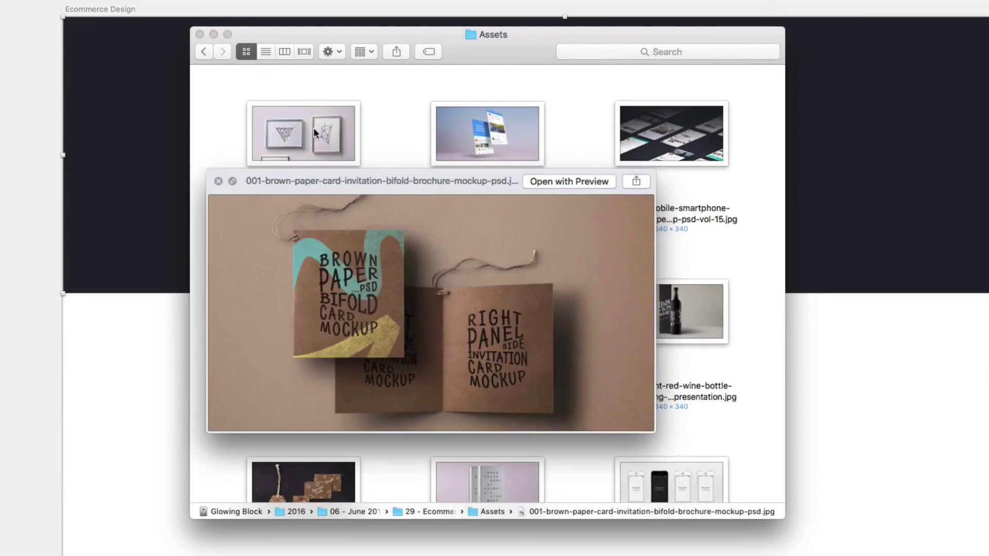
pyautogui.press('Down')
pyautogui.press('Right')
pyautogui.press('Right')
pyautogui.press('Down')
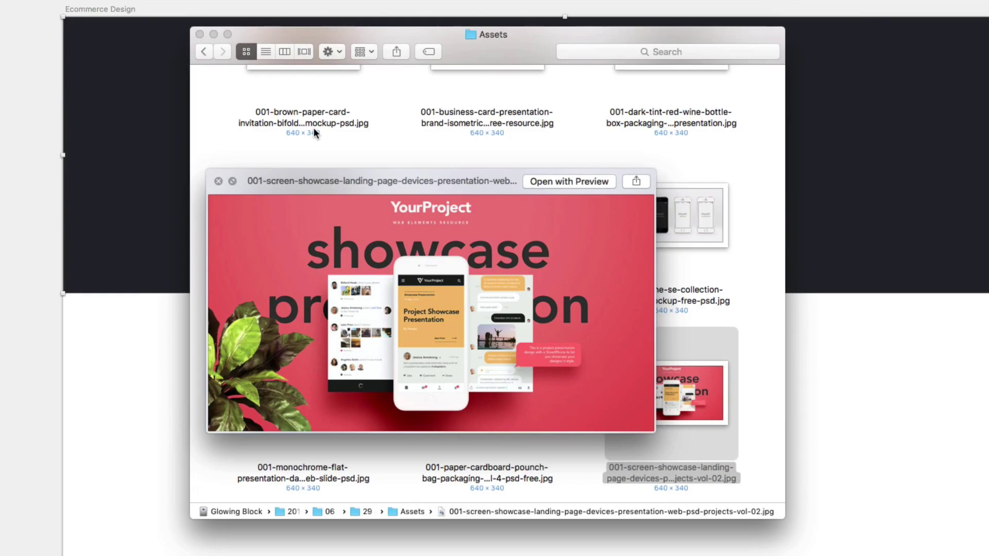
pyautogui.press('Down')
pyautogui.press('Up')
pyautogui.press('Up')
pyautogui.press('Left')
pyautogui.press('Up')
pyautogui.press('space')
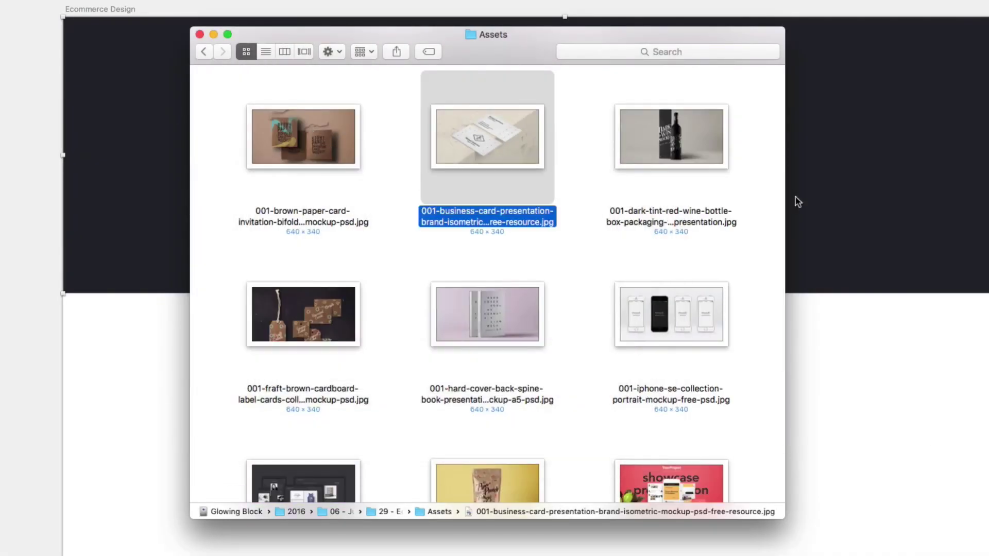
pyautogui.click(898, 220)
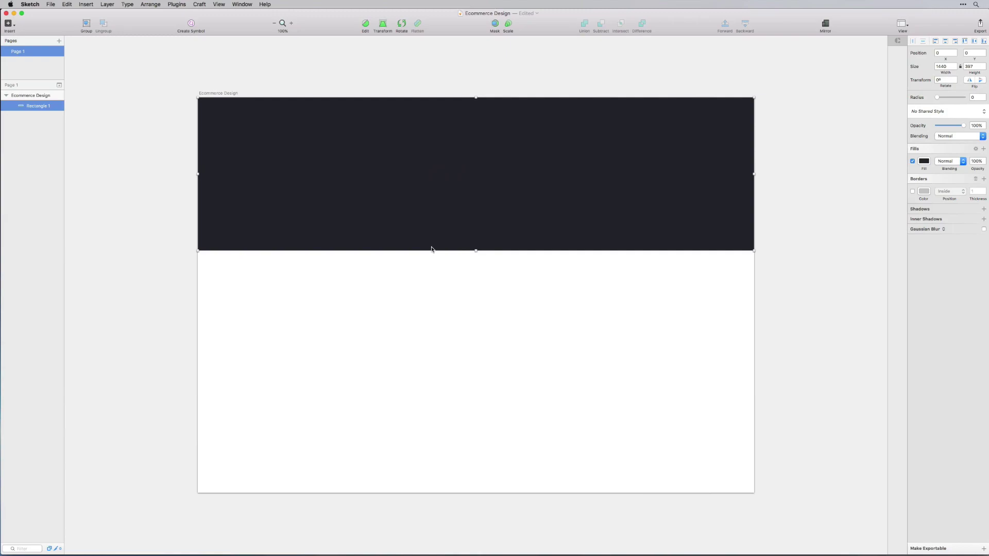
# - Add a text box in the dark header reading "Pixel Perfect" and "Design Resources" on two lines
pyautogui.click(502, 312)
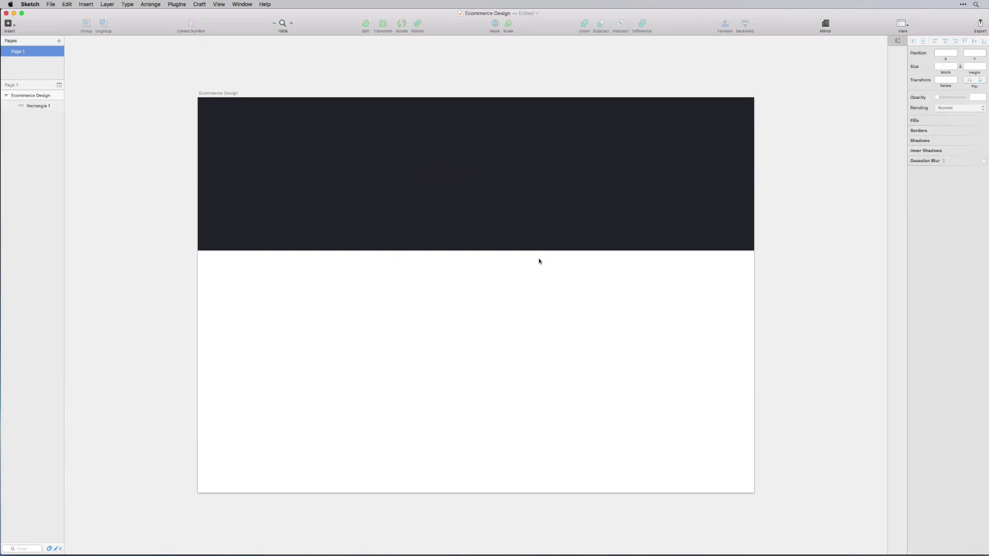
pyautogui.press('t')
pyautogui.moveTo(221, 133); pyautogui.dragTo(501, 220)
pyautogui.write('Pictu')
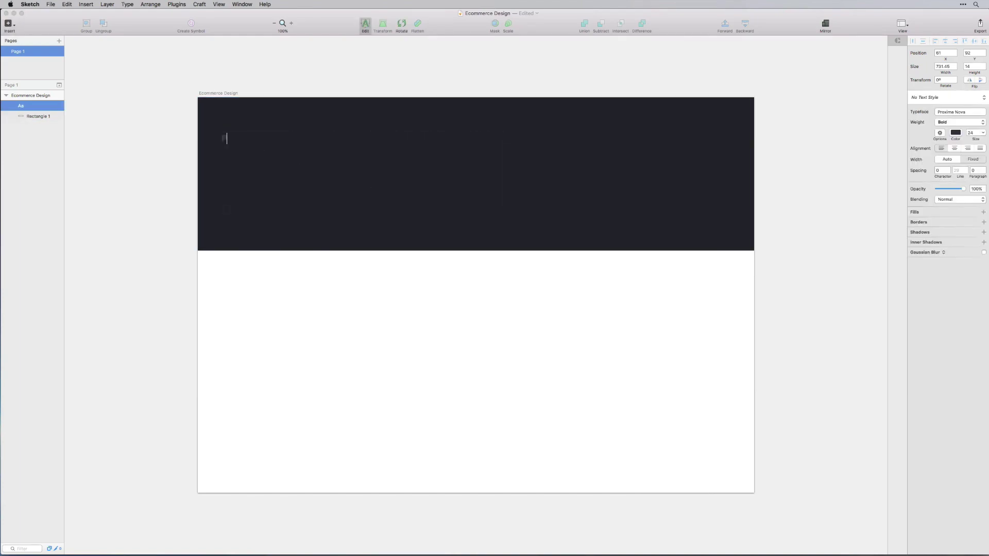
pyautogui.press('BackSpace')
pyautogui.press('BackSpace')
pyautogui.press('BackSpace')
pyautogui.write('xel P')
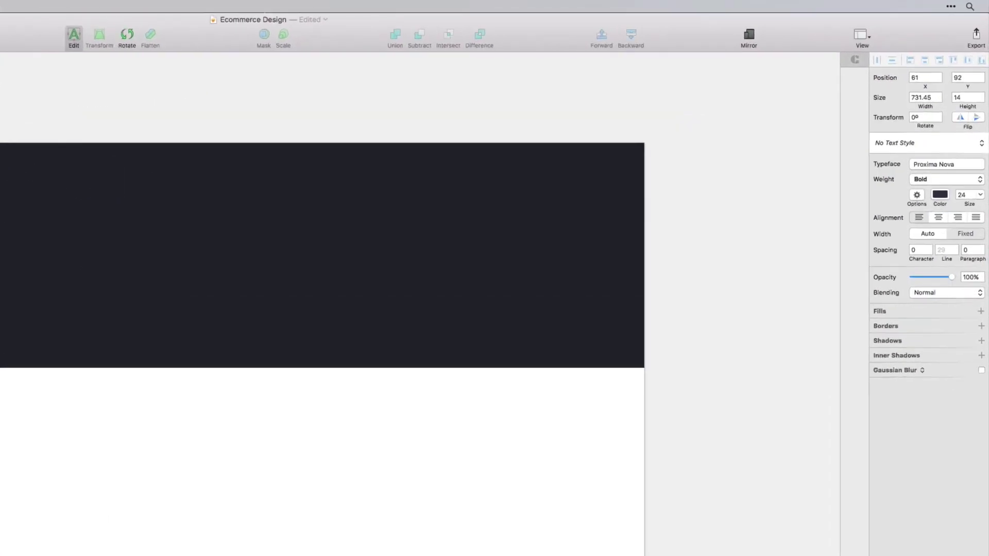
# - Colour the whole header text white (FFFFFF) and convert it to uppercase
pyautogui.press('super+a')
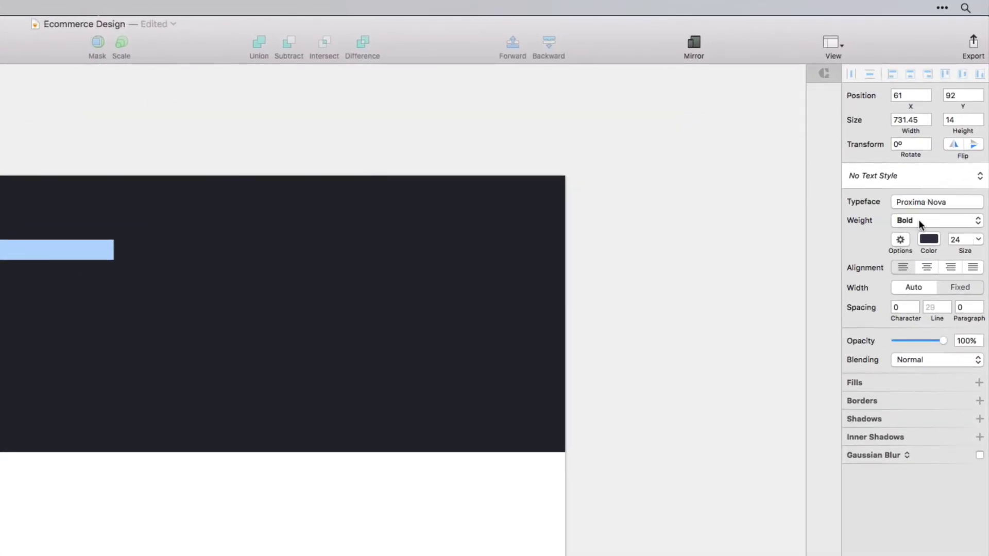
pyautogui.click(927, 238)
pyautogui.moveTo(898, 313); pyautogui.dragTo(833, 253)
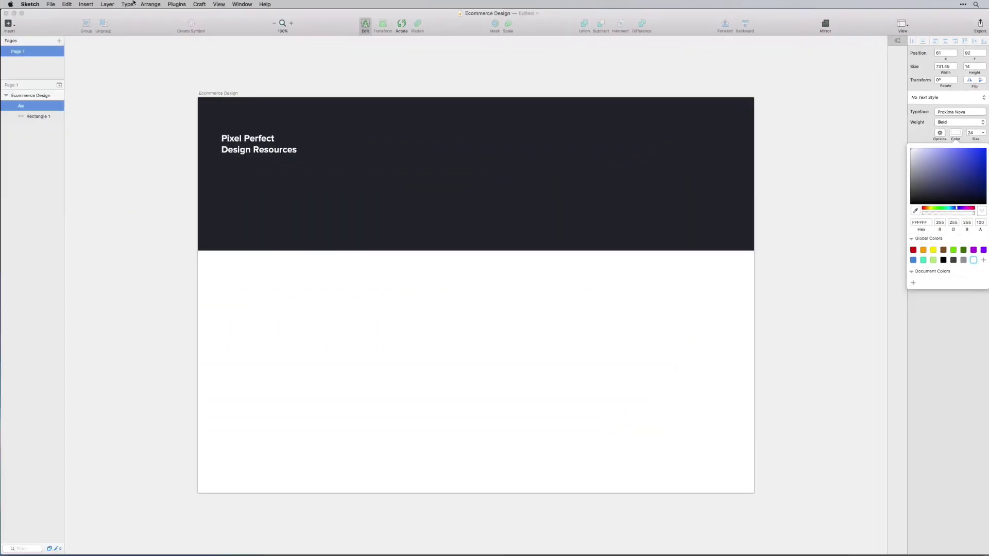
pyautogui.click(128, 4)
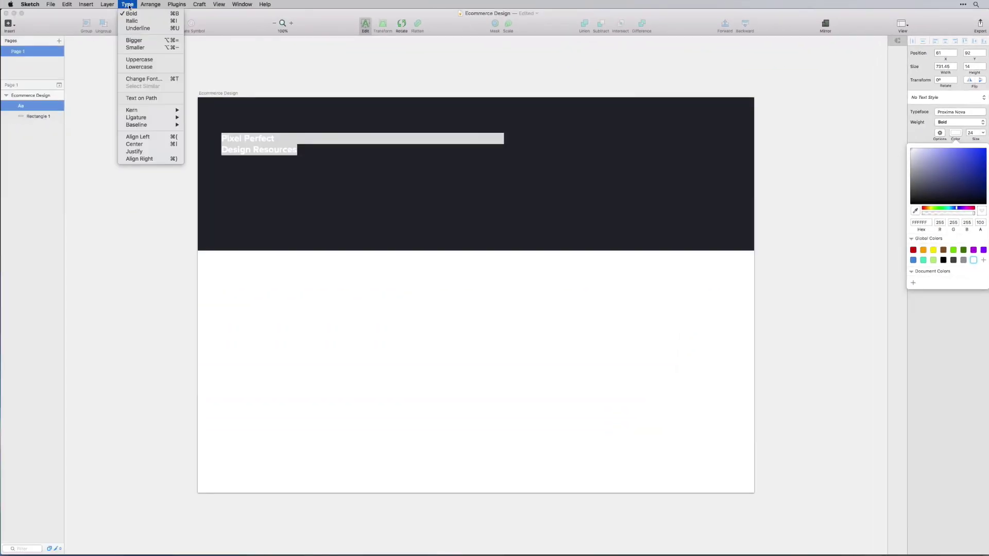
pyautogui.click(144, 60)
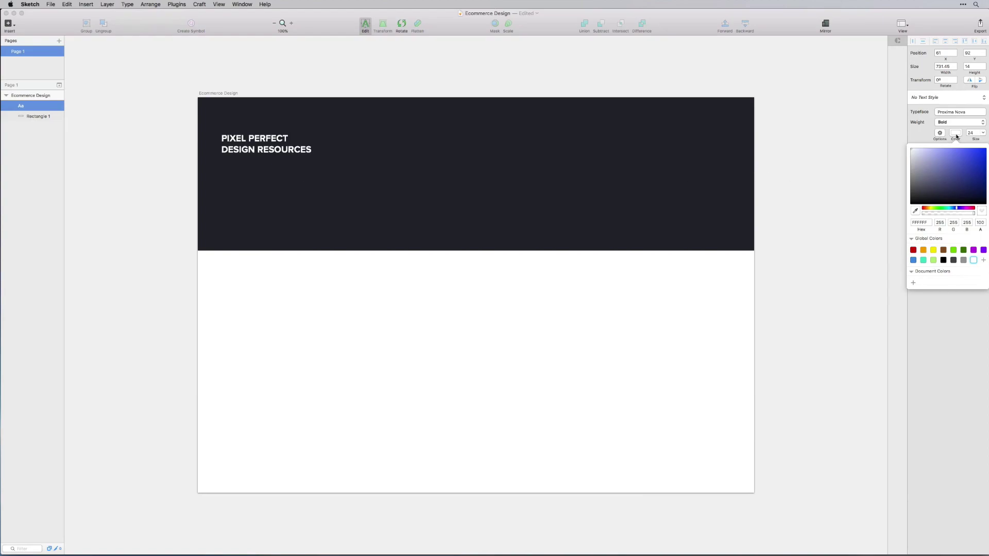
pyautogui.click(957, 134)
# - Increase the header headline's font size to 65
pyautogui.click(977, 133)
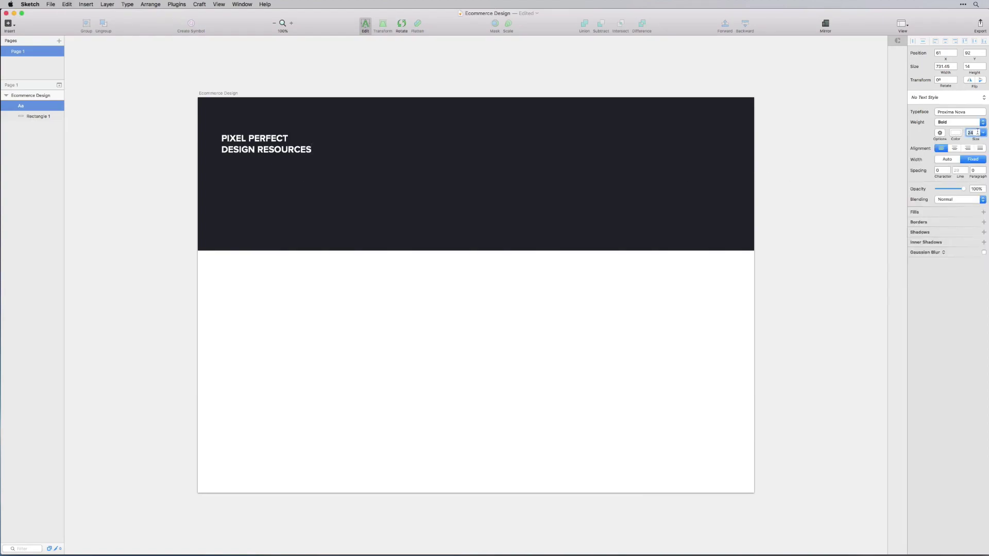
pyautogui.press('Tab')
pyautogui.doubleClick(283, 136)
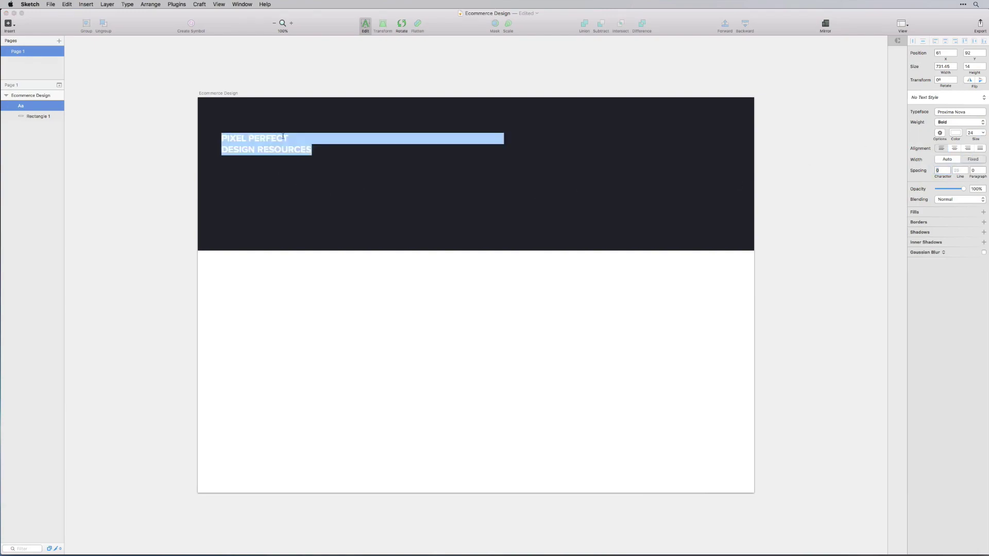
pyautogui.click(977, 133)
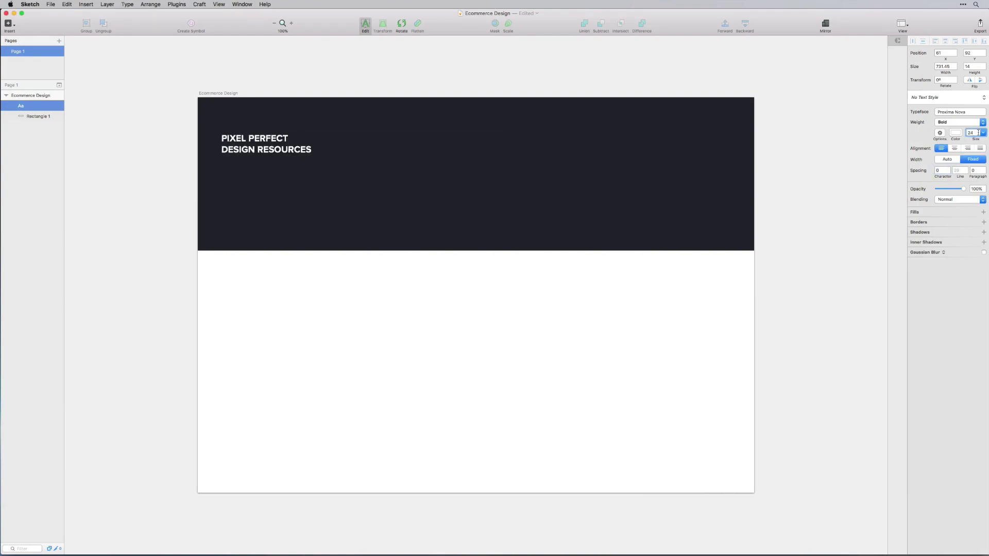
pyautogui.hotkey('shift', 'Up')
pyautogui.hotkey('shift', 'Up')
pyautogui.hotkey('shift', 'Up')
pyautogui.hotkey('shift', 'Up')
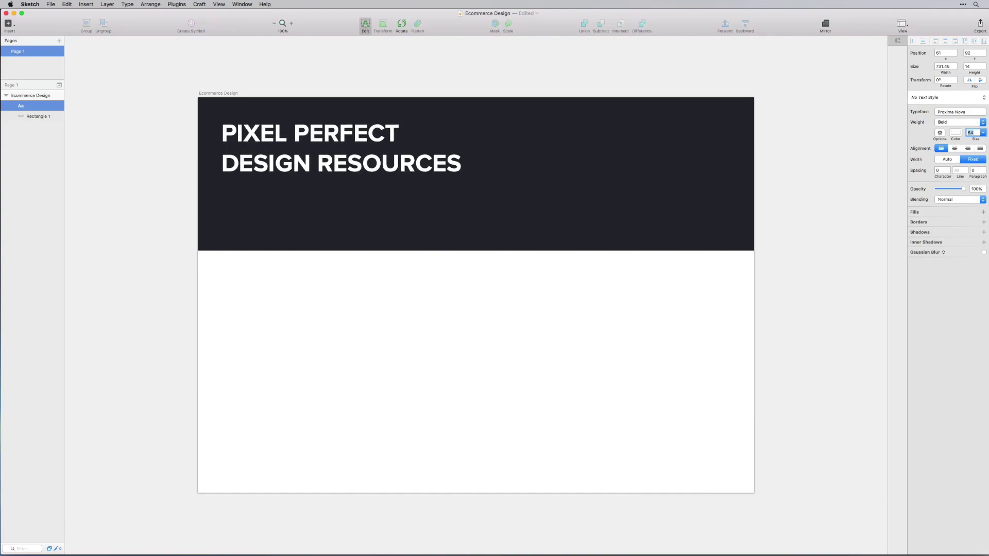
pyautogui.press('Up')
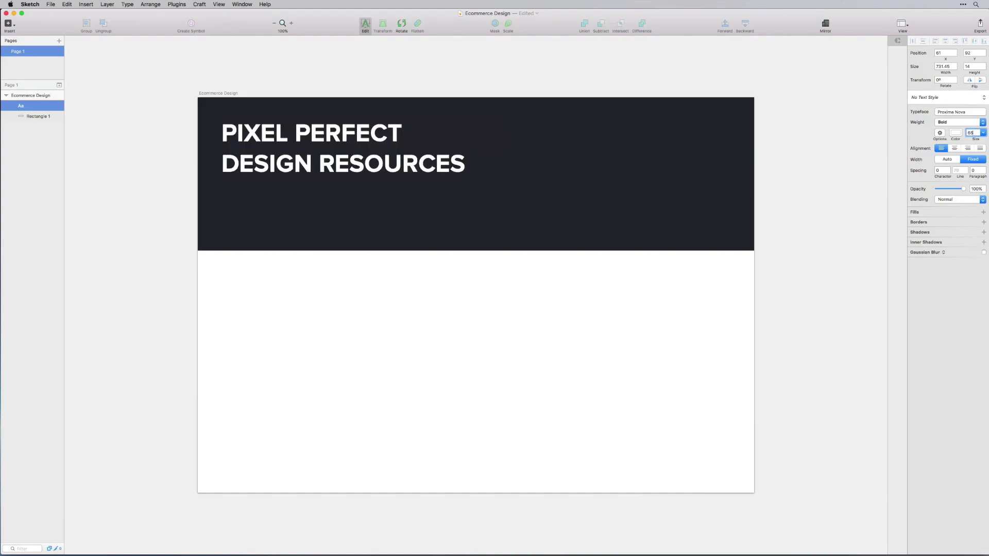
# - Tighten the two-line headline's line spacing to 54
pyautogui.click(965, 172)
pyautogui.click(965, 172)
pyautogui.click(965, 172)
pyautogui.click(965, 172)
pyautogui.click(965, 173)
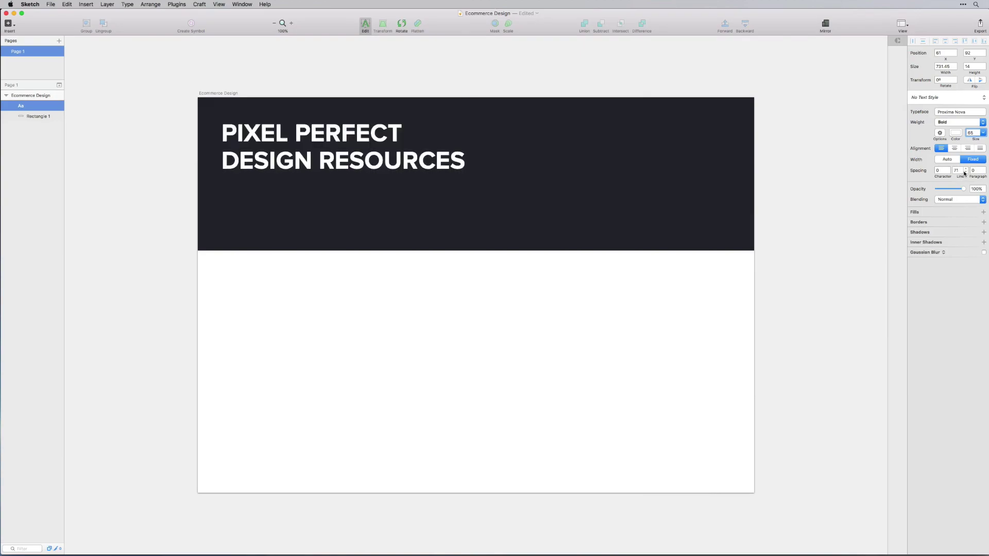
pyautogui.click(964, 170)
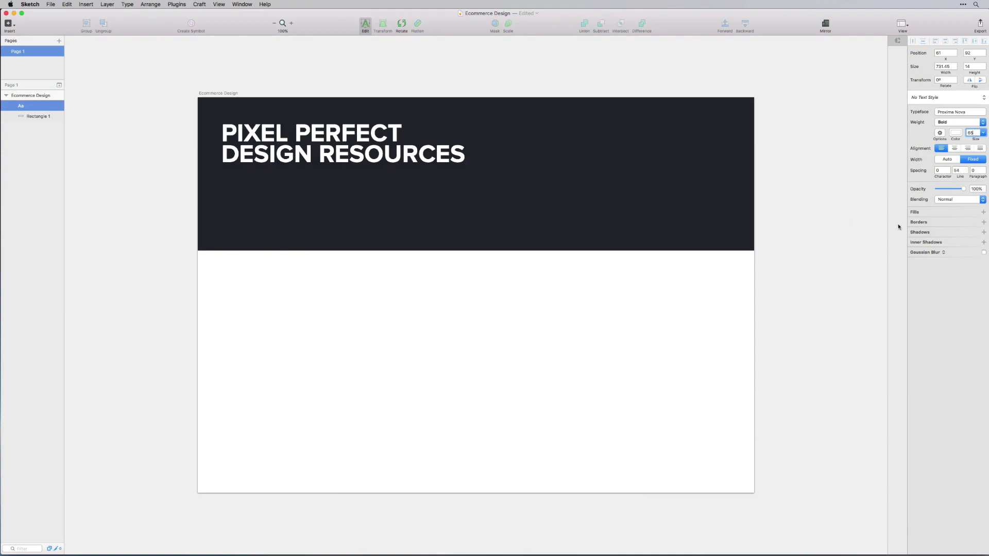
# - Move the headline text box further right and down inside the dark header
pyautogui.click(289, 186)
pyautogui.click(273, 153)
pyautogui.moveTo(273, 153); pyautogui.dragTo(295, 179)
pyautogui.press('Escape')
# - Lighten the header rectangle's fill to the blue-grey 2E2F3D
pyautogui.click(562, 203)
pyautogui.click(924, 161)
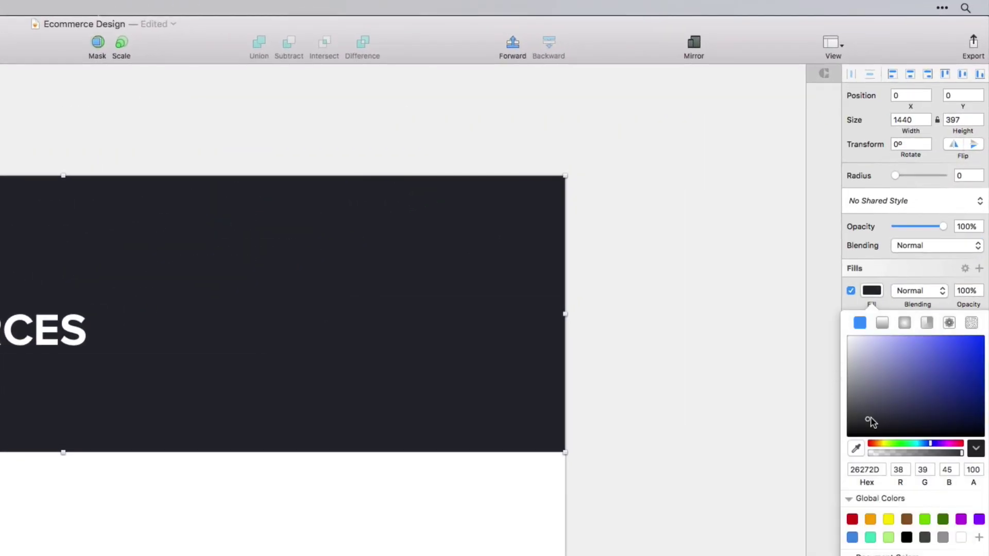
pyautogui.moveTo(869, 422); pyautogui.dragTo(880, 416)
pyautogui.click(735, 416)
pyautogui.click(720, 383)
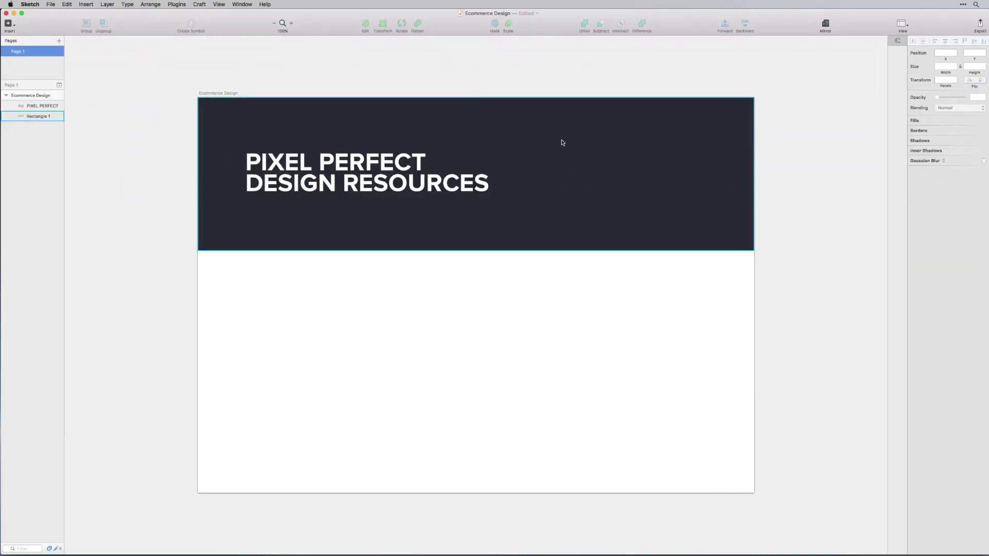
# - Duplicate the header rectangle directly beneath it as a 78 px high strip and lighten its fill to around 353647
pyautogui.keyDown('alt'); pyautogui.moveTo(563, 143); pyautogui.dragTo(564, 294); pyautogui.keyUp('alt')
pyautogui.moveTo(476, 404); pyautogui.dragTo(493, 281)
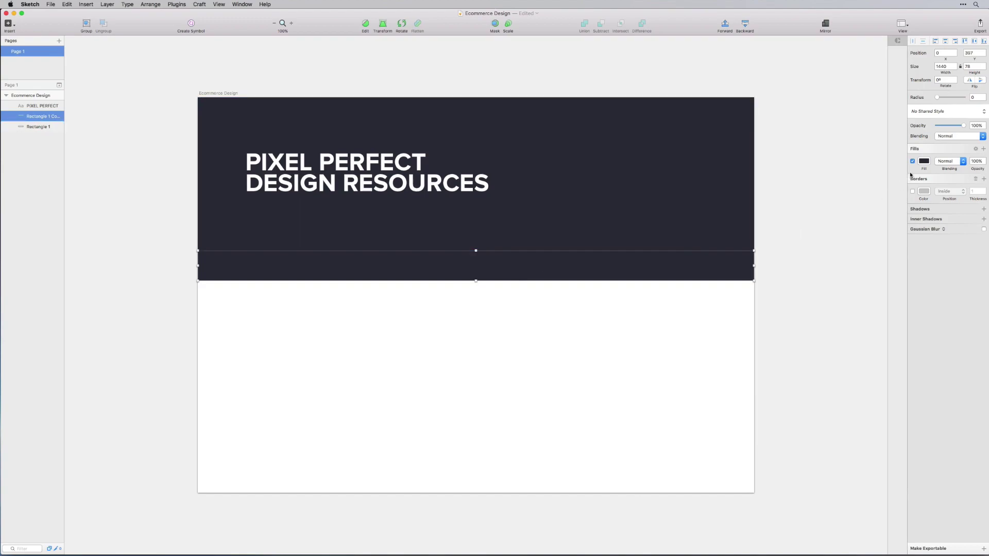
pyautogui.click(924, 161)
pyautogui.moveTo(929, 231); pyautogui.dragTo(929, 230)
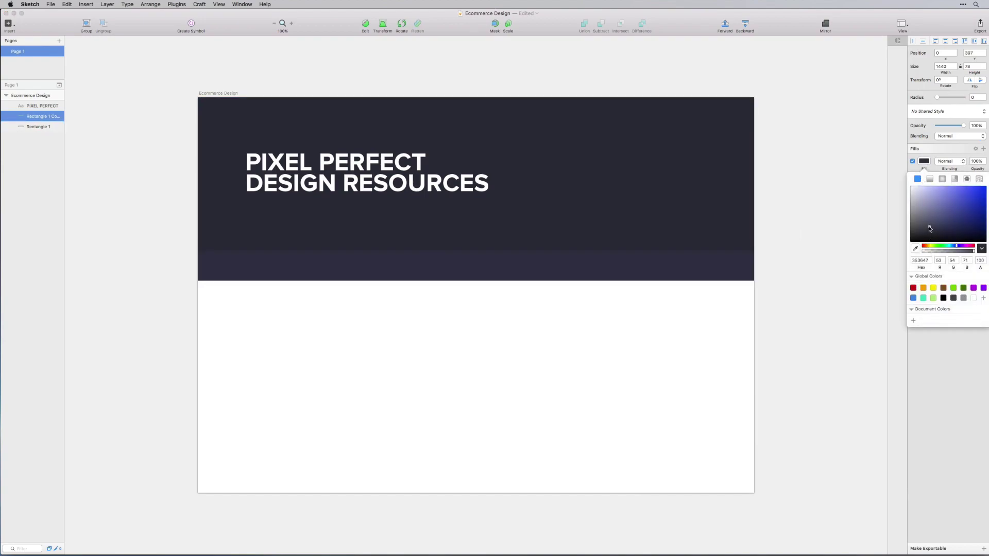
pyautogui.moveTo(930, 228); pyautogui.dragTo(930, 229)
pyautogui.click(779, 306)
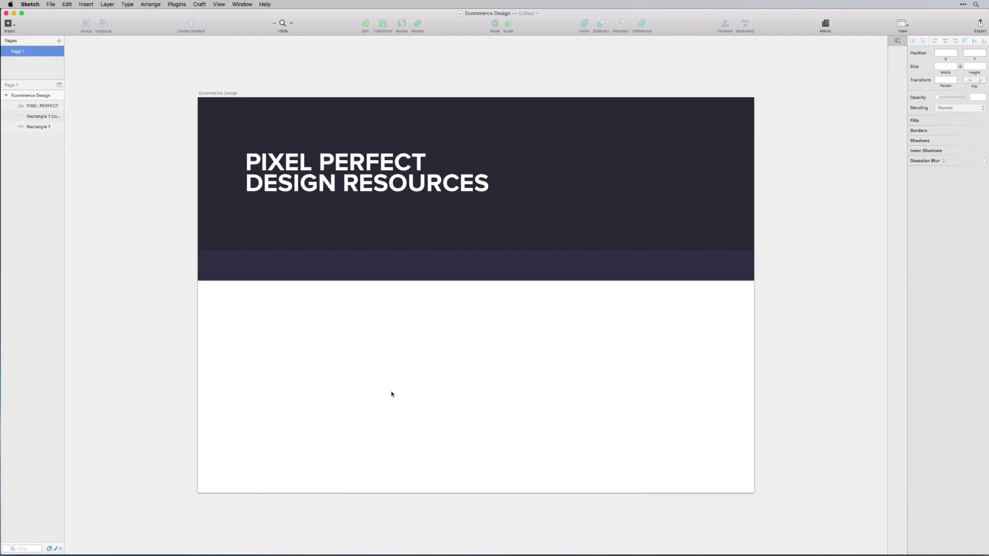
# - Place a duplicate of the headline text on the strip below the header, aligned with the original
pyautogui.keyDown('alt'); pyautogui.moveTo(373, 160); pyautogui.dragTo(370, 250); pyautogui.keyUp('alt')
pyautogui.press('BackSpace')
pyautogui.click(361, 163)
pyautogui.keyDown('alt'); pyautogui.moveTo(360, 164); pyautogui.dragTo(360, 271); pyautogui.keyUp('alt')
# - Replace the duplicated text with the navigation labels "Popular", "Recent" and "Search", spaced apart on one line
pyautogui.press('Return')
pyautogui.write('Popular')
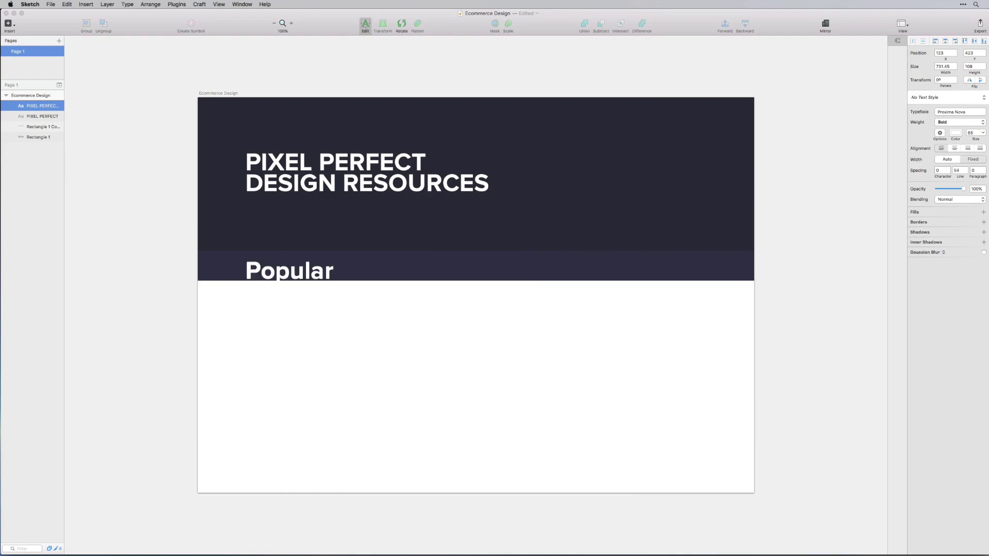
pyautogui.write('Recent')
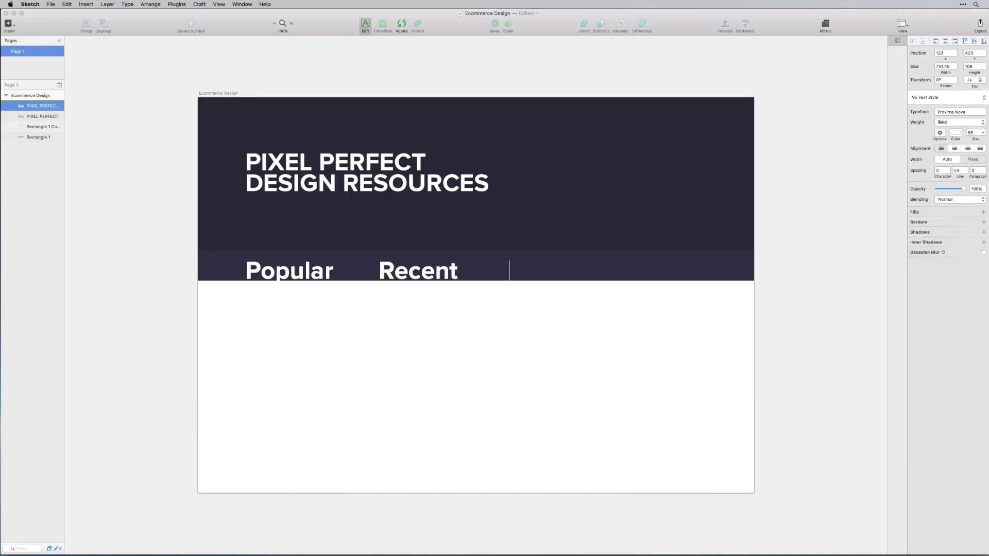
pyautogui.write('S')
pyautogui.write('ket')
# - Set all the navigation labels to font size 25 and convert them to uppercase
pyautogui.press('super+a')
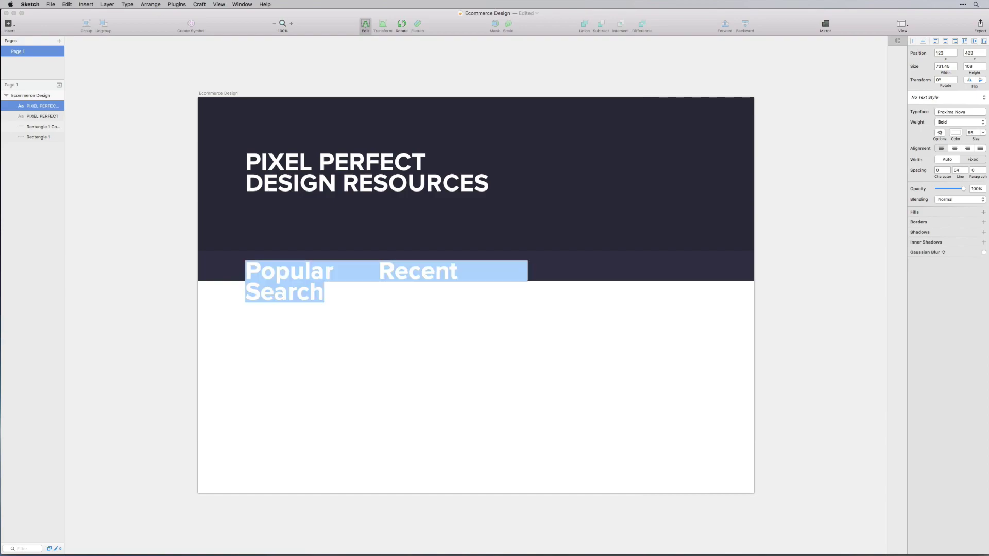
pyautogui.click(973, 132)
pyautogui.write('35')
pyautogui.press('Return')
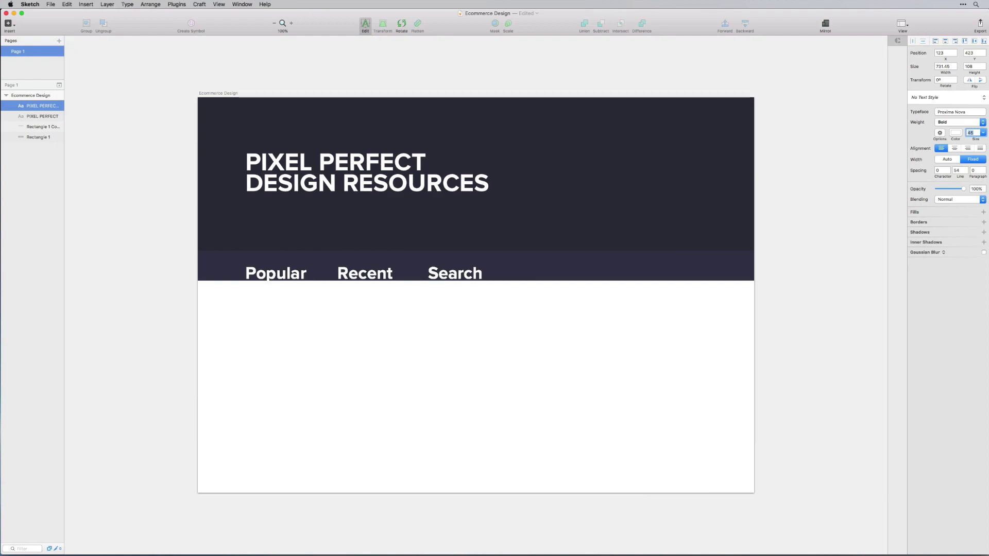
pyautogui.write('25')
pyautogui.press('Return')
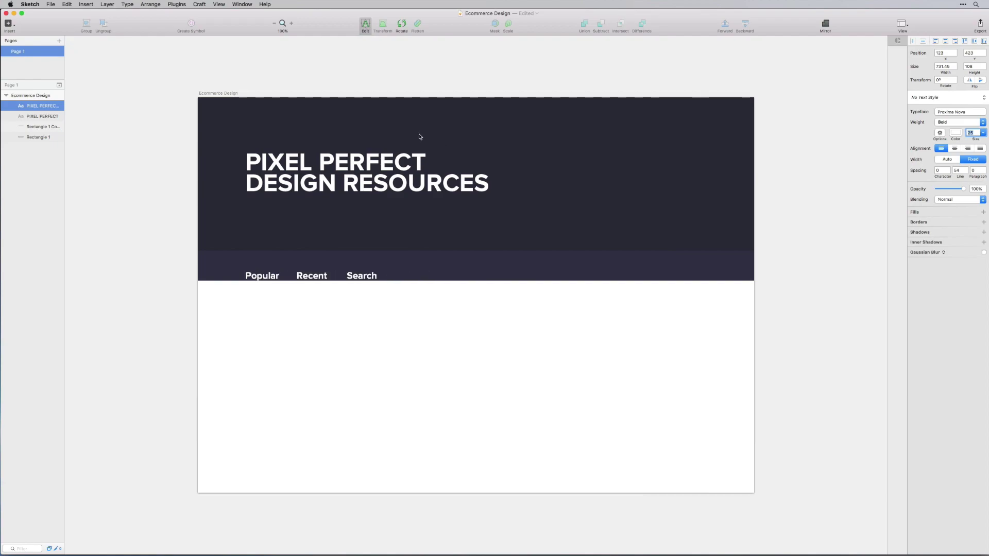
pyautogui.click(127, 4)
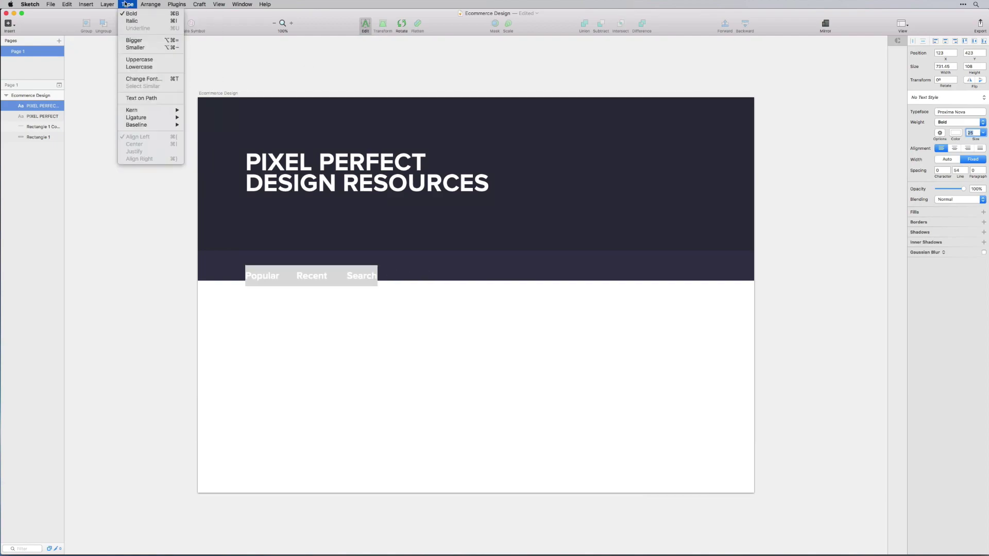
pyautogui.click(142, 60)
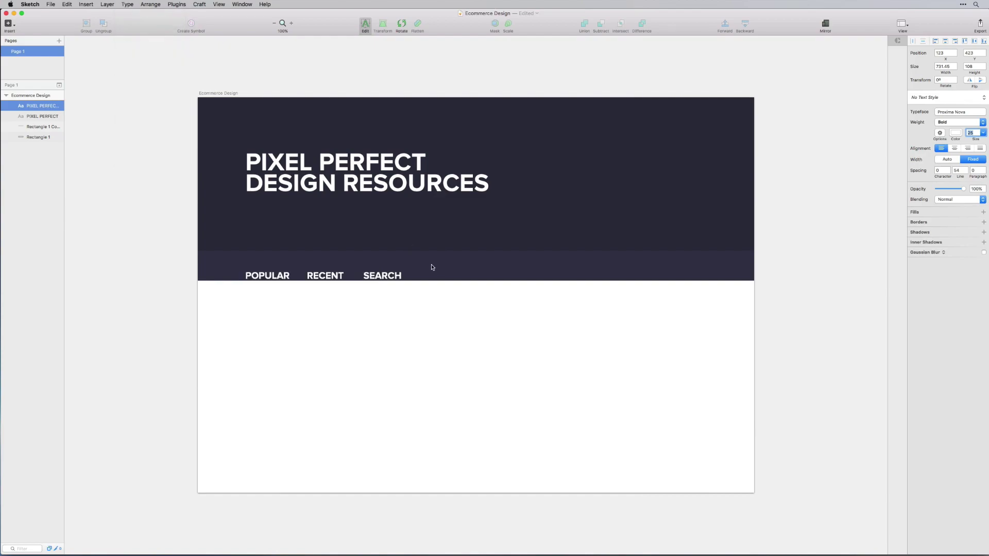
# - Move the navigation text up to Y 413 so it sits vertically centred in the strip
pyautogui.press('super+Tab')
pyautogui.click(419, 307)
pyautogui.click(283, 276)
pyautogui.moveTo(283, 276); pyautogui.dragTo(284, 270)
pyautogui.press('Up')
pyautogui.press('Up')
pyautogui.press('Up')
pyautogui.press('Up')
pyautogui.press('Up')
pyautogui.press('Up')
pyautogui.press('Up')
pyautogui.press('Up')
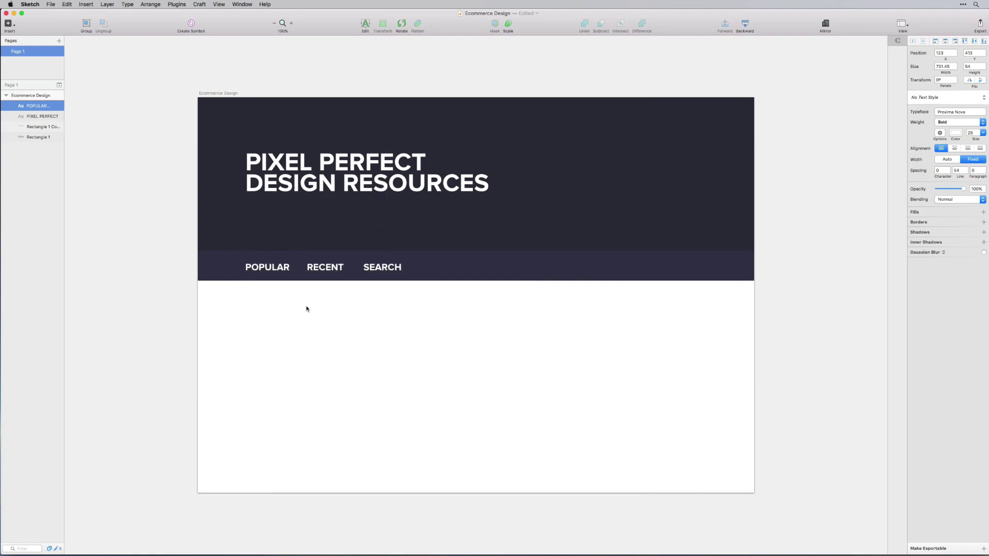
pyautogui.click(368, 320)
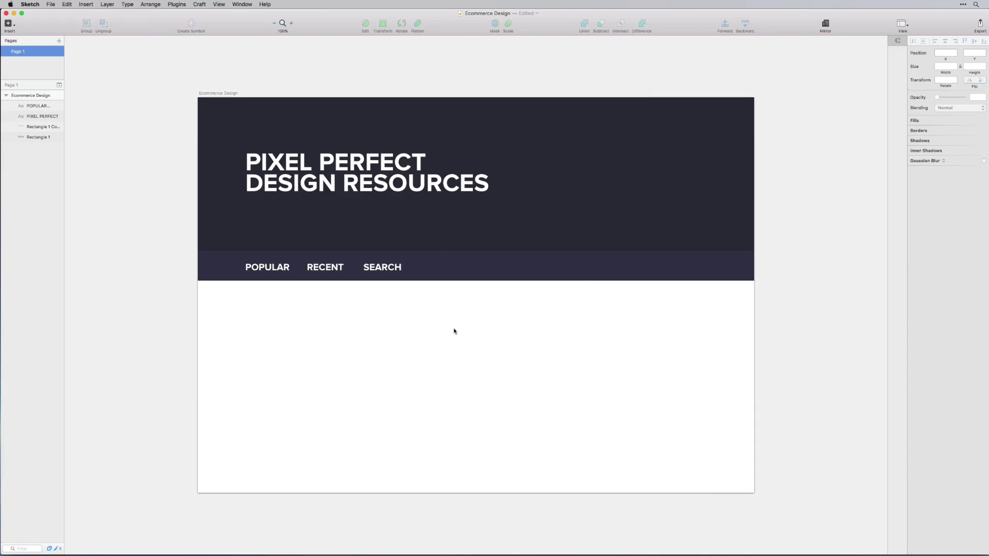
# - Change the header rectangle's fill to 31323D and save that colour to the document colours
pyautogui.click(618, 225)
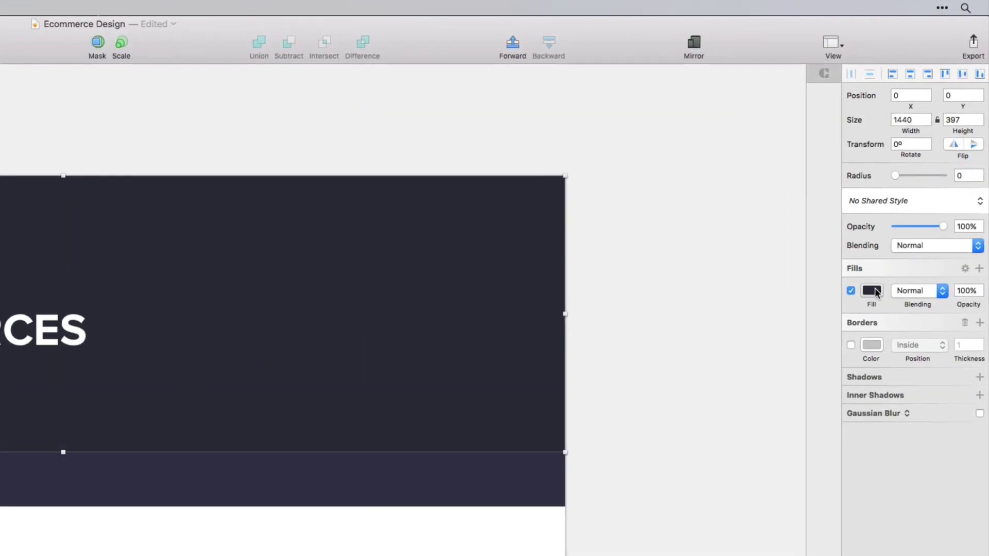
pyautogui.click(872, 291)
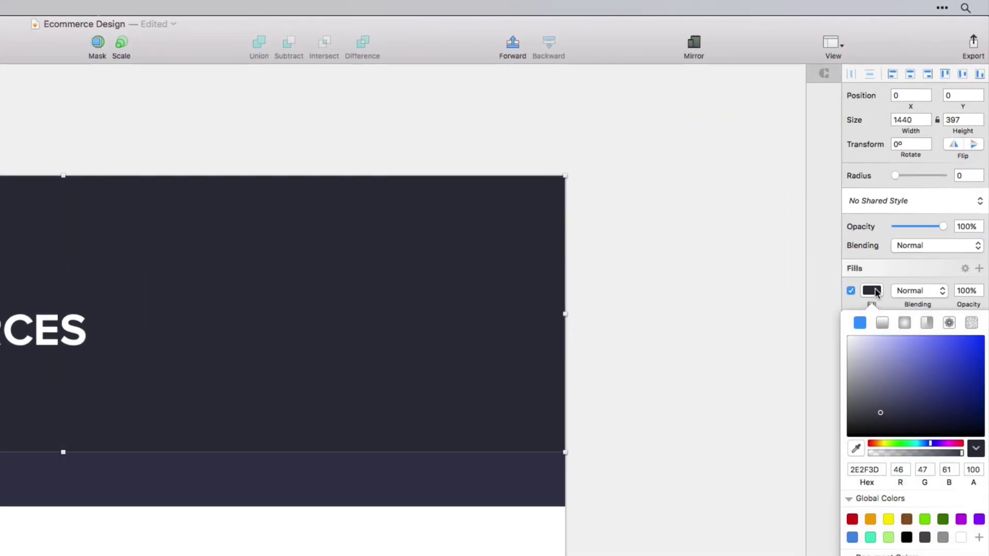
pyautogui.moveTo(880, 416); pyautogui.dragTo(874, 416)
pyautogui.click(747, 534)
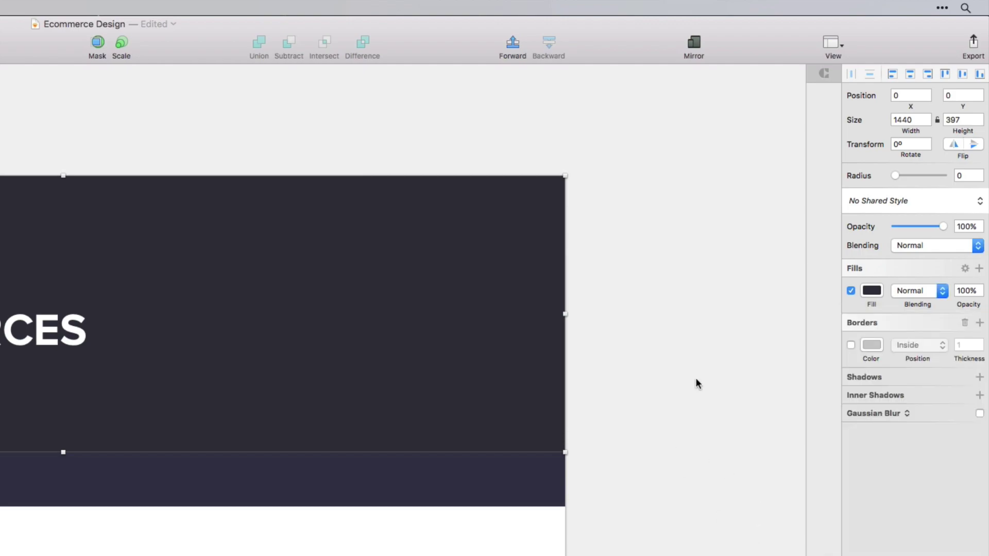
pyautogui.click(871, 291)
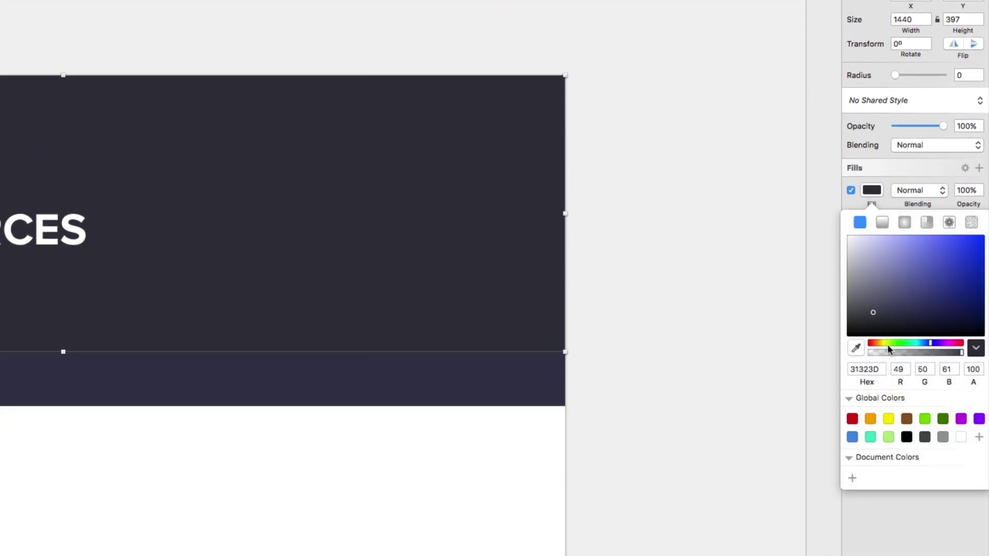
pyautogui.click(852, 478)
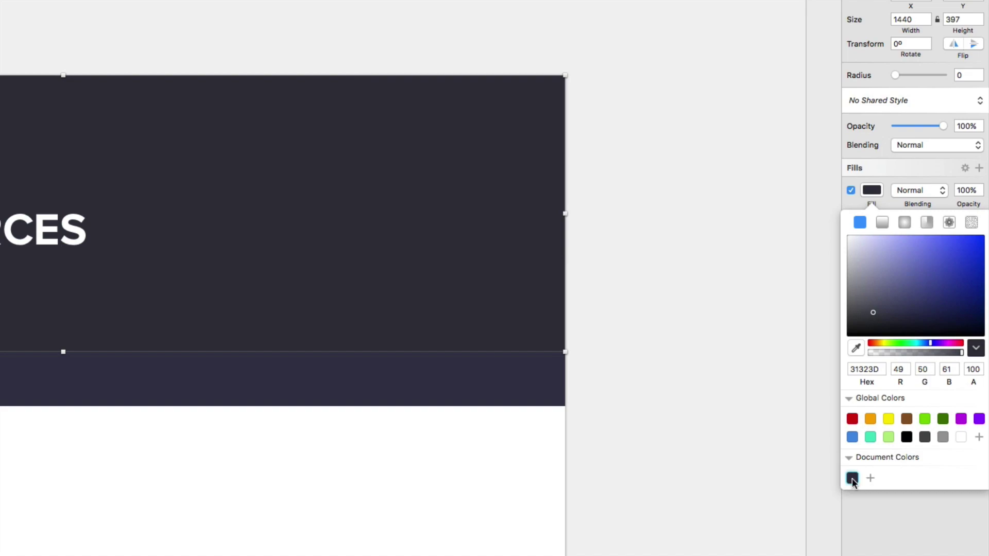
pyautogui.click(638, 442)
# - Apply the saved 31323D document colour to the navigation strip and lighten it slightly
pyautogui.click(486, 371)
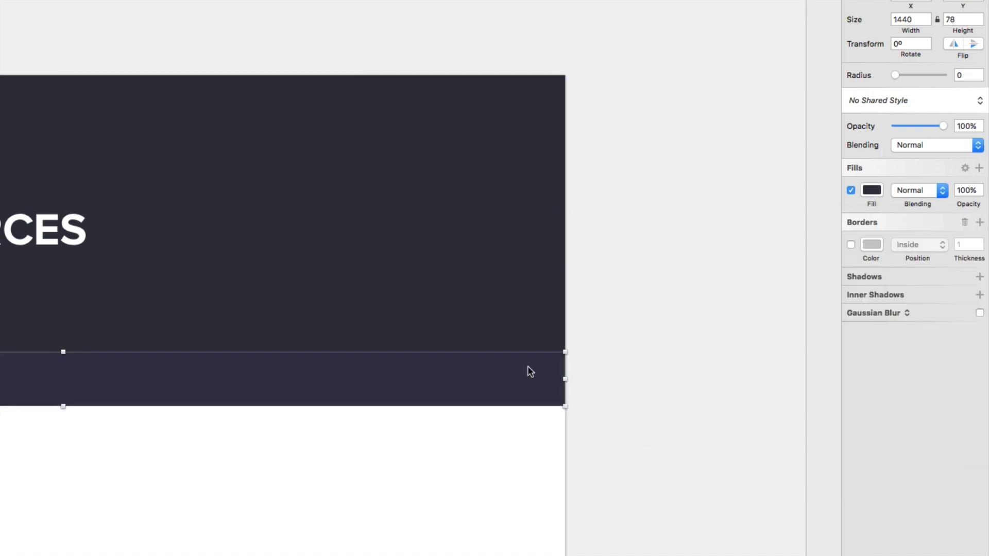
pyautogui.click(871, 191)
pyautogui.click(852, 479)
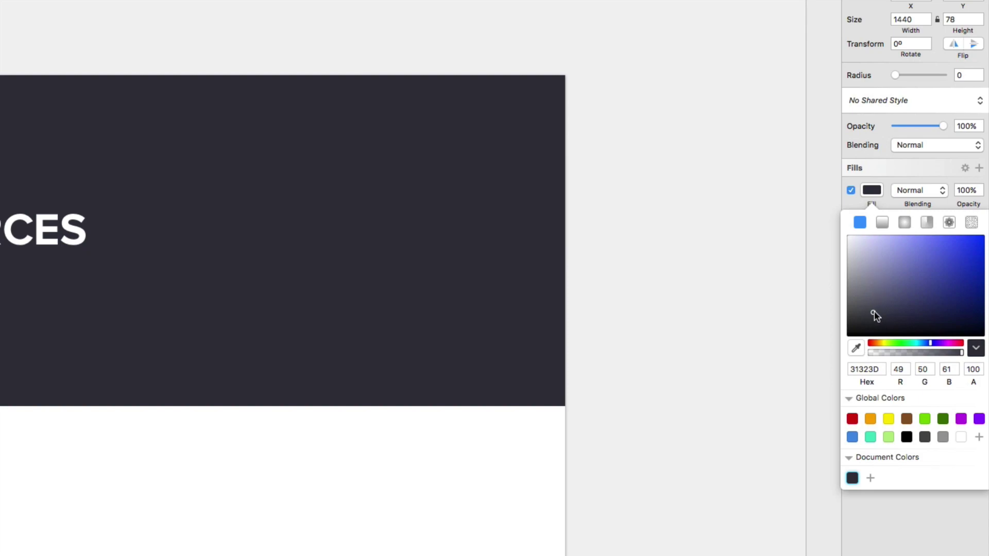
pyautogui.moveTo(872, 312); pyautogui.dragTo(873, 311)
pyautogui.click(558, 519)
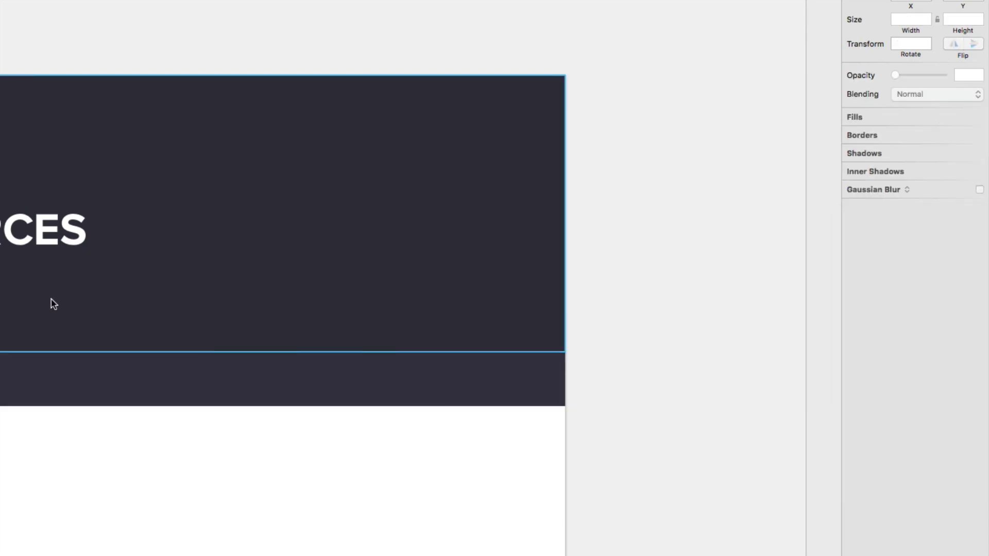
# - Shift the headline down slightly to Y 162 in the header
pyautogui.click(32, 238)
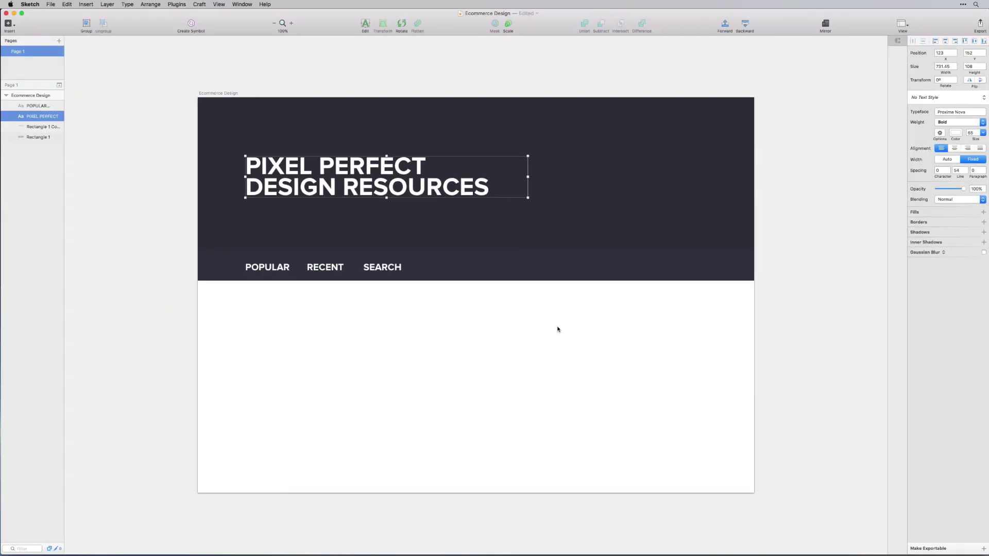
# - Switch to Finder, select all the mockup images in the Assets folder and place them on the Sketch artboard
pyautogui.press('super+Tab')
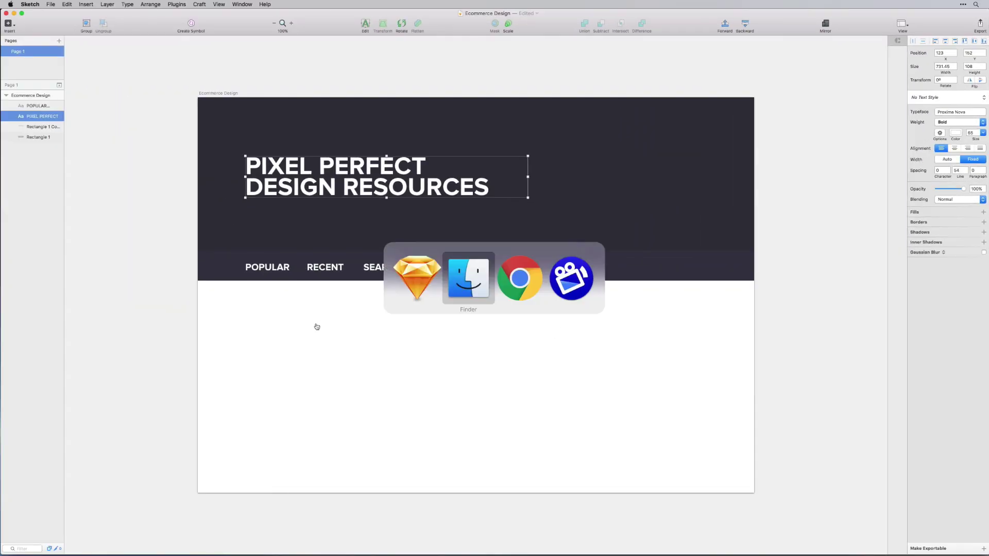
pyautogui.press('super+Tab')
pyautogui.press('super+Tab')
pyautogui.click(502, 279)
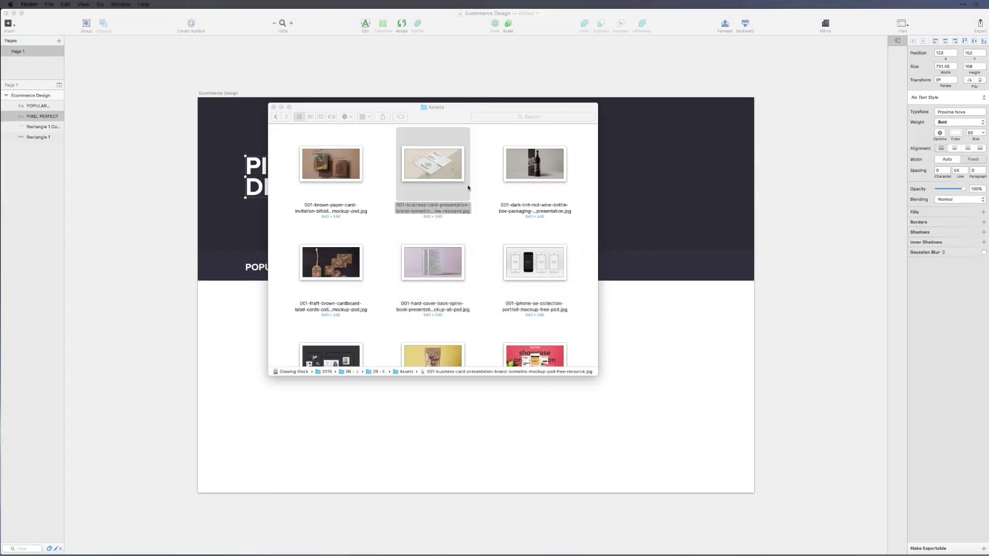
pyautogui.scroll(3, 294, 166)
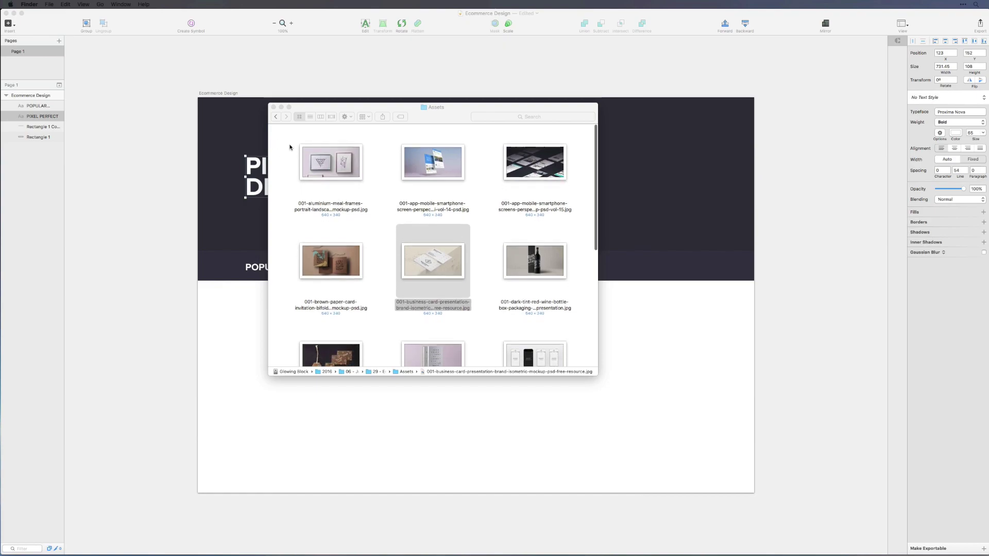
pyautogui.moveTo(287, 150); pyautogui.dragTo(317, 357)
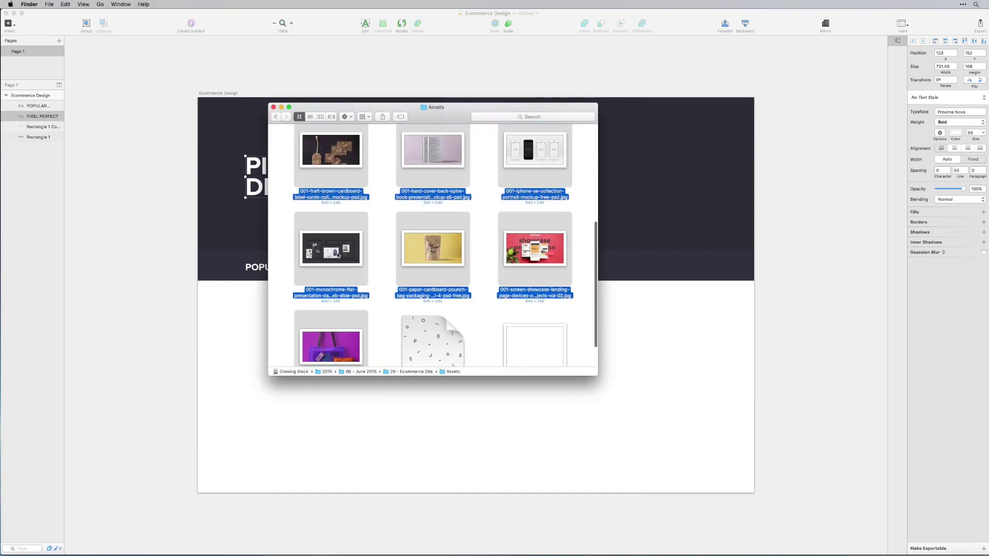
pyautogui.moveTo(338, 254)
pyautogui.mouseDown()
pyautogui.moveTo(684, 354)
pyautogui.moveTo(658, 364)
pyautogui.moveTo(638, 350)
pyautogui.moveTo(412, 350)
pyautogui.moveTo(640, 347)
pyautogui.mouseUp()
pyautogui.click(669, 287)
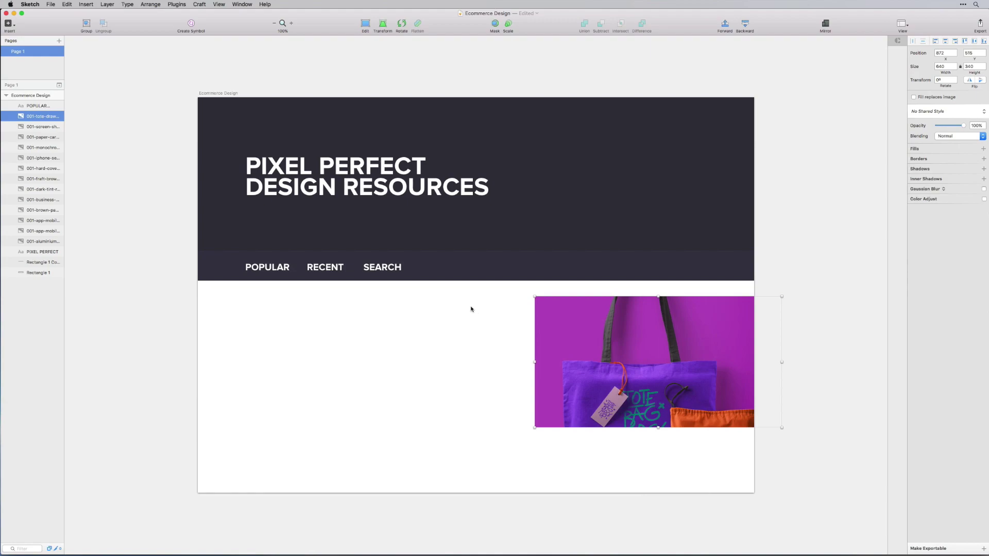
# - Lay the mockup images side by side in a row below the navigation strip, starting at the artboard's left edge, and select them all
pyautogui.moveTo(581, 328); pyautogui.dragTo(485, 333)
pyautogui.moveTo(733, 384); pyautogui.dragTo(892, 381)
pyautogui.moveTo(725, 442); pyautogui.dragTo(371, 356)
pyautogui.hscroll(2, 374, 356)
pyautogui.hscroll(5, 802, 384)
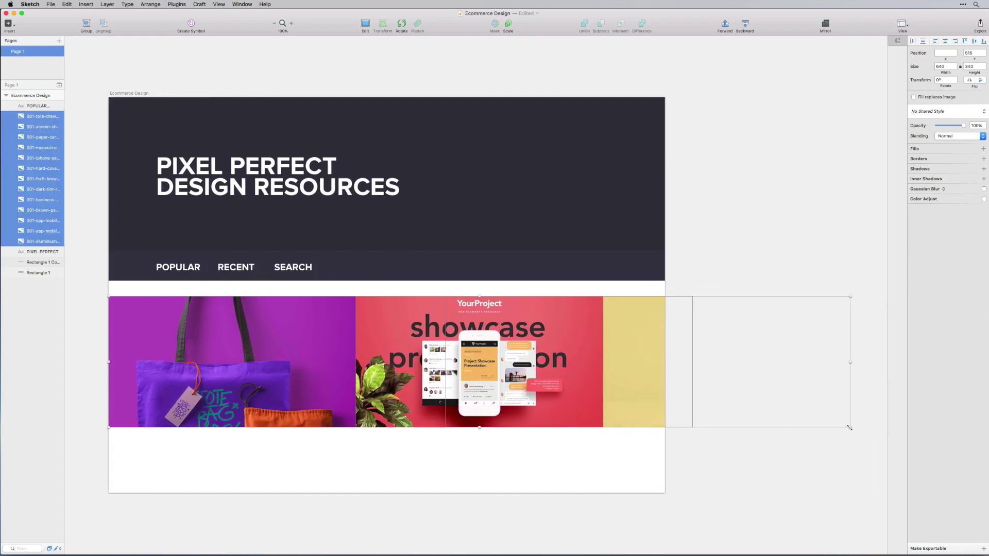
# - Scale all the mockup images down to about 360 px wide and lay four of them side by side across the artboard's full width
pyautogui.moveTo(850, 426); pyautogui.dragTo(535, 397)
pyautogui.click(499, 397)
pyautogui.moveTo(483, 353); pyautogui.dragTo(496, 394)
pyautogui.moveTo(515, 324); pyautogui.dragTo(665, 326)
pyautogui.moveTo(522, 365); pyautogui.dragTo(522, 326)
pyautogui.moveTo(602, 394); pyautogui.dragTo(194, 317)
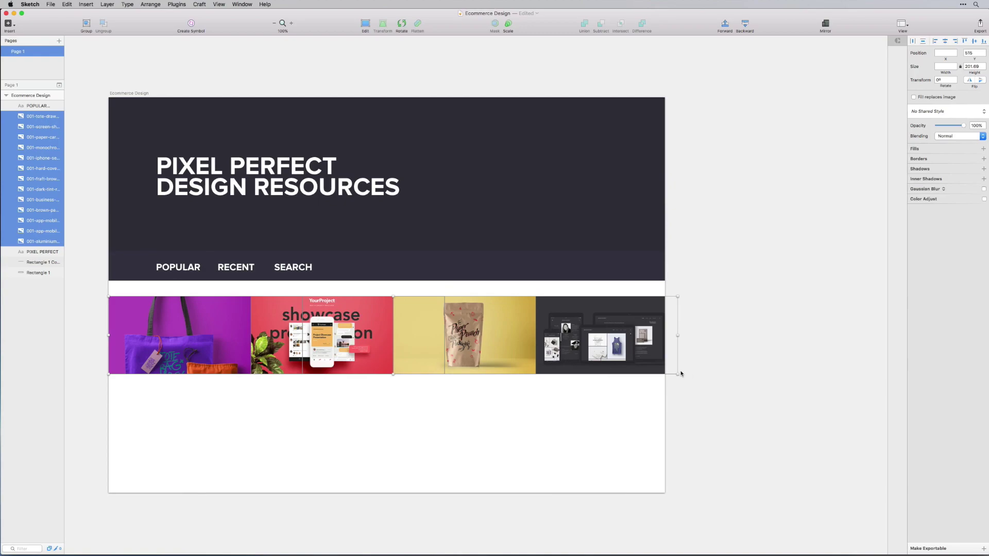
pyautogui.moveTo(677, 373); pyautogui.dragTo(670, 374)
pyautogui.click(550, 420)
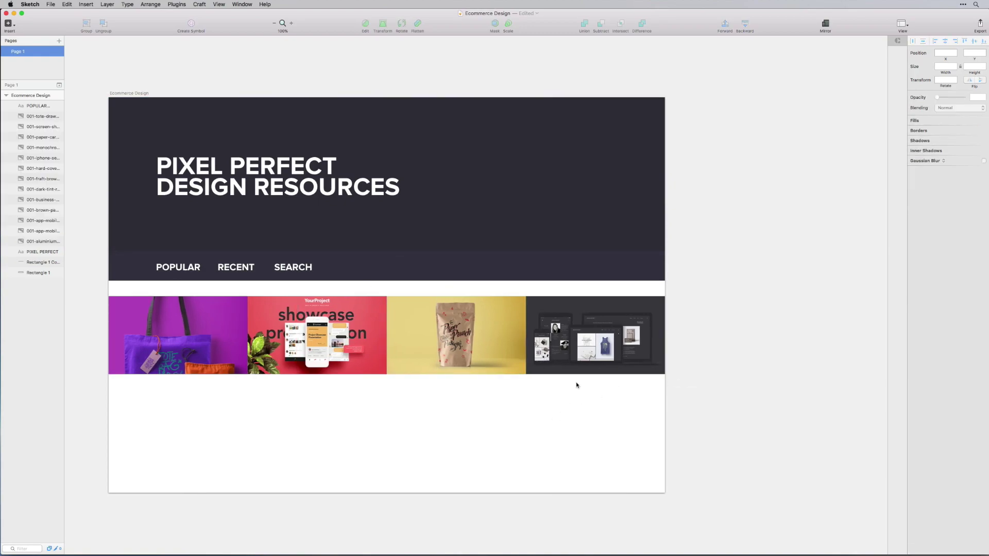
# - Select the four mockups in the first row and move them up flush against the navigation strip's bottom edge
pyautogui.click(242, 335)
pyautogui.keyDown('shift'); pyautogui.click(283, 333); pyautogui.keyUp('shift')
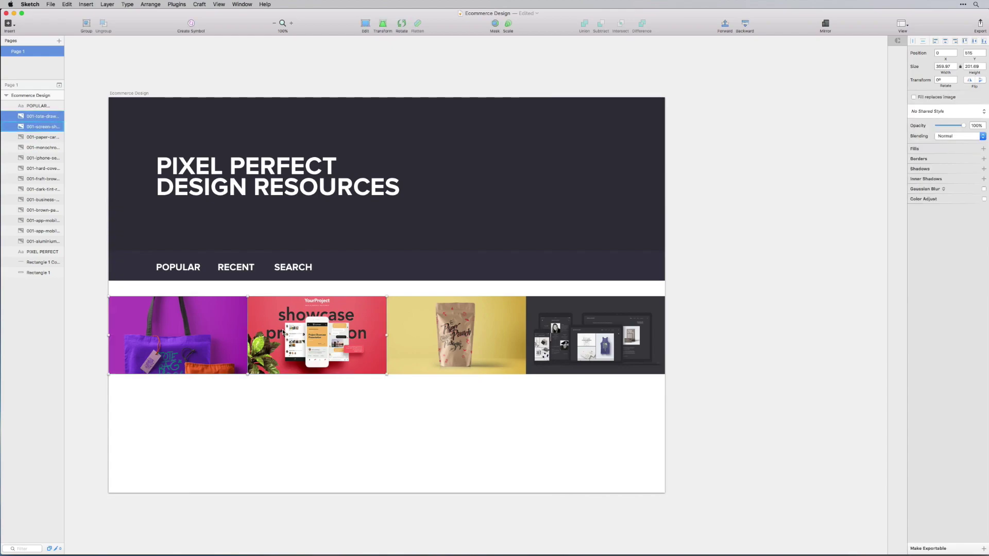
pyautogui.keyDown('shift'); pyautogui.click(455, 335); pyautogui.keyUp('shift')
pyautogui.keyDown('shift'); pyautogui.click(554, 346); pyautogui.keyUp('shift')
pyautogui.moveTo(553, 346); pyautogui.dragTo(554, 332)
# - Spread the remaining mockup images into second and third rows directly below the first row, aligned to its four columns
pyautogui.moveTo(455, 396); pyautogui.dragTo(163, 409)
pyautogui.click(543, 430)
pyautogui.moveTo(376, 399); pyautogui.dragTo(325, 399)
pyautogui.moveTo(412, 399); pyautogui.dragTo(637, 394)
pyautogui.moveTo(412, 394); pyautogui.dragTo(501, 437)
pyautogui.moveTo(415, 381); pyautogui.dragTo(365, 460)
pyautogui.moveTo(417, 381); pyautogui.dragTo(645, 460)
# - Extend the Ecommerce Design artboard downward to a height of 1608 px
pyautogui.click(27, 95)
pyautogui.scroll(-5, 245, 225)
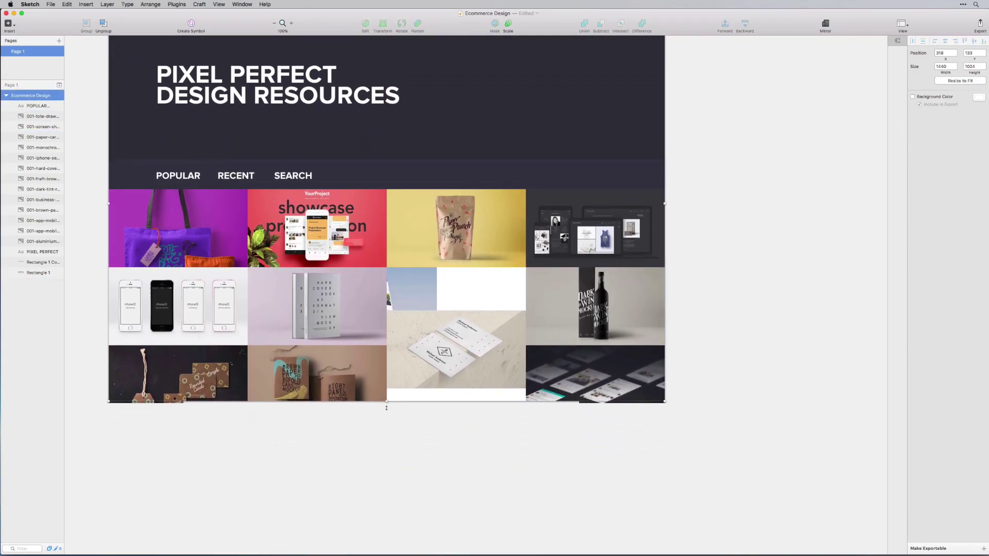
pyautogui.moveTo(386, 406); pyautogui.dragTo(407, 530)
pyautogui.scroll(-6, 406, 477)
pyautogui.moveTo(387, 408); pyautogui.dragTo(387, 506)
pyautogui.scroll(7, 449, 281)
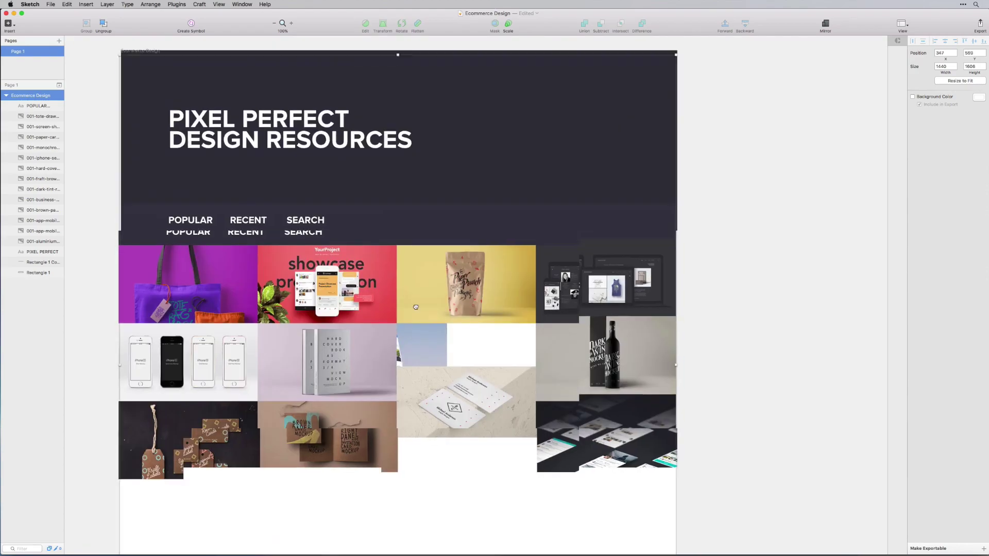
pyautogui.scroll(-7, 415, 308)
# - Fill the open grid cells with the business card mockup in row two, the blue app mockup in row three and the picture frames starting row four
pyautogui.click(412, 56)
pyautogui.moveTo(415, 165); pyautogui.dragTo(465, 376)
pyautogui.moveTo(414, 165); pyautogui.dragTo(301, 362)
pyautogui.moveTo(442, 227); pyautogui.dragTo(441, 184)
pyautogui.moveTo(428, 386); pyautogui.dragTo(466, 253)
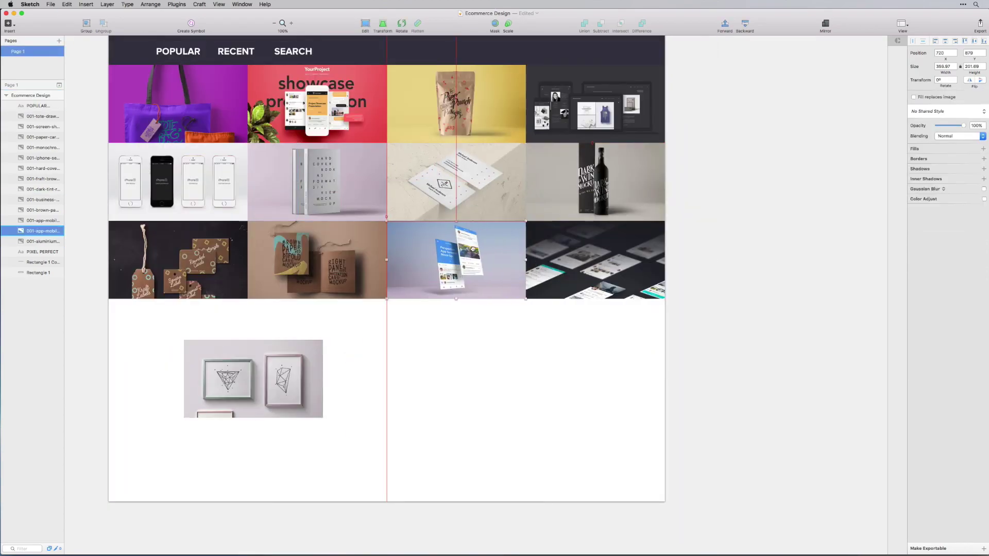
pyautogui.moveTo(257, 376); pyautogui.dragTo(182, 334)
pyautogui.moveTo(376, 298); pyautogui.dragTo(417, 411)
# - Complete the fourth row with copies of the tote bag, iPhone and paper pouch mockups, undoing one extra image copy
pyautogui.scroll(2, 418, 410)
pyautogui.hscroll(2, 417, 410)
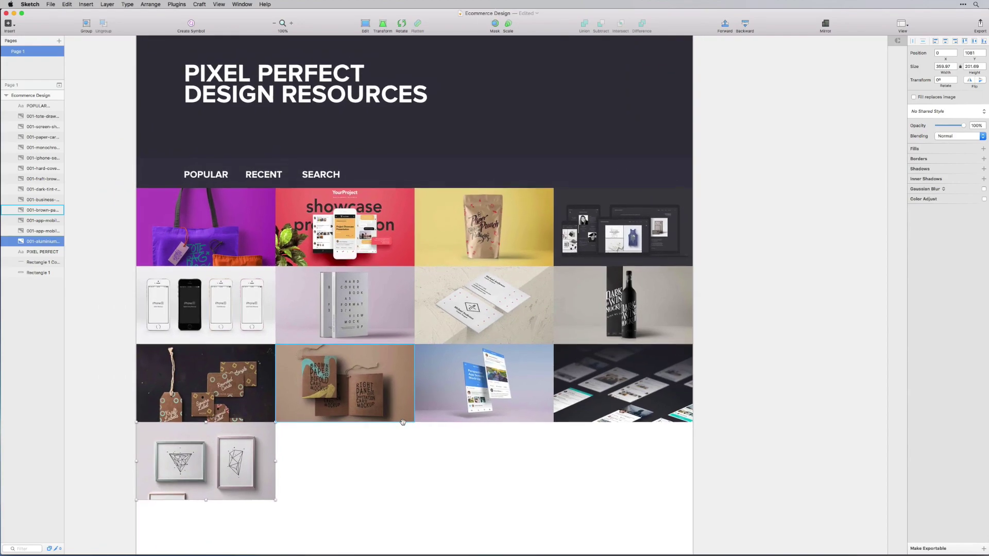
pyautogui.scroll(-3, 390, 382)
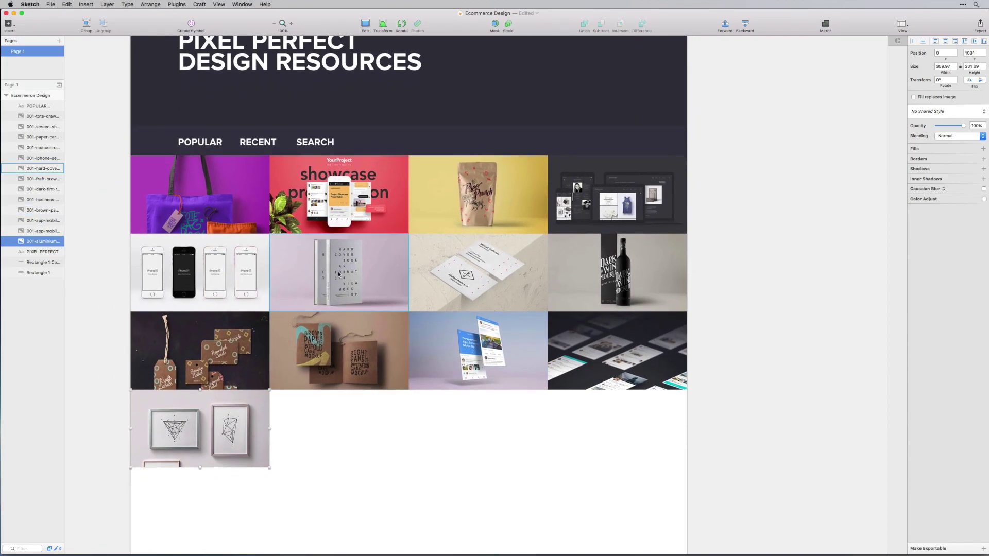
pyautogui.moveTo(235, 201); pyautogui.dragTo(374, 440)
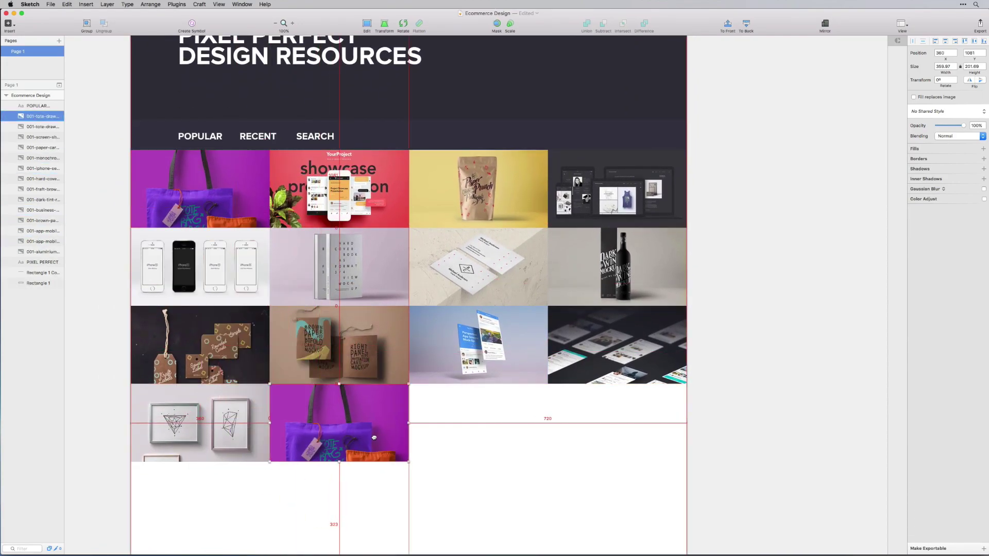
pyautogui.moveTo(226, 254); pyautogui.dragTo(503, 411)
pyautogui.moveTo(495, 202); pyautogui.dragTo(634, 436)
pyautogui.moveTo(604, 206); pyautogui.dragTo(418, 513)
pyautogui.press('super+z')
# - Select all four rows of mockups and duplicate them directly below the existing grid
pyautogui.click(209, 188)
pyautogui.keyDown('shift'); pyautogui.click(205, 259); pyautogui.keyUp('shift')
pyautogui.keyDown('shift'); pyautogui.click(309, 209); pyautogui.keyUp('shift')
pyautogui.moveTo(617, 474); pyautogui.dragTo(175, 172)
pyautogui.scroll(-5, 210, 189)
pyautogui.moveTo(471, 145); pyautogui.dragTo(470, 456)
pyautogui.click(706, 376)
# - Extend the artboard further downward to make room for the duplicated mockup rows
pyautogui.scroll(-12, 706, 375)
pyautogui.click(488, 260)
pyautogui.moveTo(386, 240); pyautogui.dragTo(386, 427)
pyautogui.press('Escape')
# - Group all the mockup image layers inside the artboard as Resources and hide the group
pyautogui.scroll(15, 585, 179)
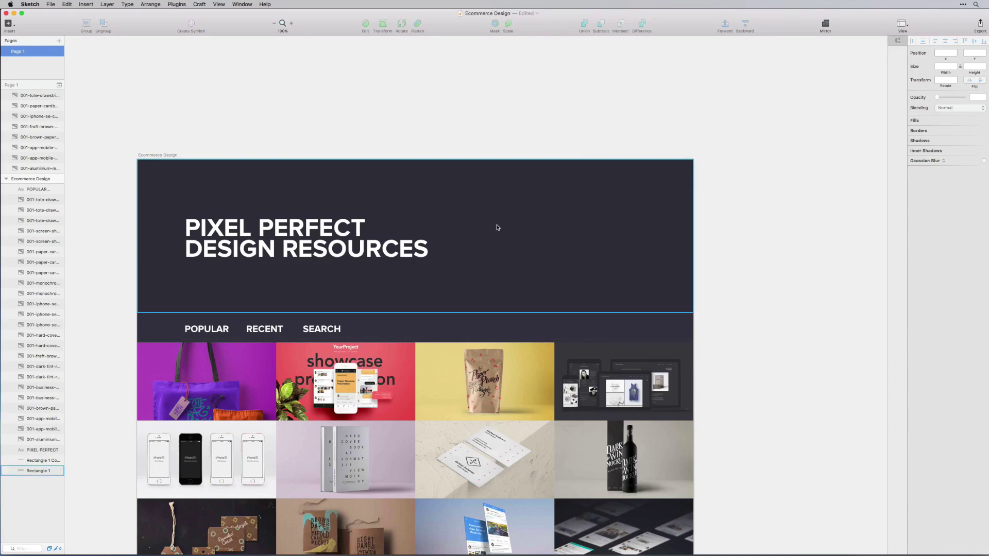
pyautogui.click(40, 201)
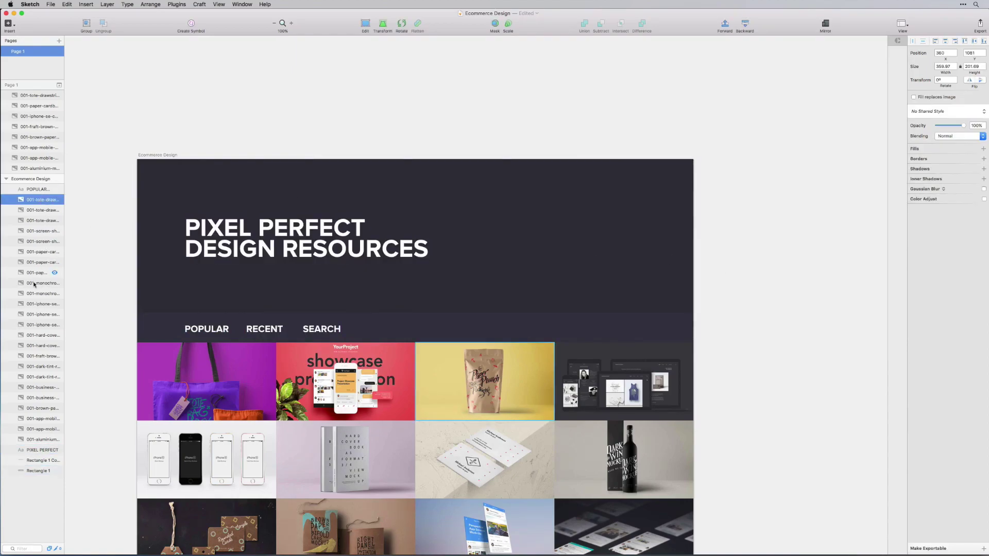
pyautogui.keyDown('shift'); pyautogui.click(22, 443); pyautogui.keyUp('shift')
pyautogui.press('super+g')
pyautogui.press('super+r')
pyautogui.write('R')
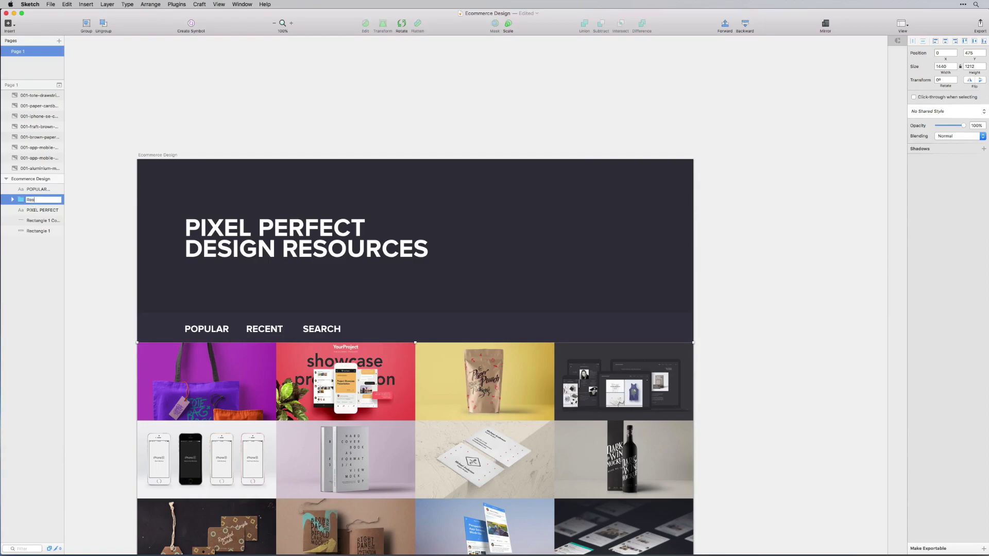
pyautogui.write('esources')
pyautogui.press('Return')
pyautogui.click(55, 201)
pyautogui.click(498, 441)
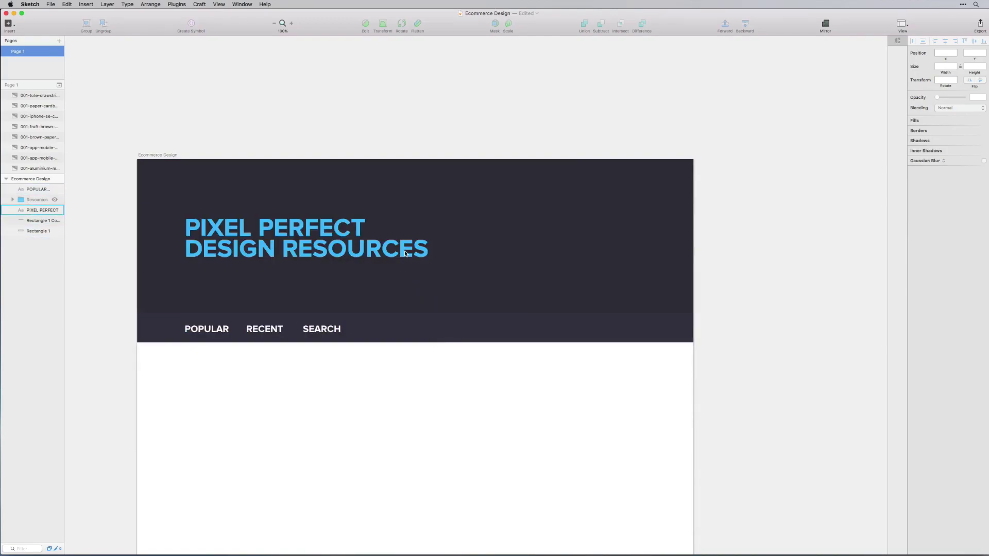
# - Set the headline text's font size to 70
pyautogui.click(432, 256)
pyautogui.click(971, 133)
pyautogui.write('66')
pyautogui.press('Return')
pyautogui.press('Up')
pyautogui.press('Up')
pyautogui.press('Up')
pyautogui.press('Up')
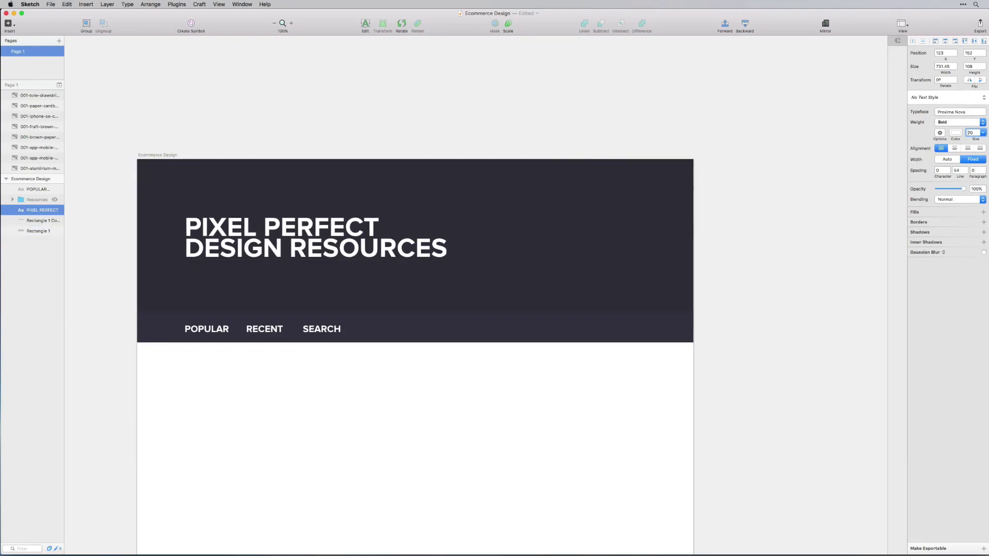
# - Set the headline's line spacing to 60 and deselect the text
pyautogui.press('Tab')
pyautogui.press('Tab')
pyautogui.press('Up')
pyautogui.press('Up')
pyautogui.press('Up')
pyautogui.press('Up')
pyautogui.press('Up')
pyautogui.press('Up')
pyautogui.press('Up')
pyautogui.press('Up')
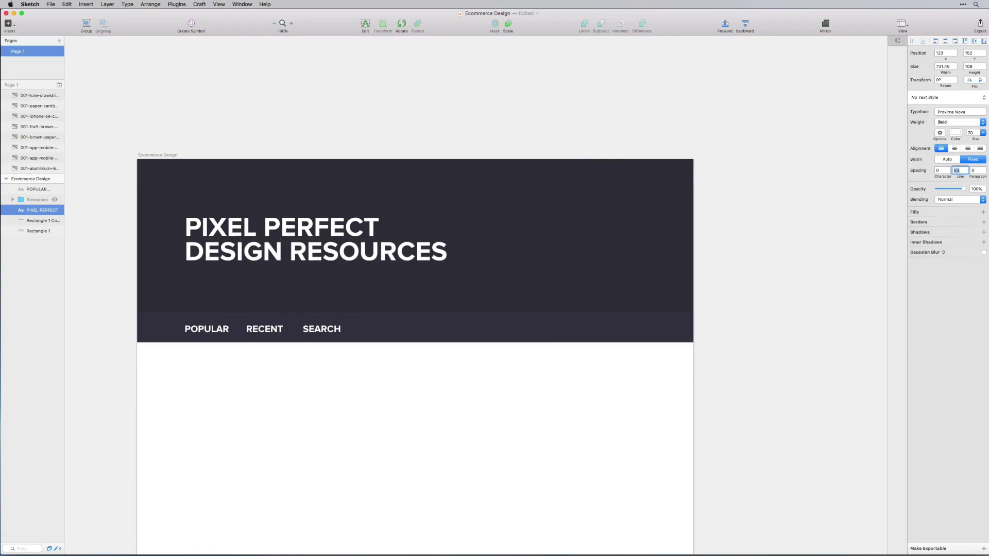
pyautogui.press('Down')
pyautogui.press('Down')
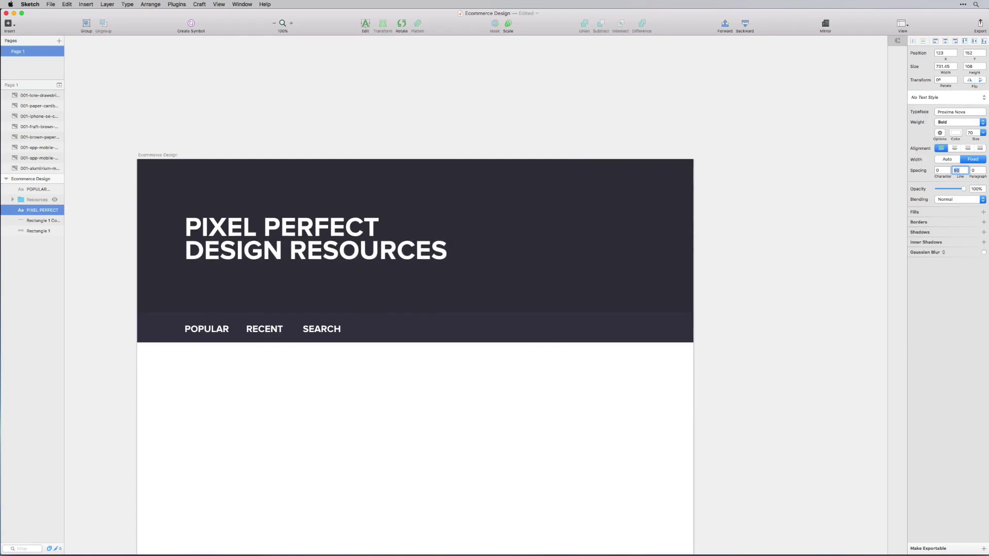
pyautogui.click(705, 285)
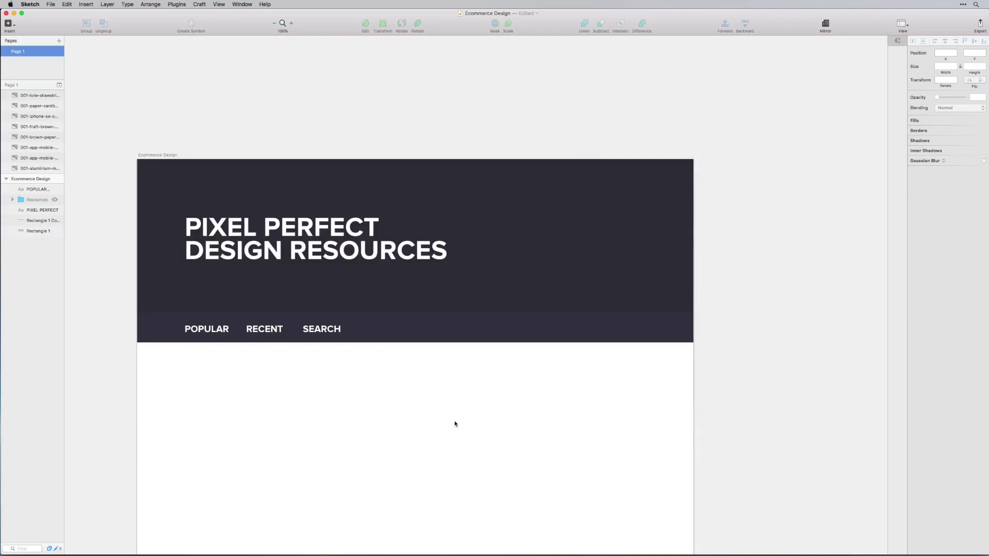
pyautogui.press('super+Tab')
pyautogui.click(424, 431)
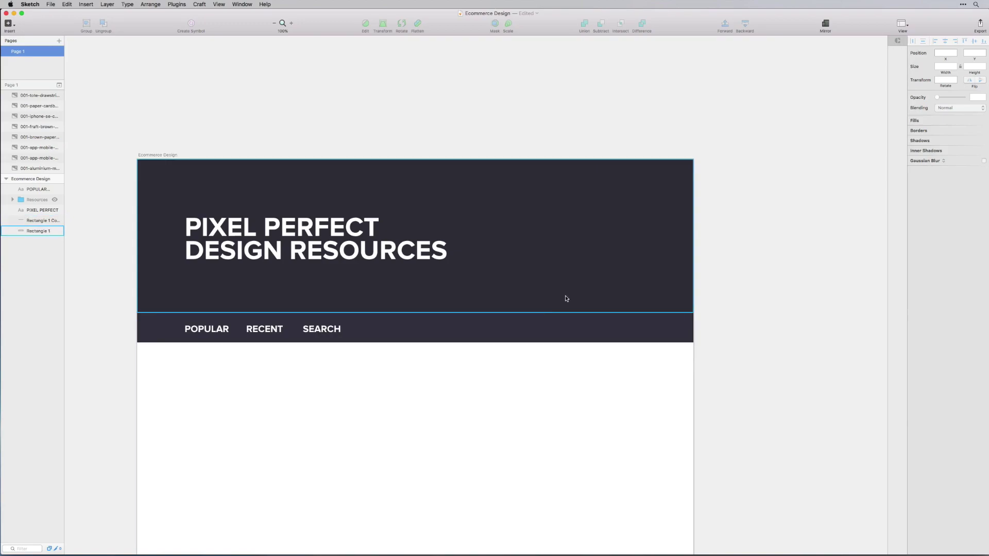
# - Lighten the fill colour of the navigation strip slightly so it stands out from the header
pyautogui.click(527, 328)
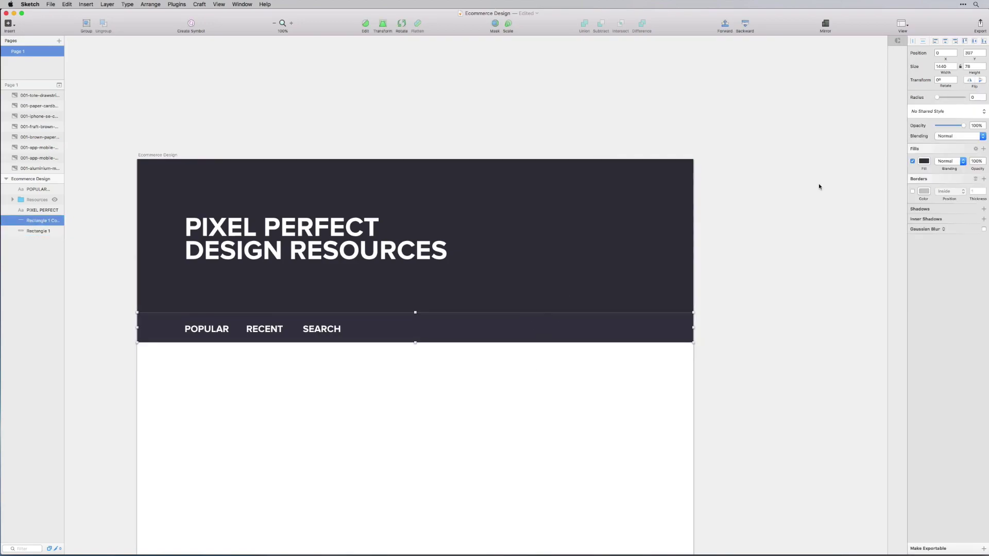
pyautogui.click(924, 162)
pyautogui.moveTo(926, 229); pyautogui.dragTo(926, 229)
pyautogui.click(771, 275)
pyautogui.click(501, 422)
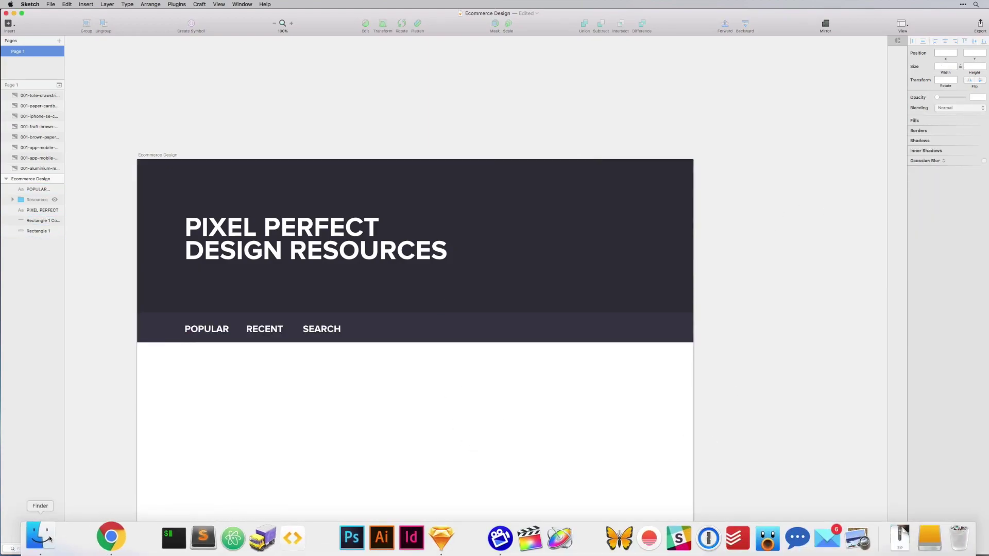
# - Switch to Finder and bring the background pattern image onto the Sketch artboard
pyautogui.click(41, 537)
pyautogui.scroll(-2, 371, 287)
pyautogui.click(439, 431)
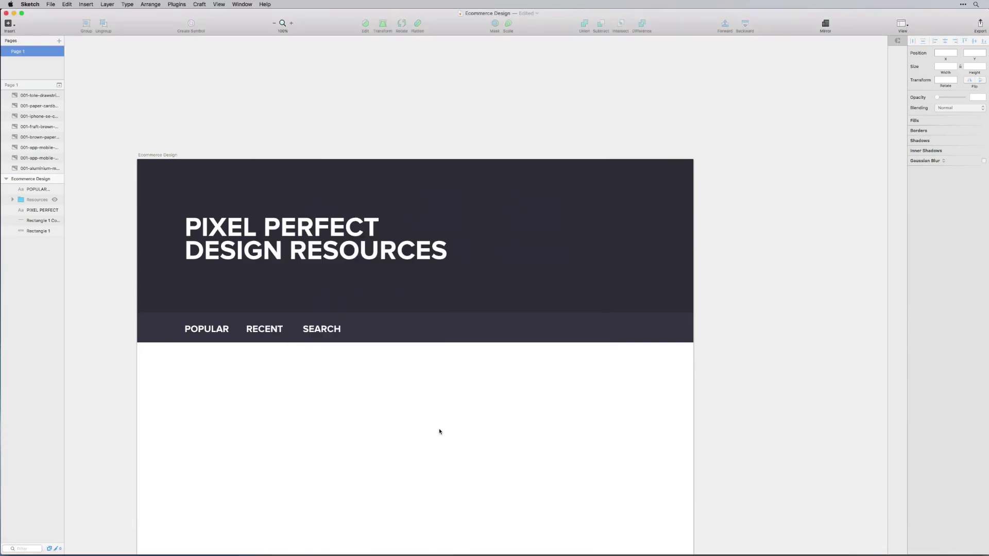
pyautogui.press('super+Tab')
pyautogui.moveTo(432, 305)
pyautogui.mouseDown()
pyautogui.moveTo(665, 259)
pyautogui.moveTo(662, 248)
pyautogui.mouseUp()
# - Align the background pattern to the artboard's top-right corner and scale it to 385 × 397 px to fit the header height
pyautogui.click(653, 356)
pyautogui.moveTo(614, 376); pyautogui.dragTo(490, 447)
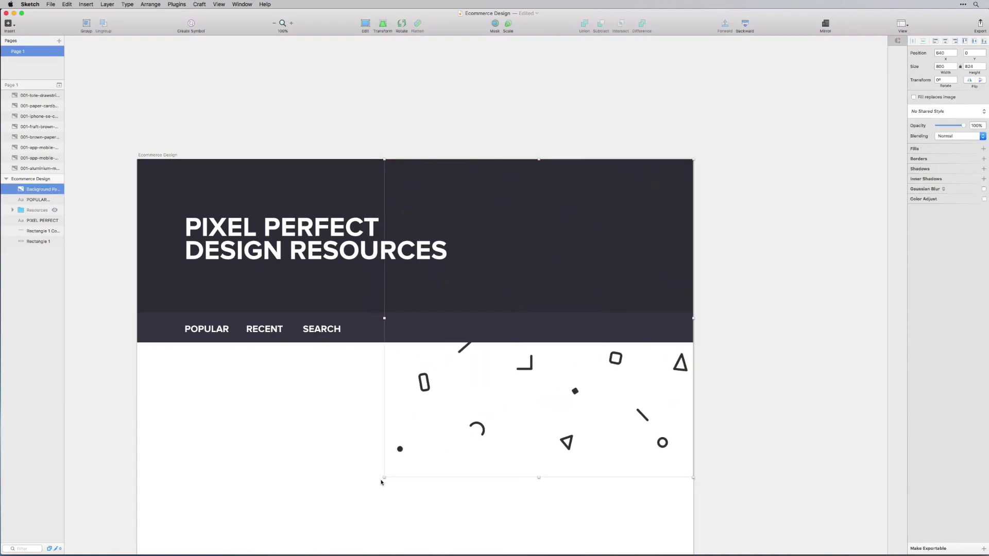
pyautogui.moveTo(382, 482); pyautogui.dragTo(532, 314)
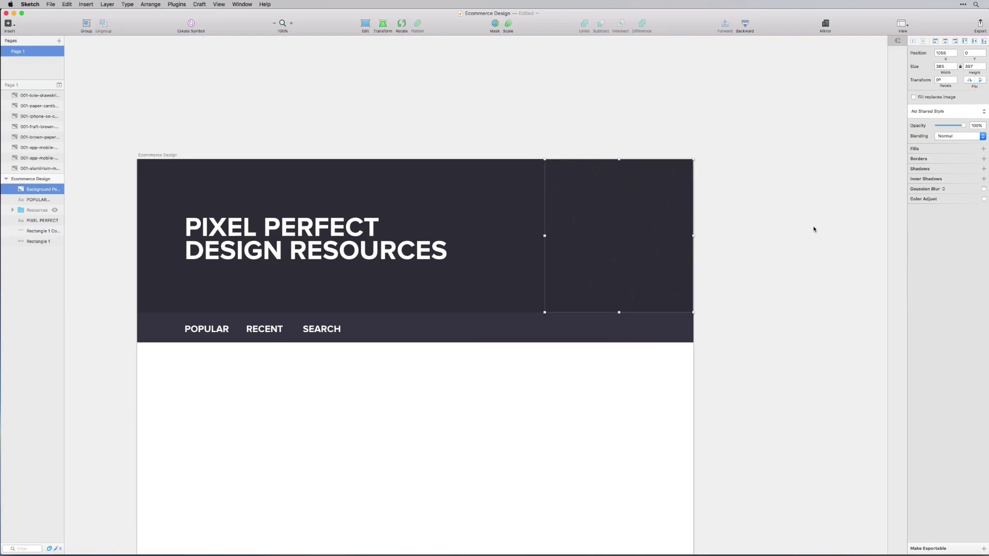
# - Fill the background pattern with white FFFFFF and lower its layer opacity to 7%
pyautogui.click(914, 149)
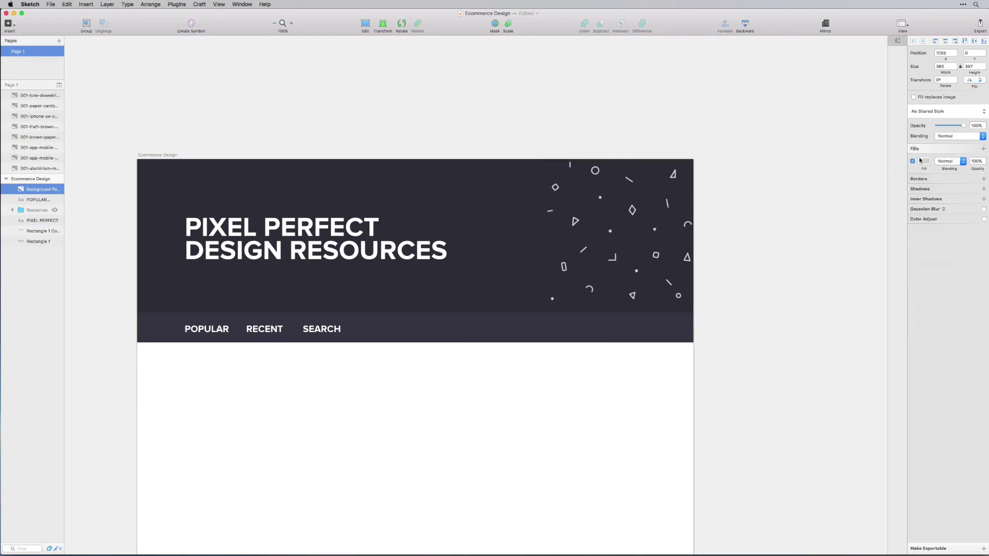
pyautogui.click(921, 161)
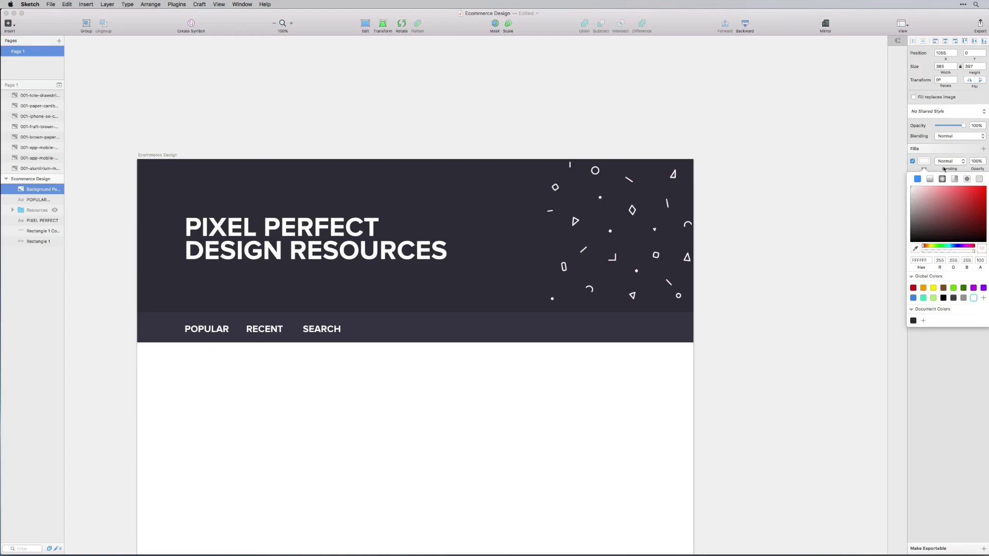
pyautogui.click(974, 162)
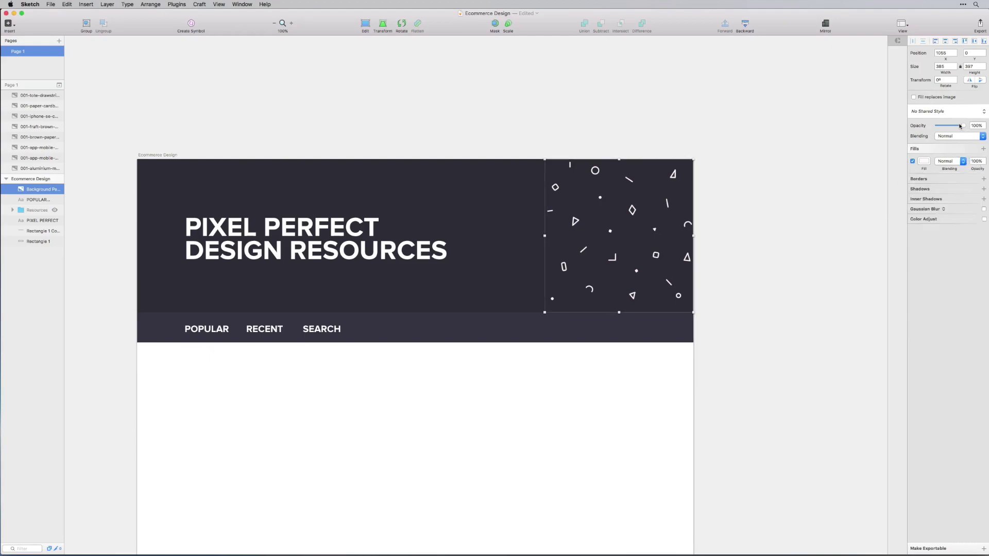
pyautogui.moveTo(960, 126); pyautogui.dragTo(937, 127)
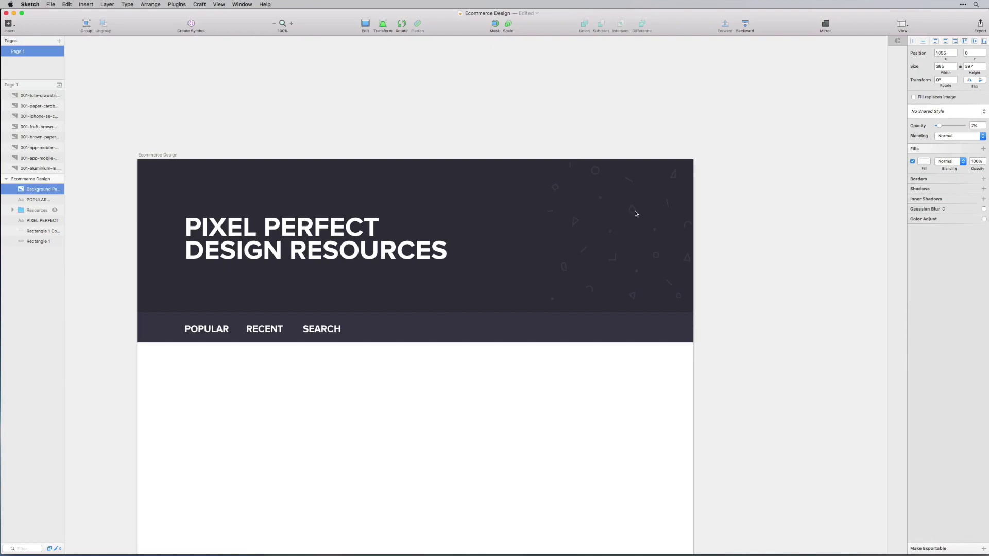
# - Duplicate the background pattern leftward three times, edge to edge, to cover the full header width
pyautogui.moveTo(635, 214); pyautogui.dragTo(500, 217)
pyautogui.press('super+d')
pyautogui.press('super+d')
pyautogui.click(753, 219)
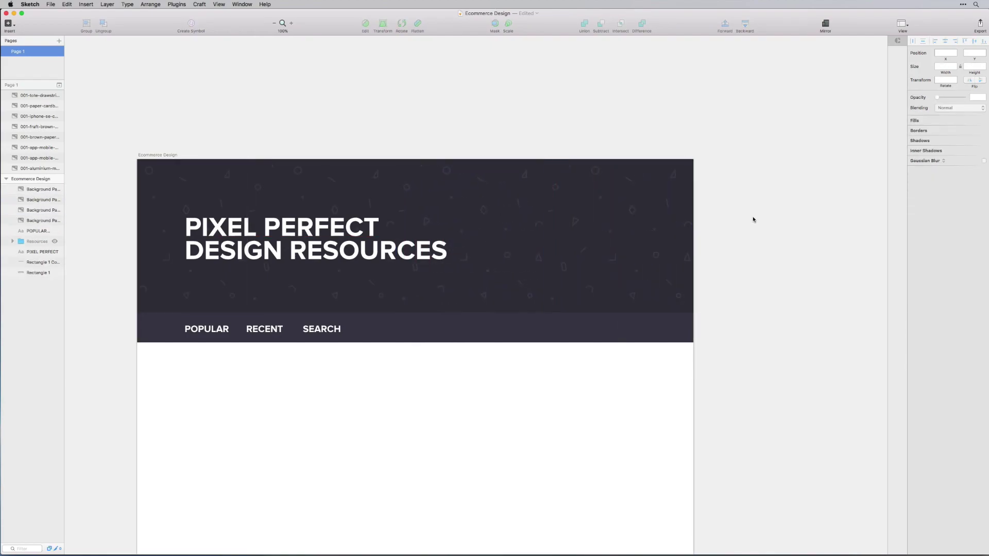
# - Group the four pattern layers and name the group Background Pattern
pyautogui.click(45, 189)
pyautogui.keyDown('shift'); pyautogui.click(40, 220); pyautogui.keyUp('shift')
pyautogui.press('super+g')
pyautogui.doubleClick(32, 192)
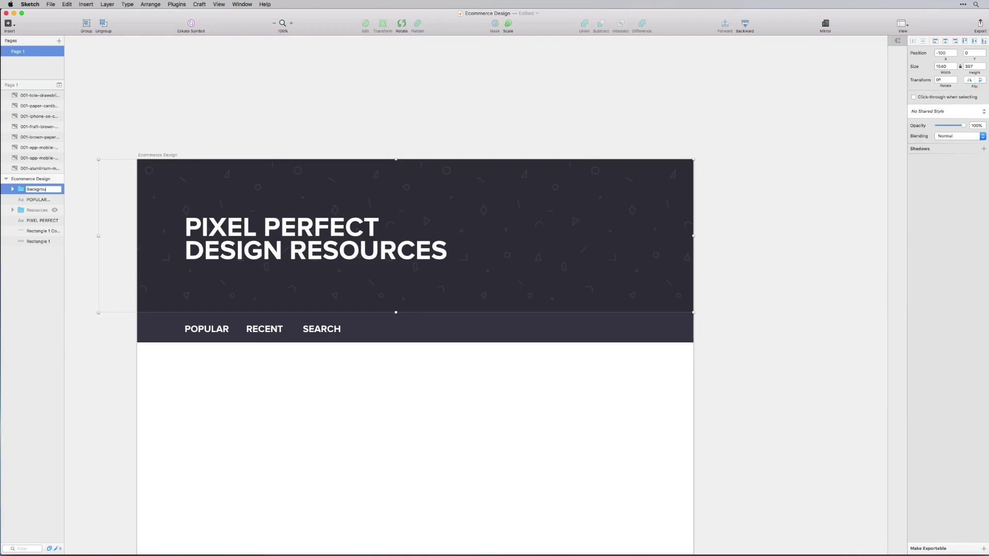
pyautogui.write('Background Pattern')
pyautogui.click(485, 367)
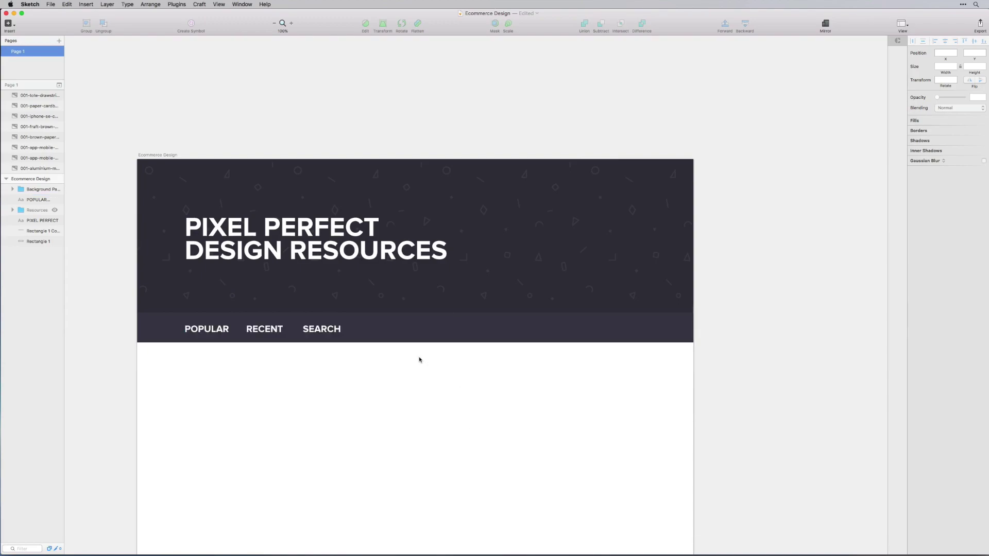
# - Increase the navigation strip's height slightly by extending its lower edge
pyautogui.click(423, 328)
pyautogui.click(502, 348)
pyautogui.click(428, 332)
pyautogui.click(417, 341)
pyautogui.moveTo(414, 343); pyautogui.dragTo(409, 351)
# - Move the POPULAR, RECENT and SEARCH text down to Y 421 to centre it vertically in the navigation strip
pyautogui.moveTo(331, 327); pyautogui.dragTo(332, 331)
pyautogui.press('Down')
pyautogui.press('Down')
pyautogui.press('Down')
pyautogui.press('Down')
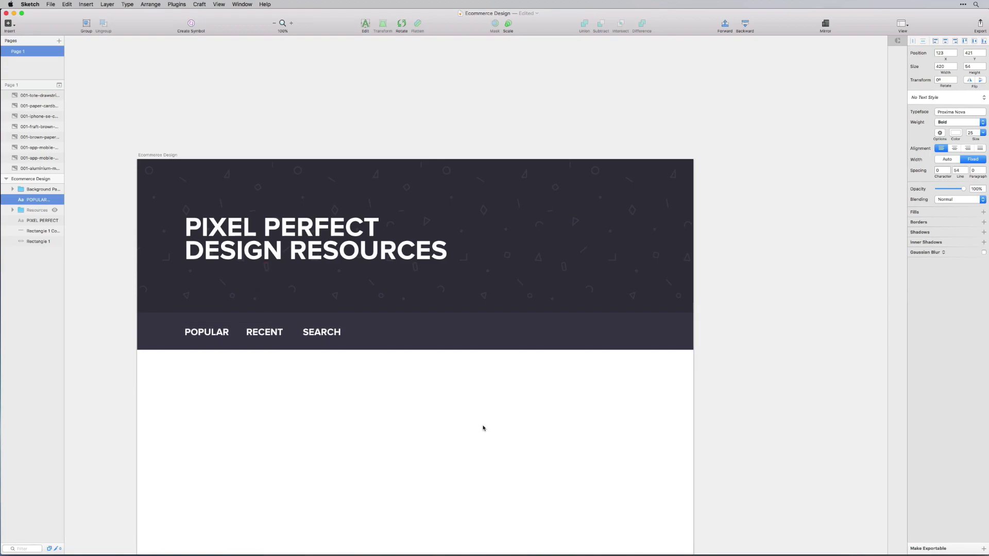
pyautogui.click(484, 427)
# - Show the hidden Resources group and move it down flush below the taller navigation strip
pyautogui.scroll(-2, 486, 428)
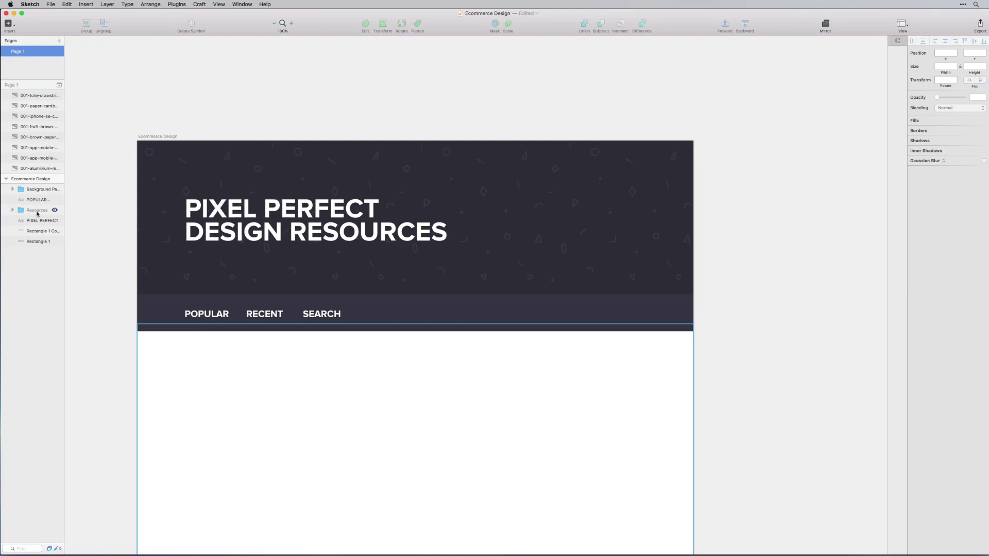
pyautogui.click(55, 212)
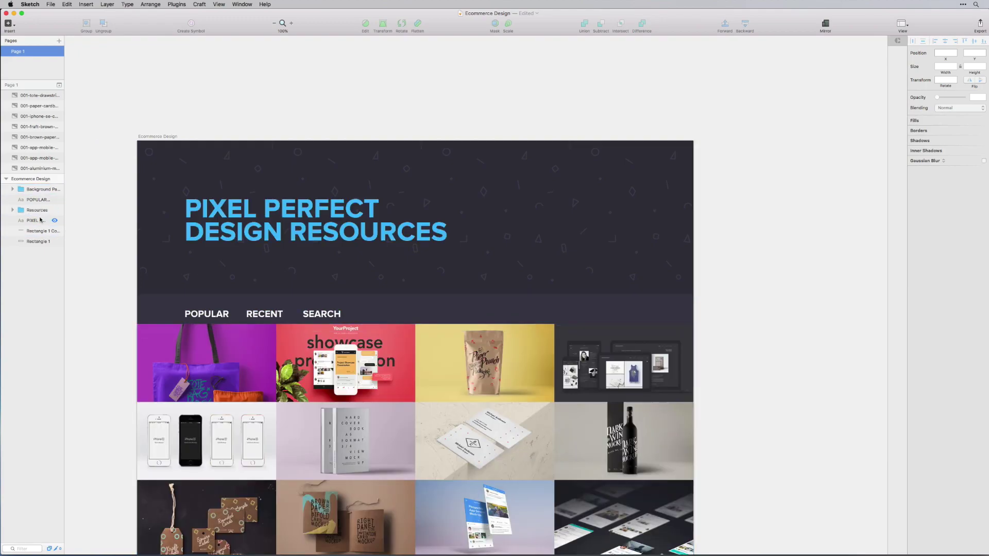
pyautogui.moveTo(376, 375); pyautogui.dragTo(376, 385)
pyautogui.click(787, 383)
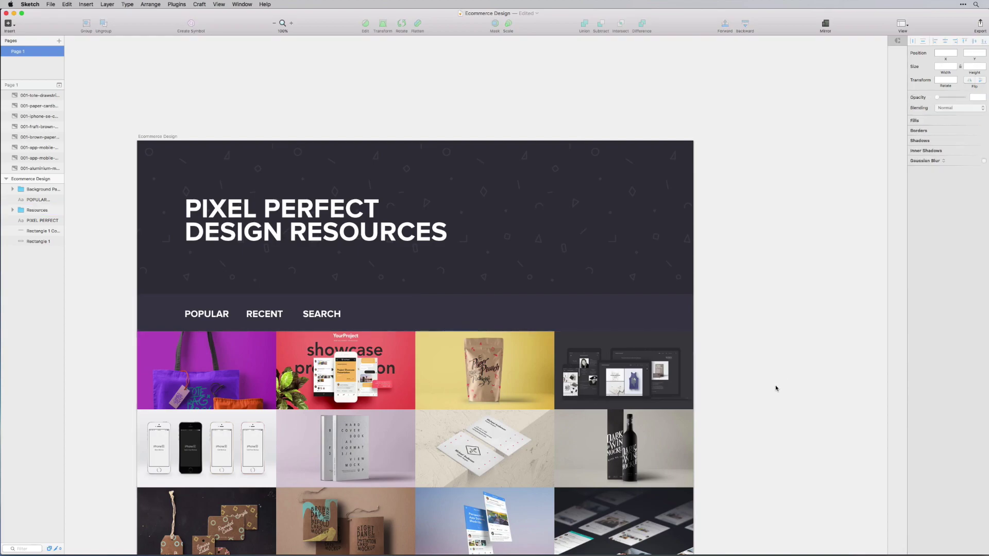
pyautogui.scroll(-5, 774, 385)
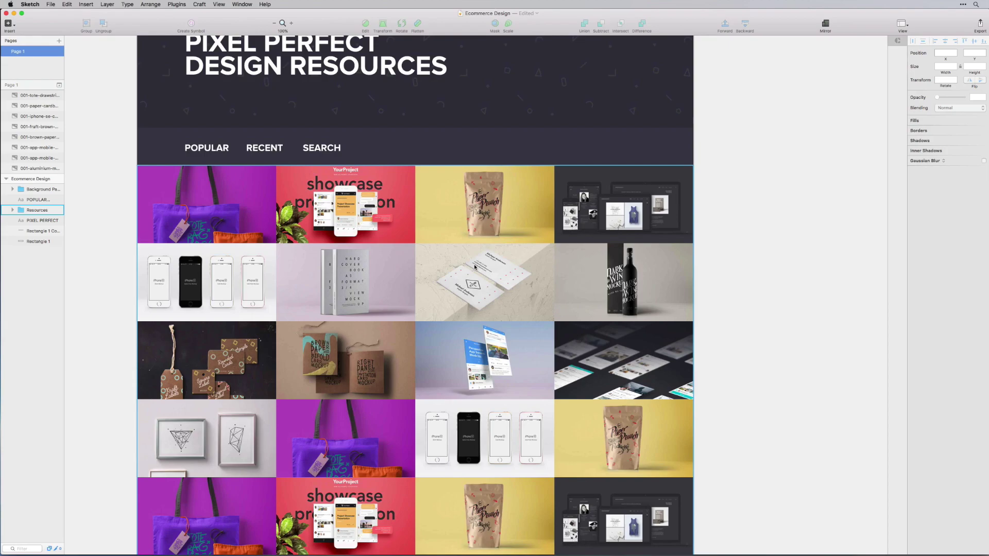
# - Try deleting the kraft label, folded card and hardcover book tiles around the left iPhone mockup, and undo the deletion
pyautogui.scroll(4, 754, 372)
pyautogui.scroll(-10, 755, 372)
pyautogui.scroll(4, 756, 371)
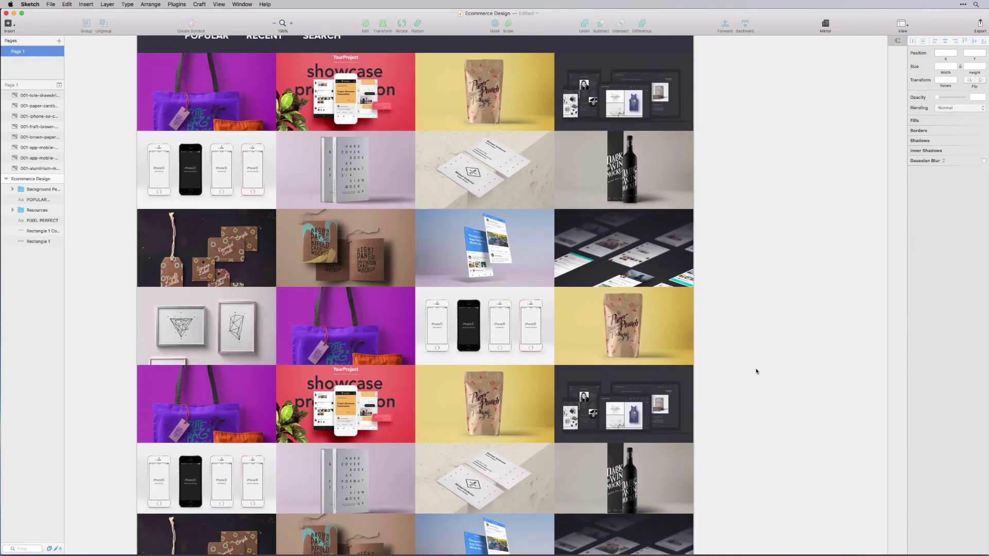
pyautogui.click(246, 311)
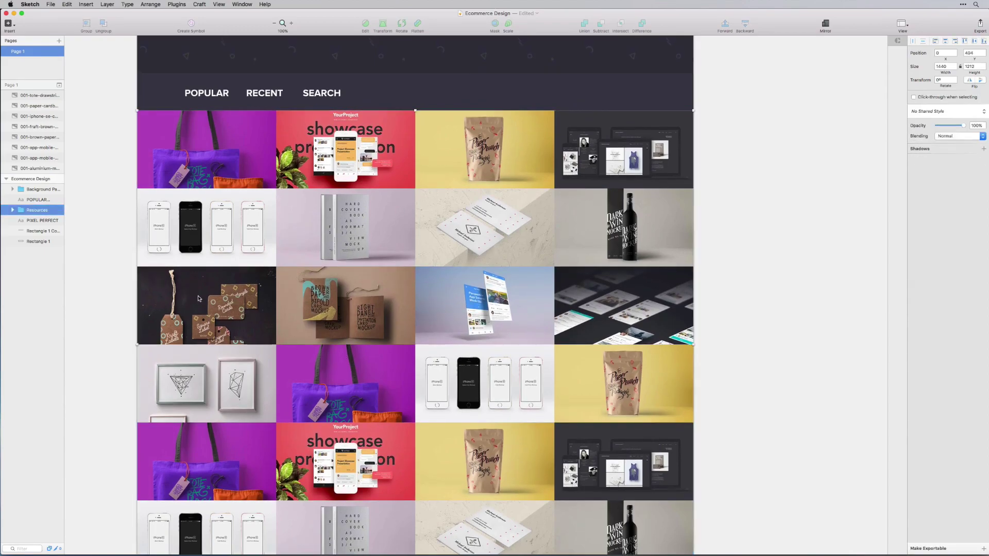
pyautogui.doubleClick(307, 277)
pyautogui.keyDown('shift'); pyautogui.click(273, 298); pyautogui.keyUp('shift')
pyautogui.keyDown('shift'); pyautogui.click(321, 247); pyautogui.keyUp('shift')
pyautogui.press('Delete')
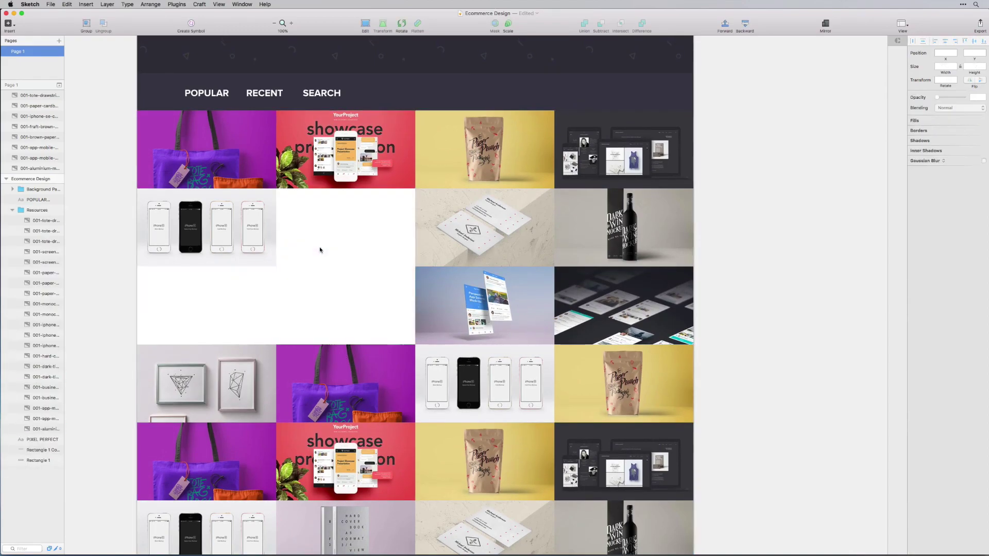
pyautogui.click(284, 247)
pyautogui.click(272, 263)
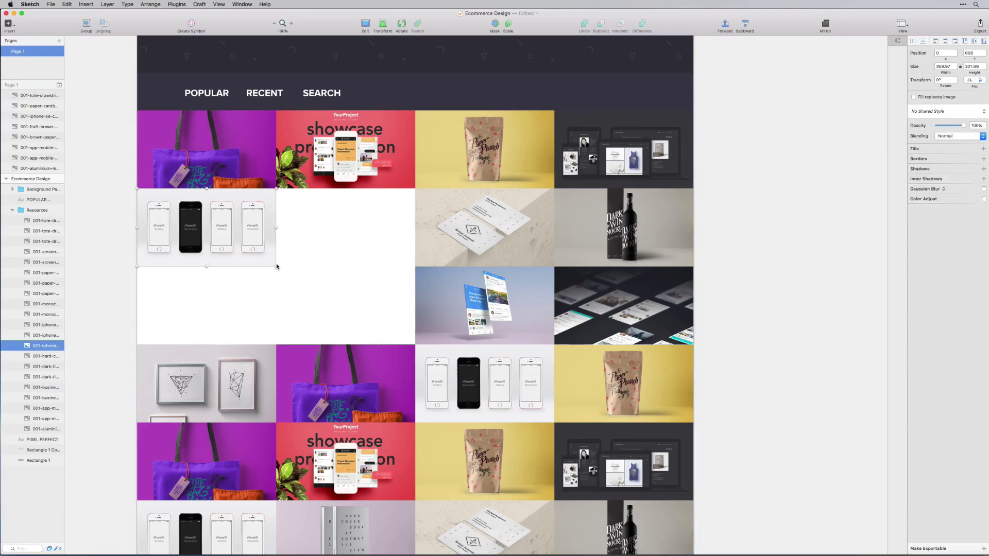
pyautogui.press('super+z')
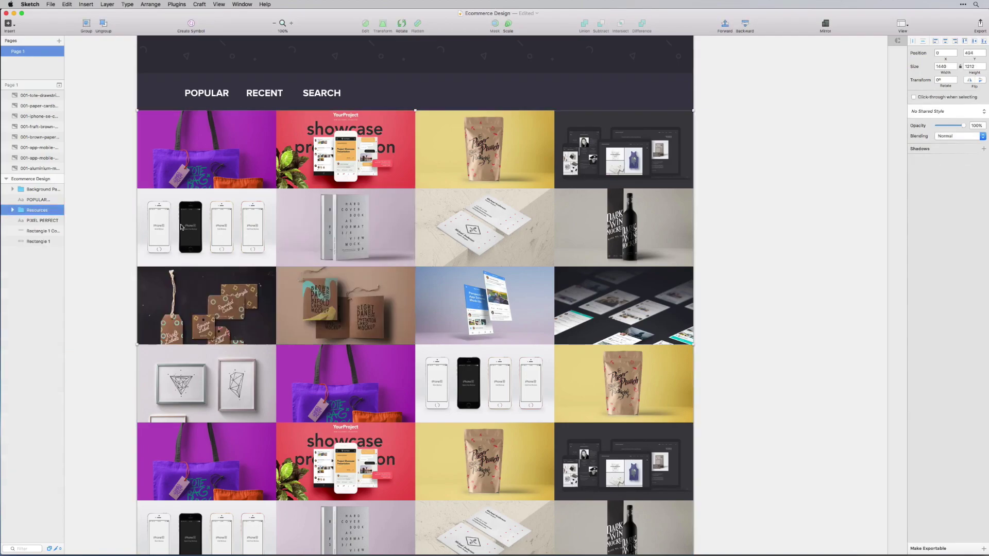
# - Delete the iPhone, hardcover book and folded card tiles around the kraft label mockup and enlarge it to fill the two-by-two block
pyautogui.doubleClick(214, 237)
pyautogui.keyDown('shift'); pyautogui.click(322, 247); pyautogui.keyUp('shift')
pyautogui.keyDown('shift'); pyautogui.click(321, 297); pyautogui.keyUp('shift')
pyautogui.press('Delete')
pyautogui.click(206, 288)
pyautogui.moveTo(276, 266); pyautogui.dragTo(416, 189)
pyautogui.click(715, 253)
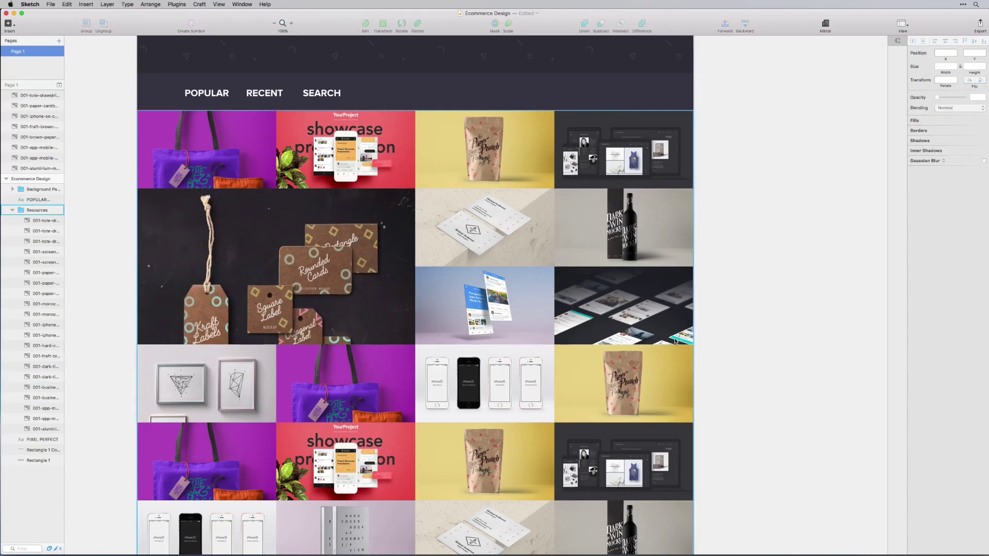
# - Delete the lower paper pouch, business card and wine bottle tiles and enlarge the dark device mockup beside them to a two-by-two block
pyautogui.scroll(3, 704, 309)
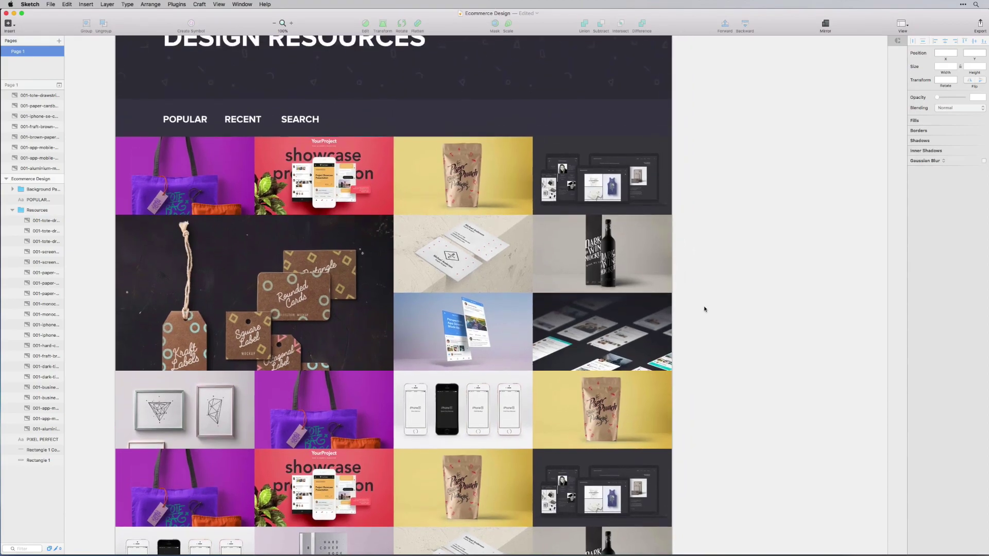
pyautogui.scroll(-10, 704, 309)
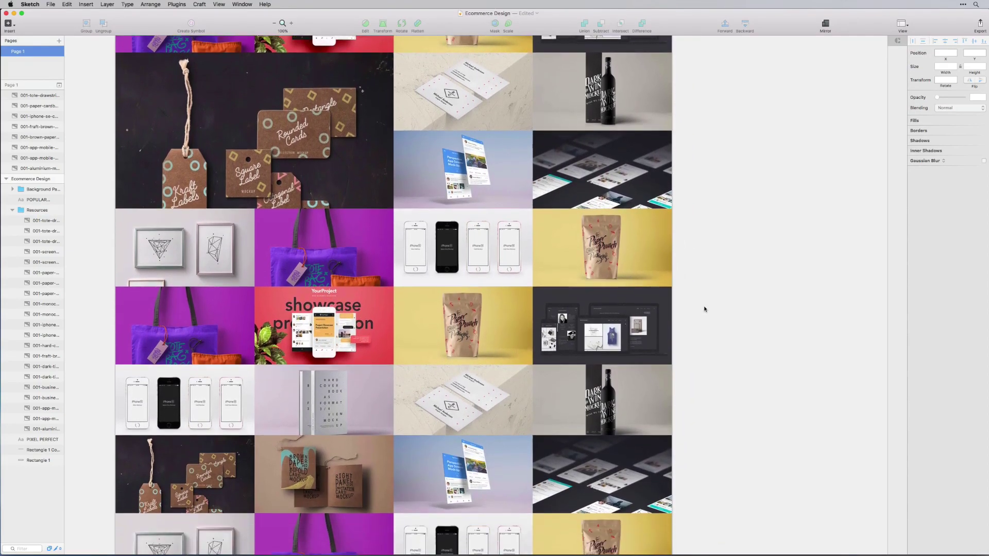
pyautogui.click(460, 332)
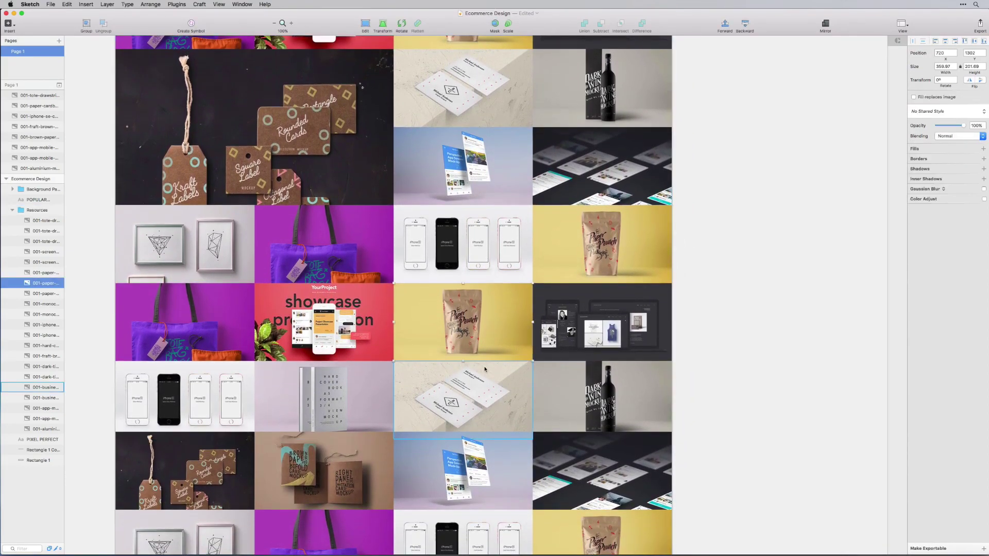
pyautogui.keyDown('shift'); pyautogui.click(494, 394); pyautogui.keyUp('shift')
pyautogui.keyDown('shift'); pyautogui.click(585, 393); pyautogui.keyUp('shift')
pyautogui.press('Delete')
pyautogui.click(570, 343)
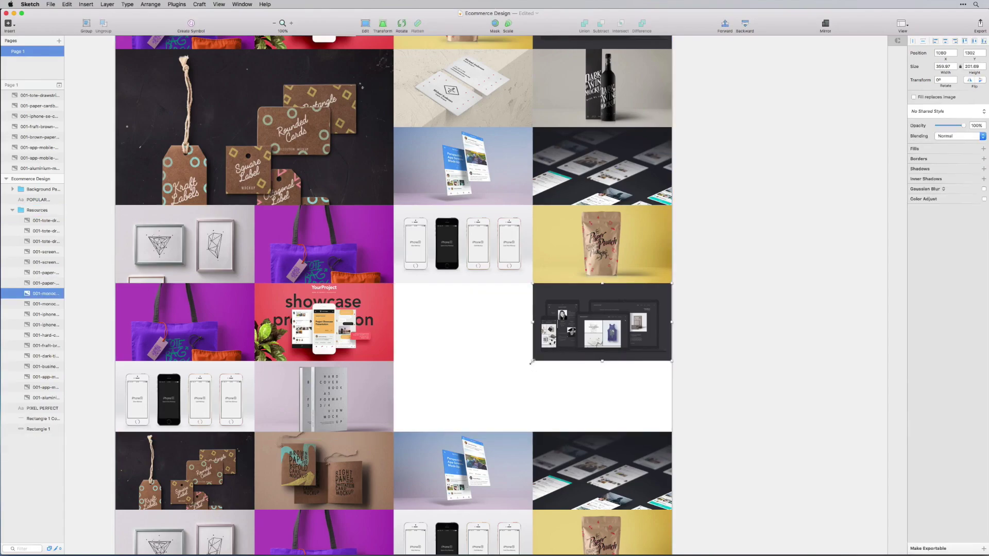
pyautogui.moveTo(532, 362); pyautogui.dragTo(393, 433)
pyautogui.click(684, 319)
# - Swap the iPhone mockup with the purple tote bag in the row below the large kraft label tile
pyautogui.scroll(5, 683, 320)
pyautogui.scroll(-3, 684, 320)
pyautogui.scroll(-5, 684, 323)
pyautogui.scroll(6, 684, 323)
pyautogui.click(449, 333)
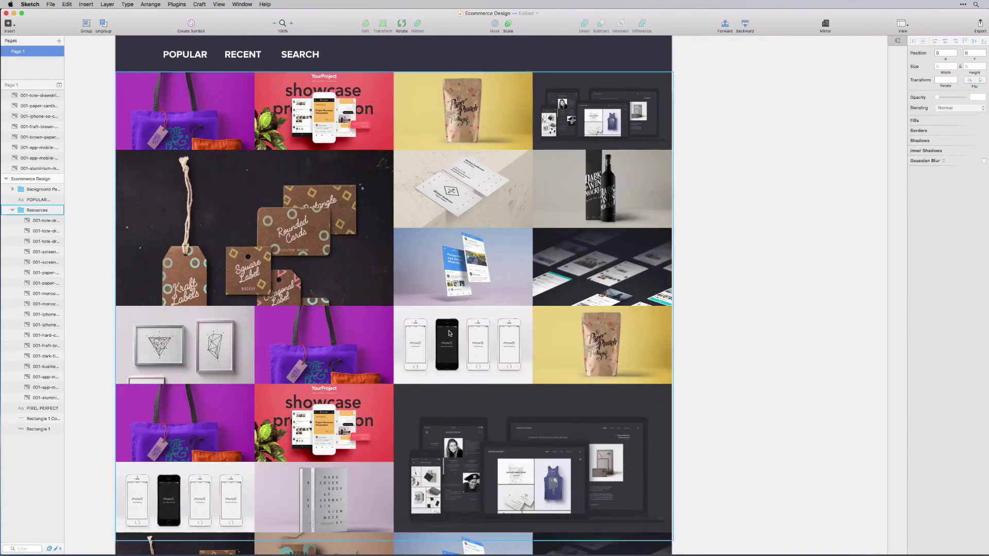
pyautogui.moveTo(449, 333); pyautogui.dragTo(310, 335)
pyautogui.moveTo(310, 340); pyautogui.dragTo(441, 346)
# - Swap that row's purple tote bag with the brown folded card mockup from the row below the large device tile
pyautogui.scroll(-2, 441, 346)
pyautogui.moveTo(325, 531); pyautogui.dragTo(481, 309)
pyautogui.click(404, 308)
pyautogui.moveTo(404, 309); pyautogui.dragTo(407, 311)
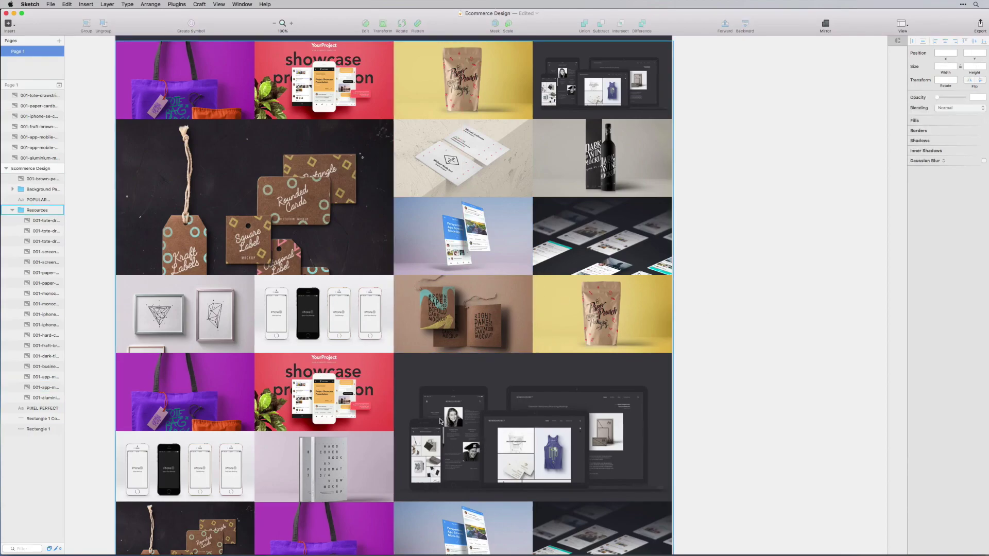
# - Swap the lower red showcase mockup with the dark app screens mockup in the row below the large device tile
pyautogui.scroll(-4, 386, 404)
pyautogui.click(457, 407)
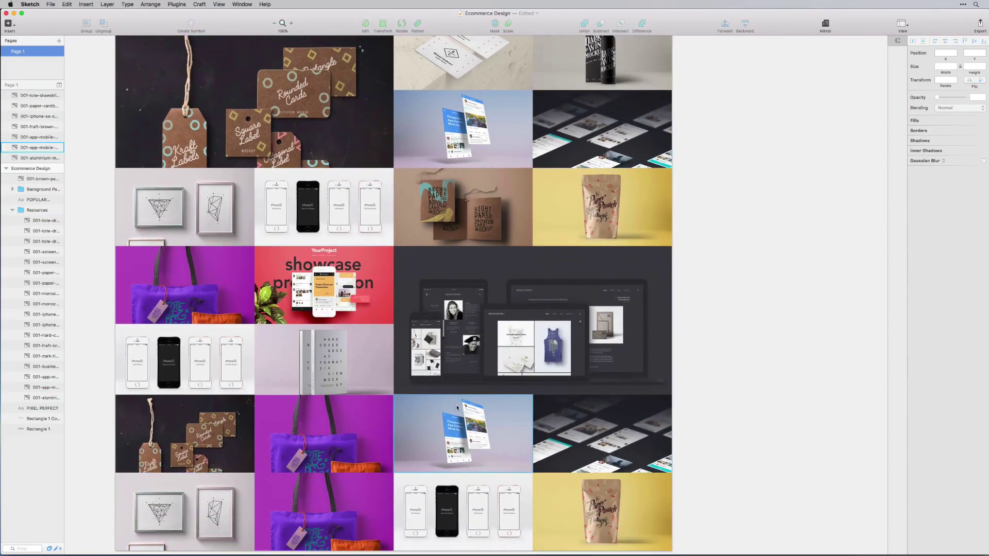
pyautogui.click(517, 418)
pyautogui.moveTo(304, 277)
pyautogui.mouseDown()
pyautogui.moveTo(516, 417)
pyautogui.moveTo(575, 412)
pyautogui.moveTo(306, 268)
pyautogui.moveTo(303, 276)
pyautogui.mouseUp()
# - Move the six loose mockup image layers outside the artboard into the Resources group
pyautogui.scroll(-5, 427, 369)
pyautogui.doubleClick(610, 353)
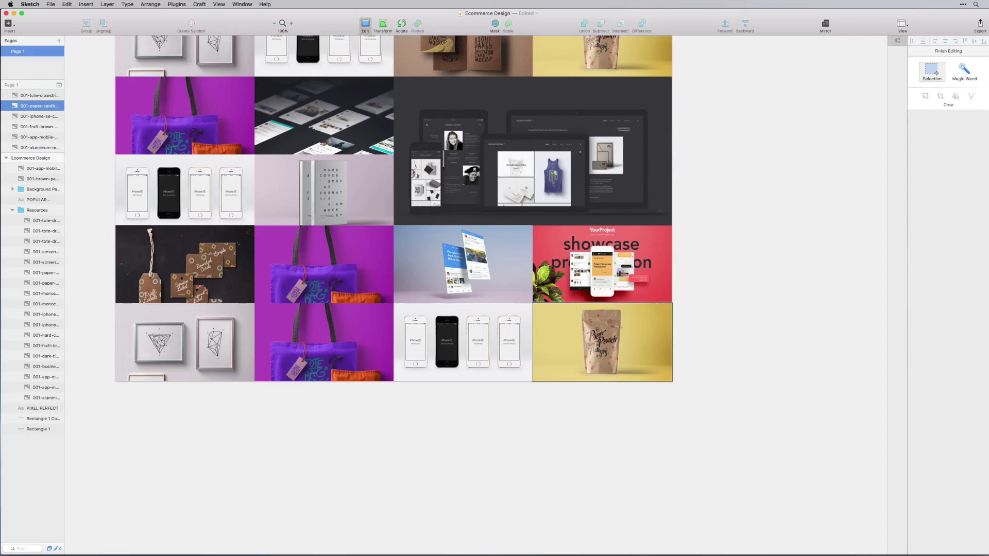
pyautogui.click(712, 369)
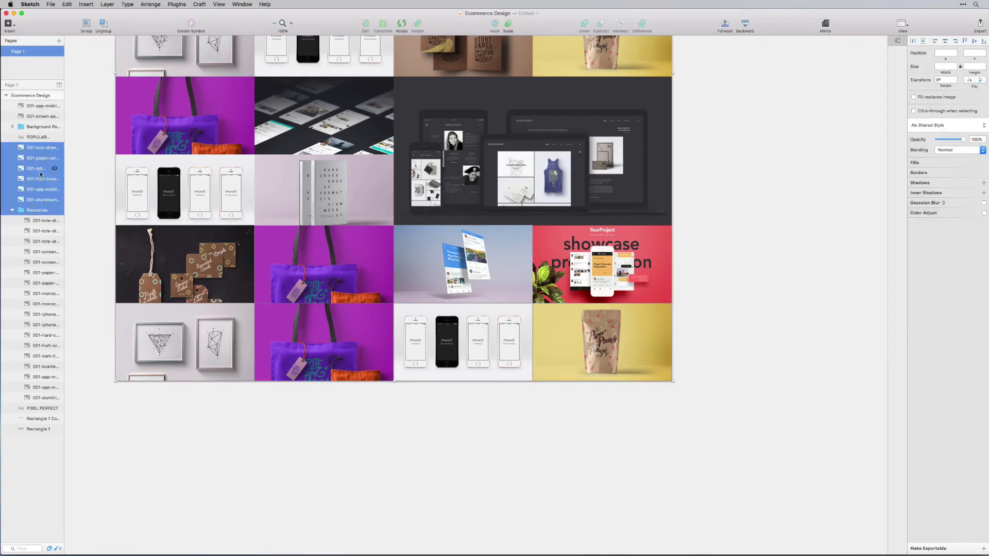
pyautogui.press('super+z')
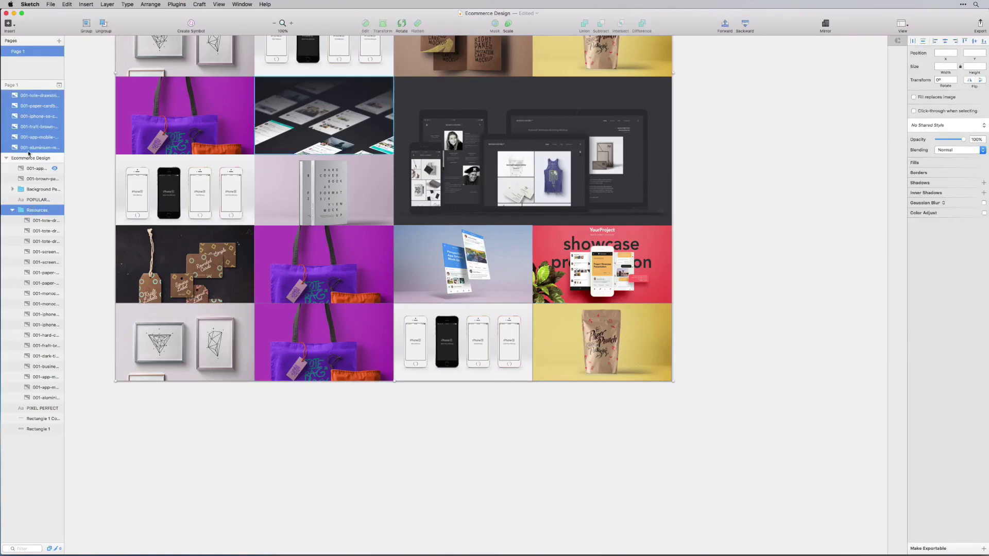
pyautogui.moveTo(27, 145); pyautogui.dragTo(34, 212)
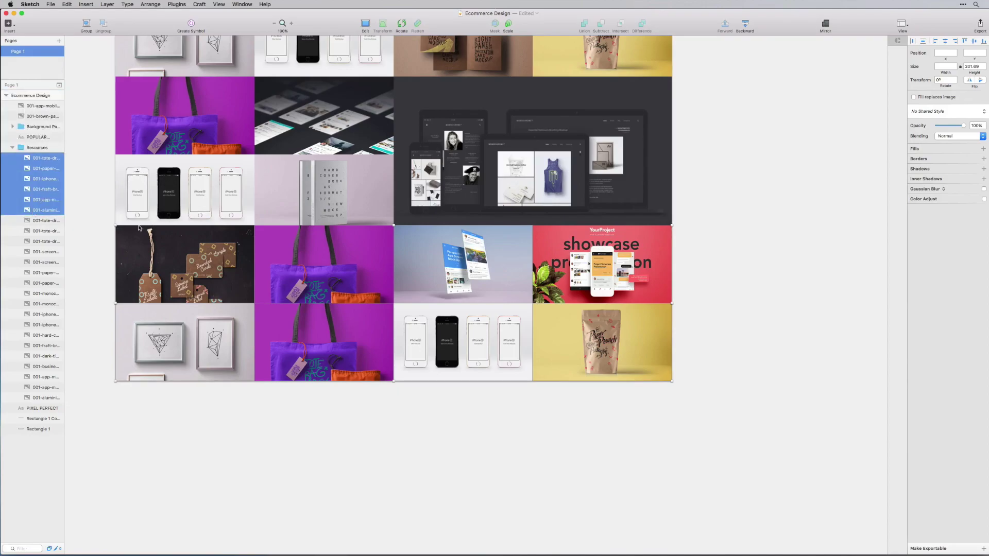
# - Move the last row's paper pouch mockup to the first column and collapse the Resources group
pyautogui.click(494, 419)
pyautogui.moveTo(624, 335); pyautogui.dragTo(187, 323)
pyautogui.click(706, 223)
pyautogui.scroll(5, 722, 350)
pyautogui.hscroll(-1, 721, 350)
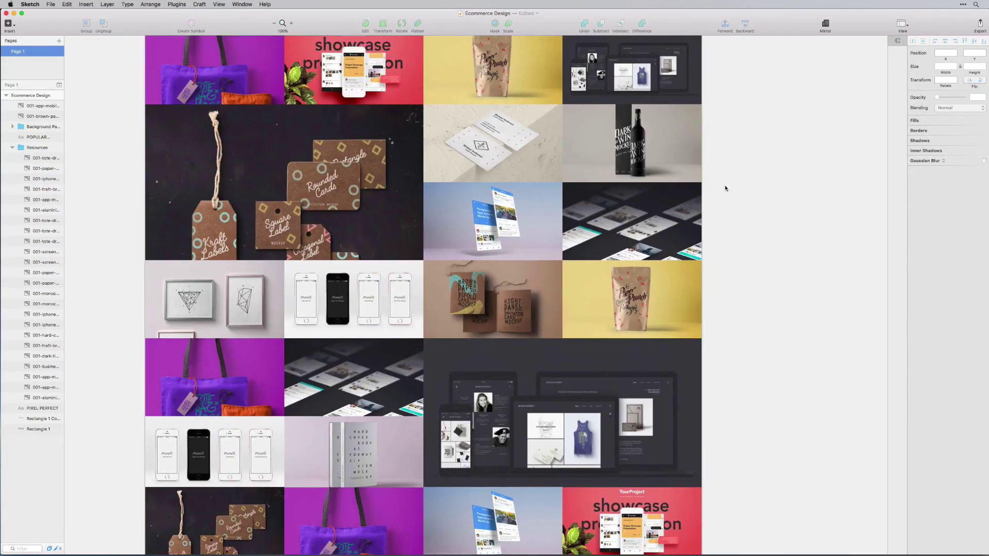
pyautogui.scroll(5, 725, 188)
pyautogui.hscroll(1, 579, 260)
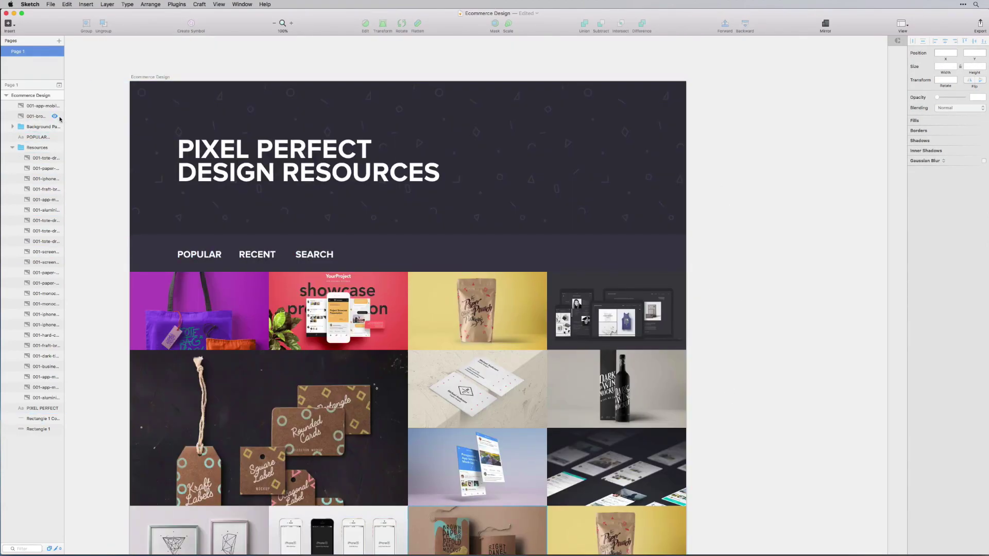
pyautogui.click(13, 148)
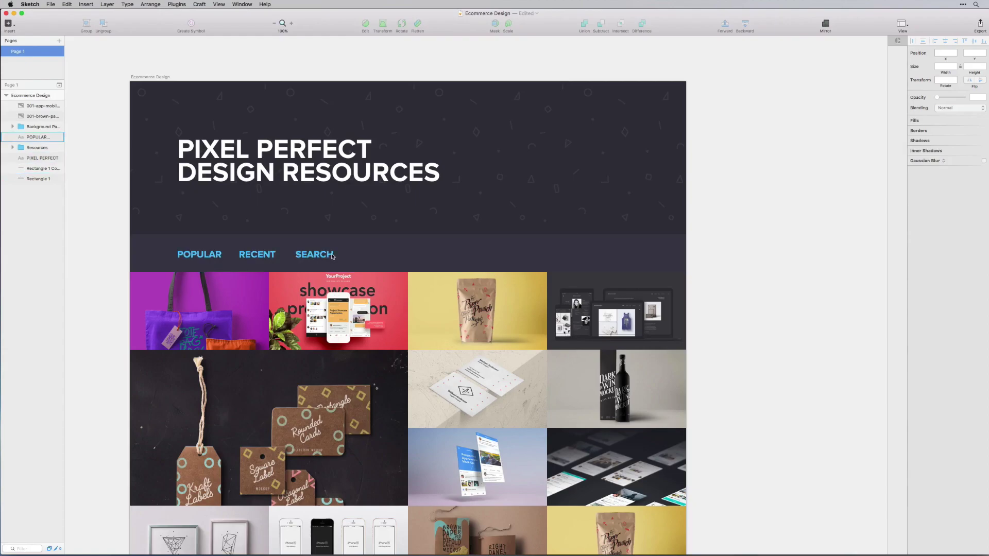
# - Draw a vertical divider line about 72 px long just after the SEARCH text in the navigation strip
pyautogui.click(373, 253)
pyautogui.press('super+plus')
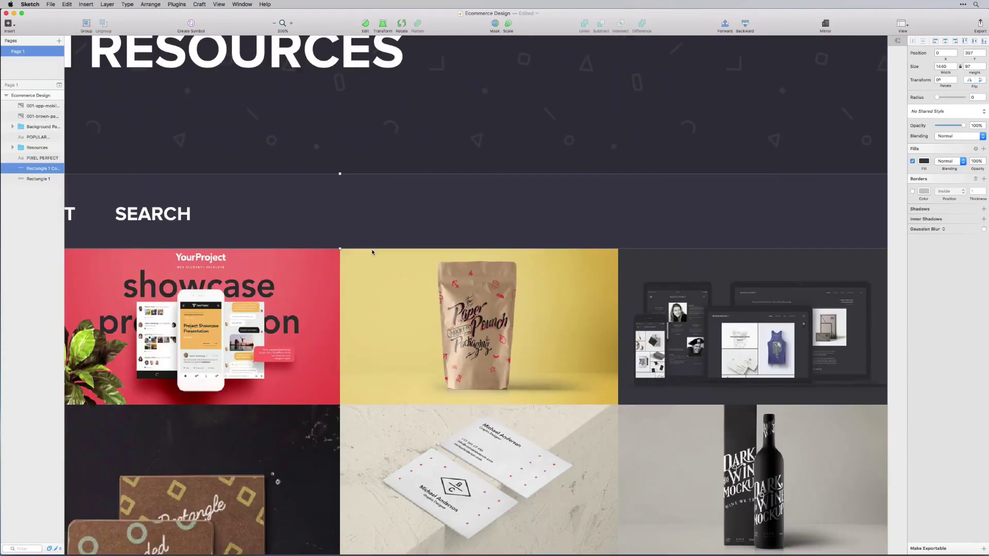
pyautogui.moveTo(248, 230); pyautogui.dragTo(347, 289)
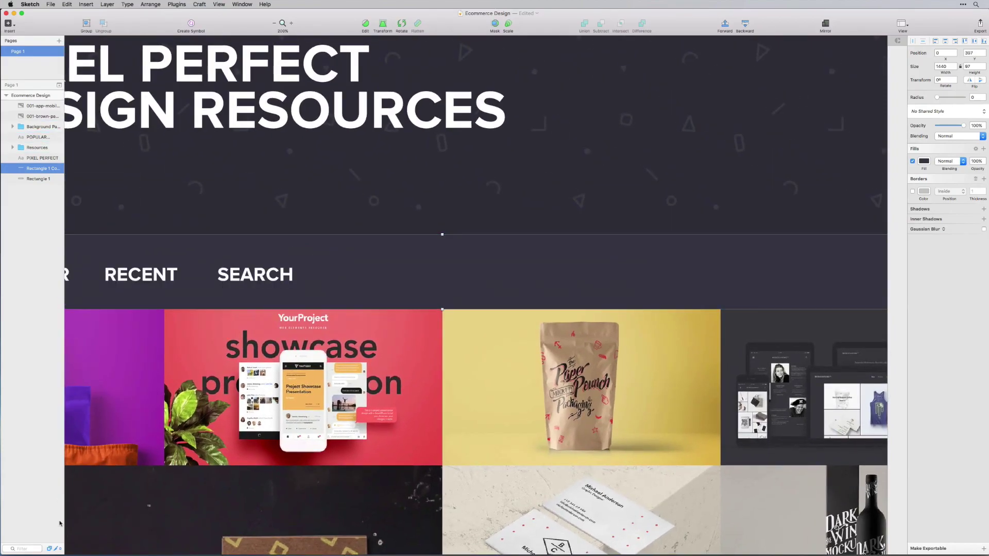
pyautogui.click(9, 24)
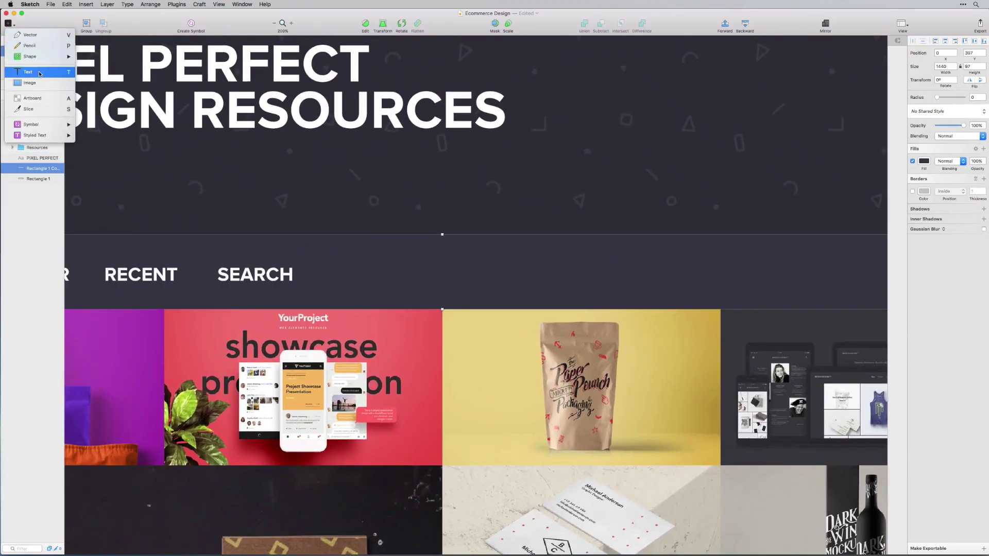
pyautogui.moveTo(38, 56)
pyautogui.click(107, 56)
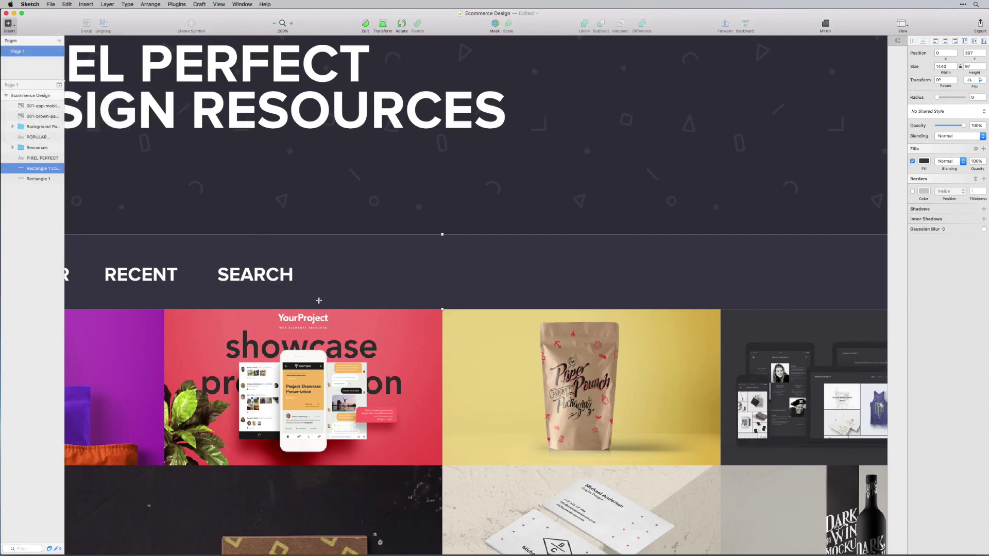
pyautogui.moveTo(320, 300); pyautogui.dragTo(321, 246)
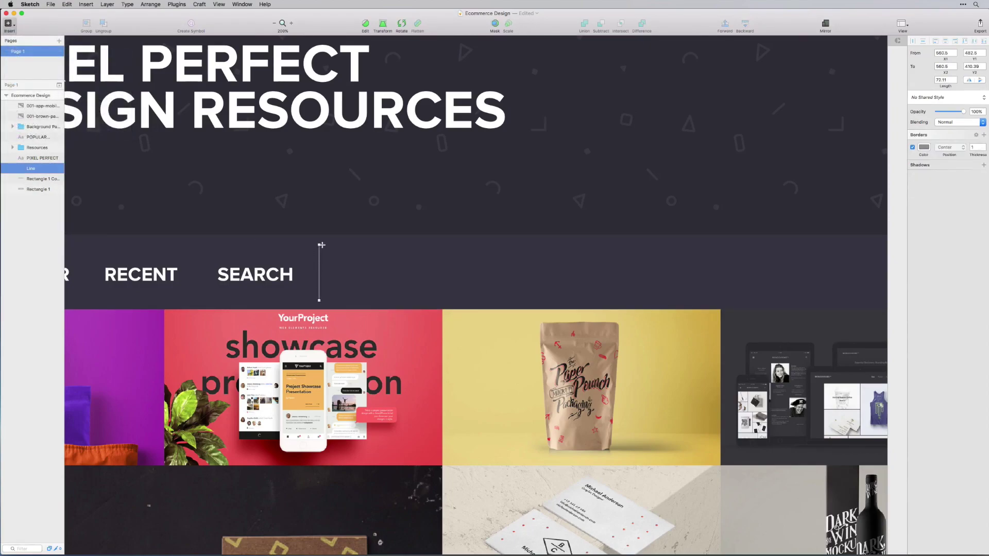
# - Shift the vertical divider line away from the SEARCH text to X 572.5
pyautogui.press('v')
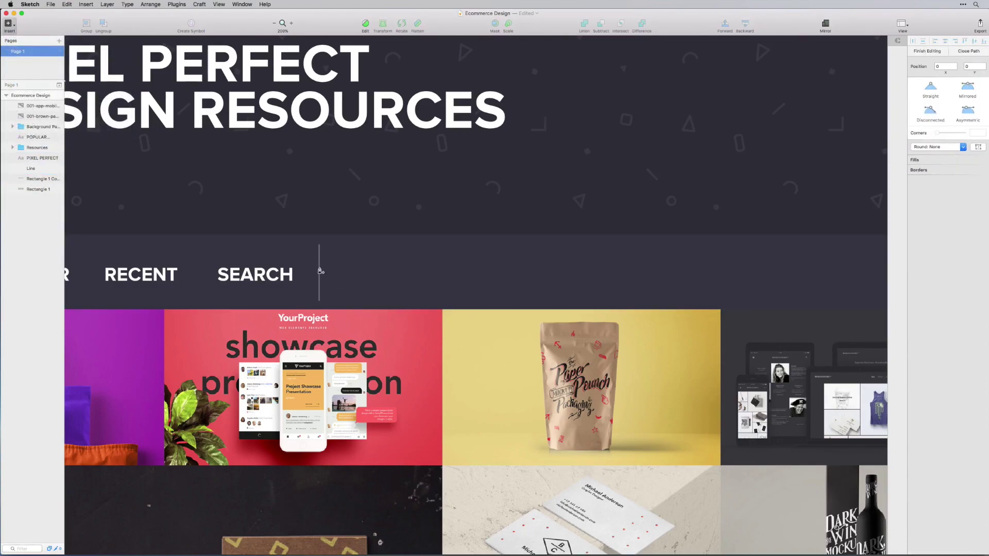
pyautogui.press('Escape')
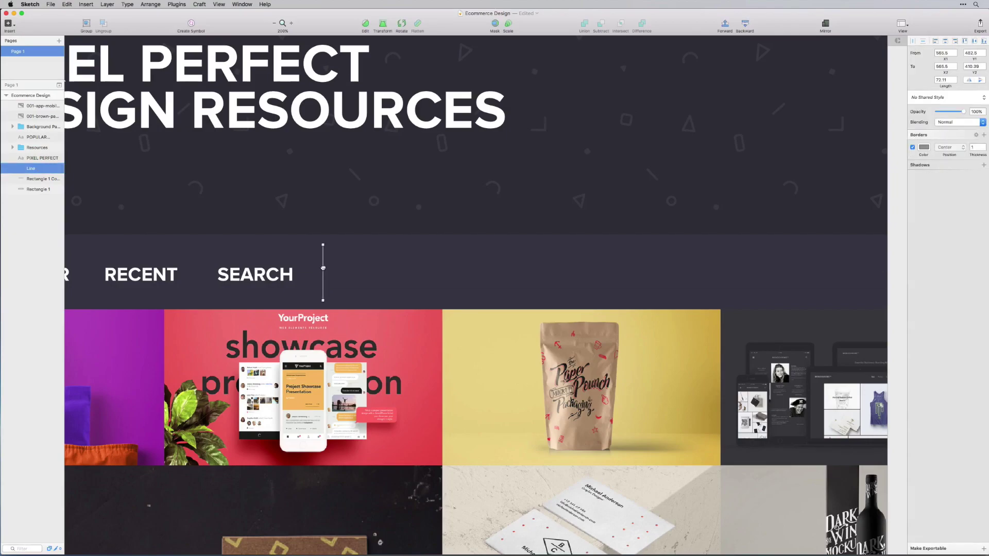
pyautogui.moveTo(323, 268); pyautogui.dragTo(330, 267)
pyautogui.press('super+0')
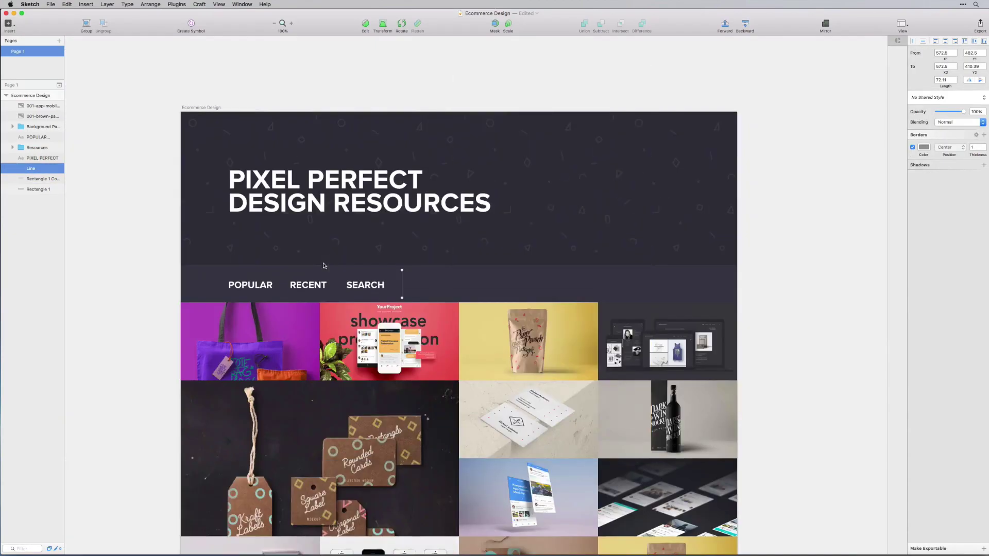
pyautogui.click(769, 302)
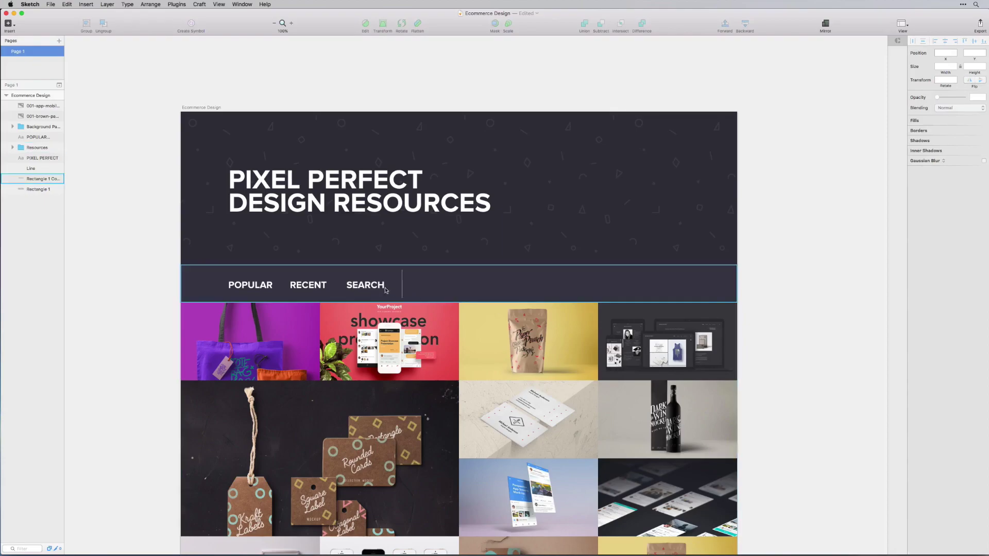
# - Set the vertical divider line's border colour to a turquoise green
pyautogui.click(402, 282)
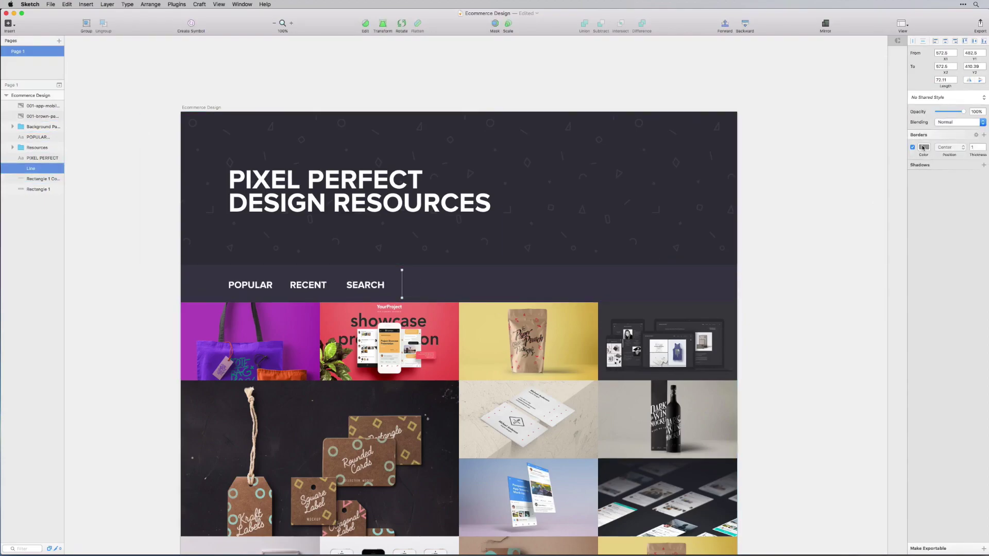
pyautogui.click(922, 148)
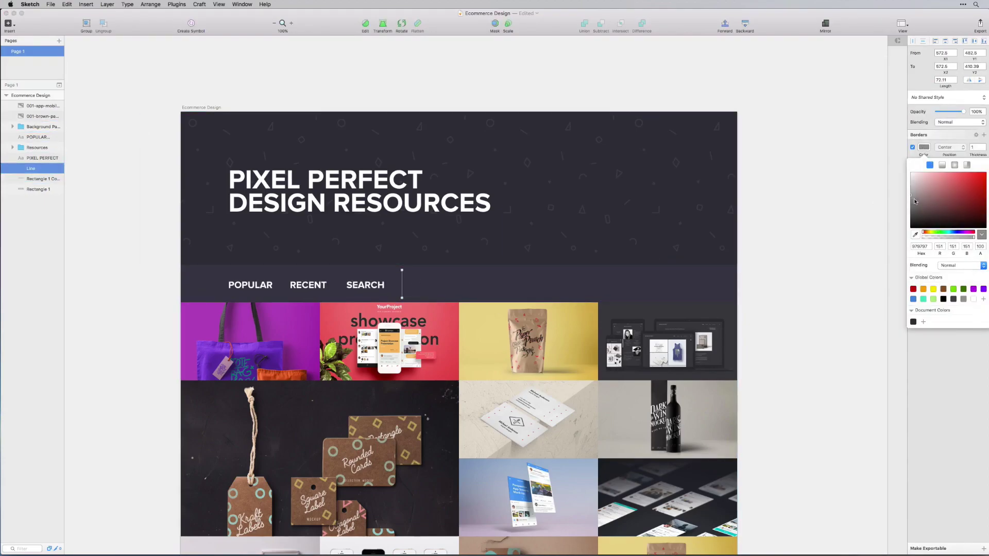
pyautogui.moveTo(915, 201); pyautogui.dragTo(970, 182)
pyautogui.moveTo(928, 233); pyautogui.dragTo(954, 235)
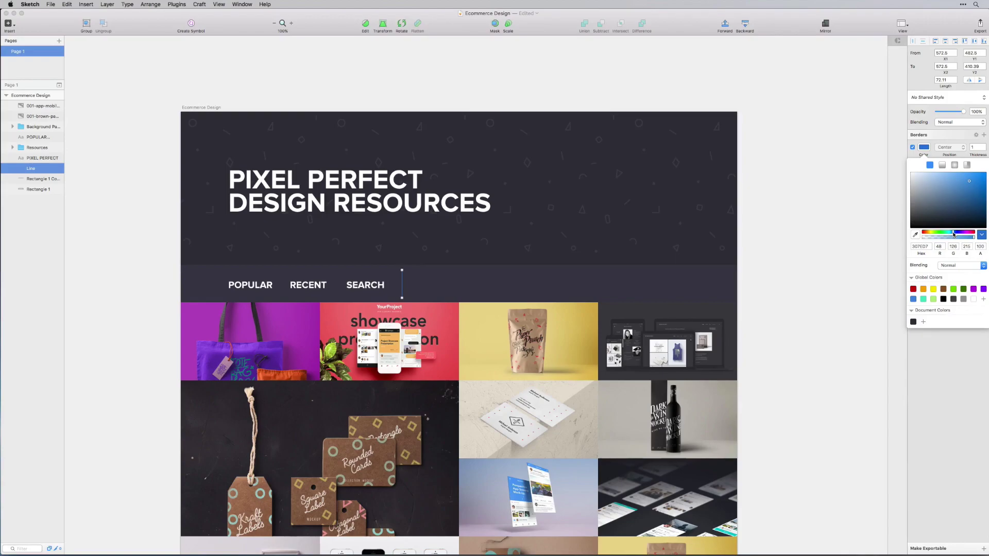
pyautogui.moveTo(953, 235); pyautogui.dragTo(974, 234)
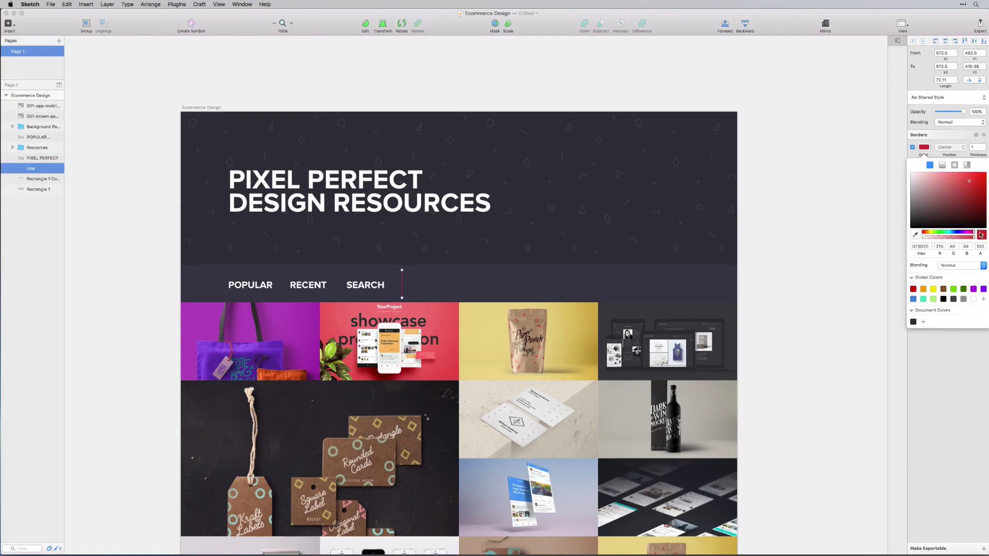
pyautogui.moveTo(978, 235); pyautogui.dragTo(945, 233)
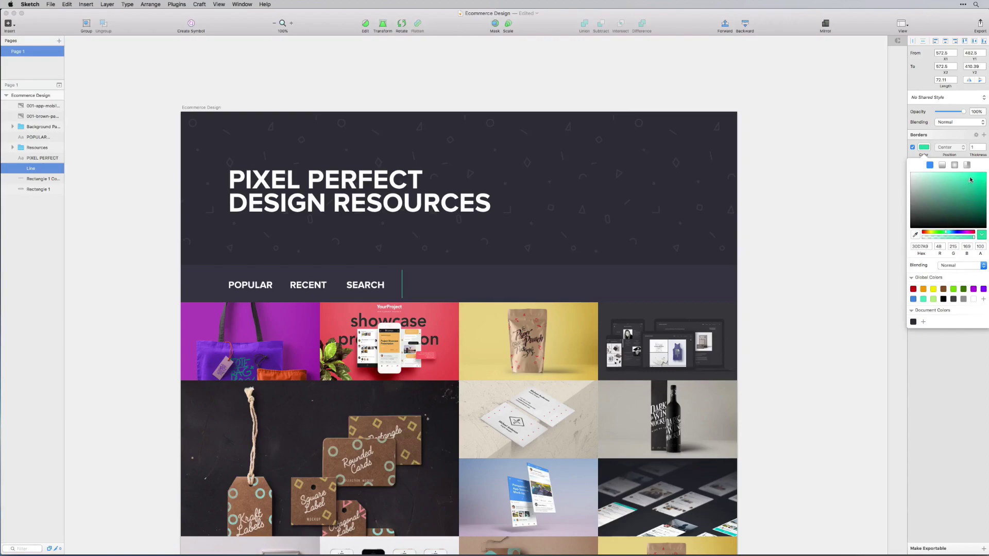
pyautogui.moveTo(969, 181)
pyautogui.mouseDown()
pyautogui.moveTo(953, 180)
pyautogui.moveTo(965, 182)
pyautogui.mouseUp()
pyautogui.click(782, 289)
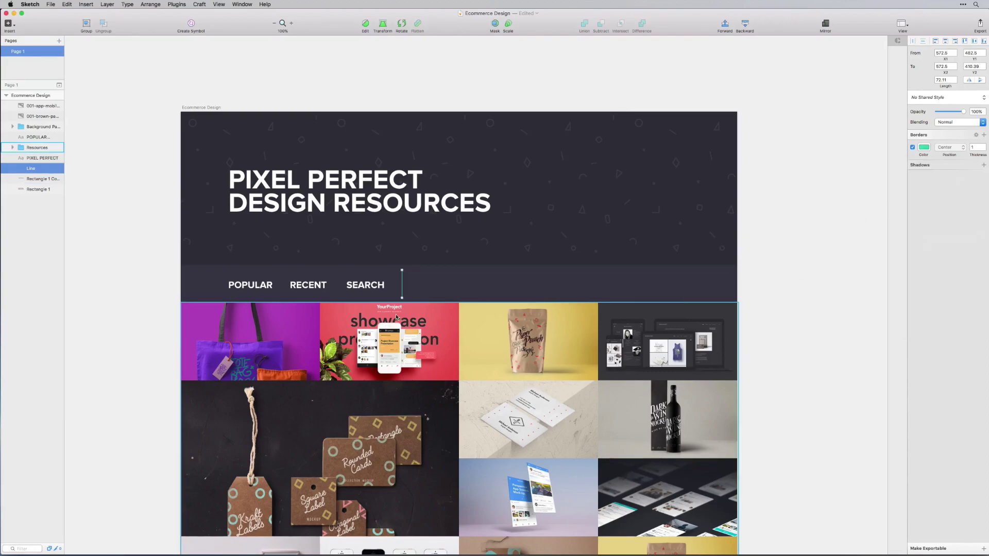
pyautogui.press('super+plus')
pyautogui.press('super+plus')
pyautogui.hscroll(-5, 407, 278)
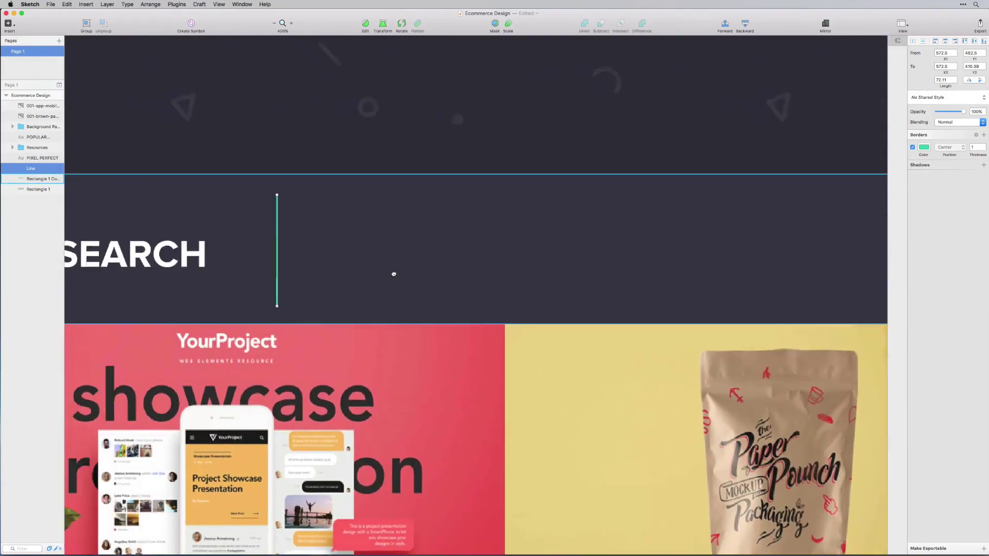
# - Shorten the vertical divider line after SEARCH to 48 px and shift it to X 579.5
pyautogui.moveTo(333, 196); pyautogui.dragTo(316, 235)
pyautogui.press('super+0')
pyautogui.press('Escape')
pyautogui.hscroll(3, 192, 247)
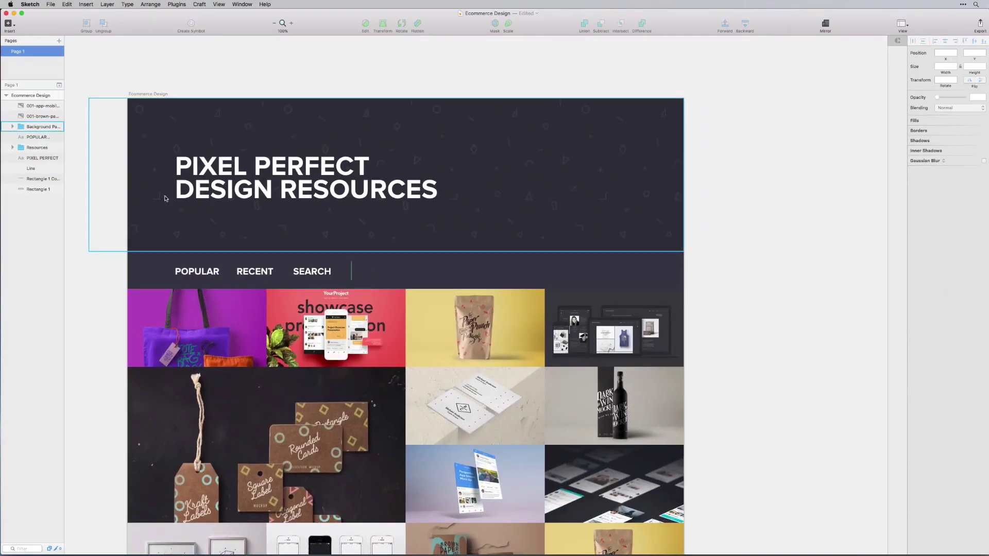
pyautogui.click(7, 24)
pyautogui.click(34, 58)
pyautogui.click(8, 24)
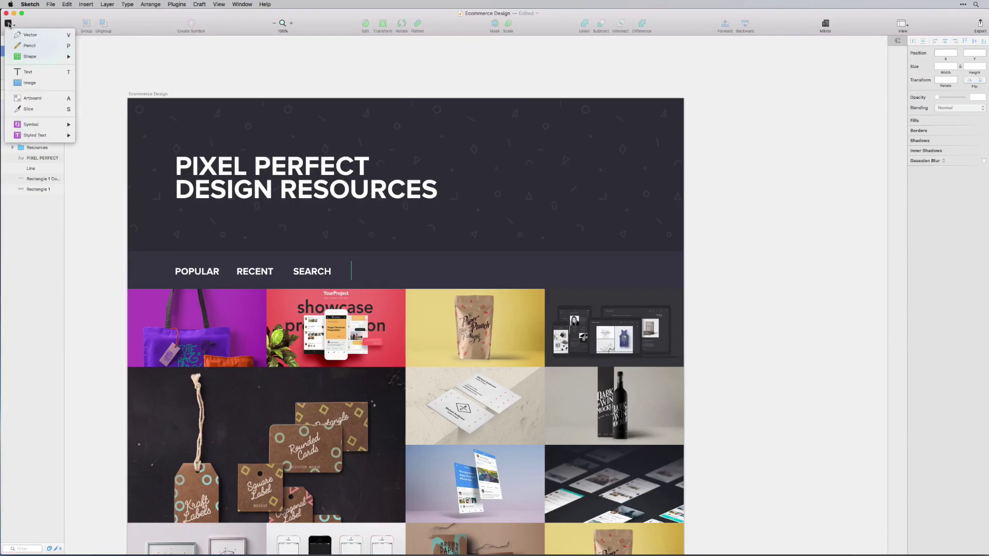
pyautogui.click(116, 78)
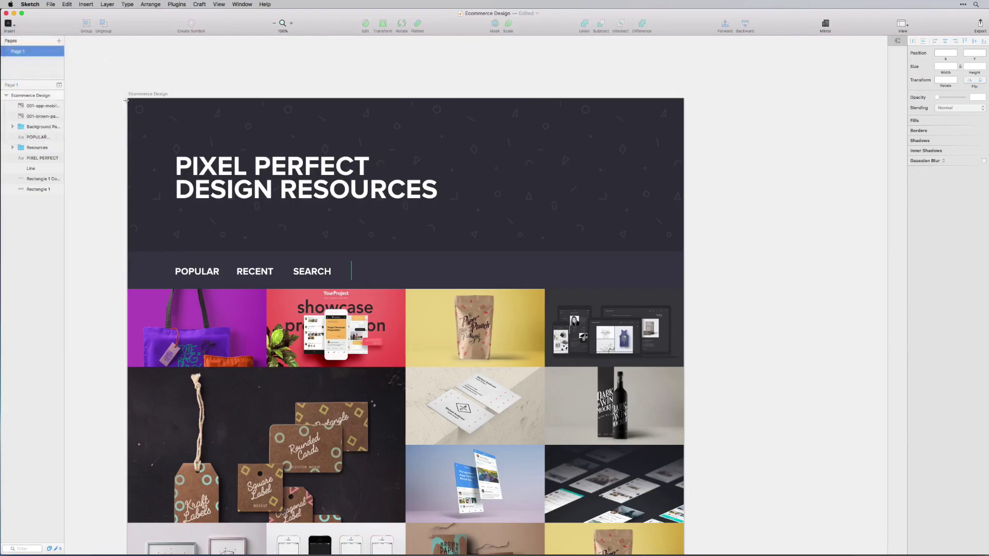
pyautogui.moveTo(128, 97)
pyautogui.mouseDown()
pyautogui.moveTo(685, 101)
pyautogui.moveTo(121, 114)
pyautogui.mouseUp()
pyautogui.press('r')
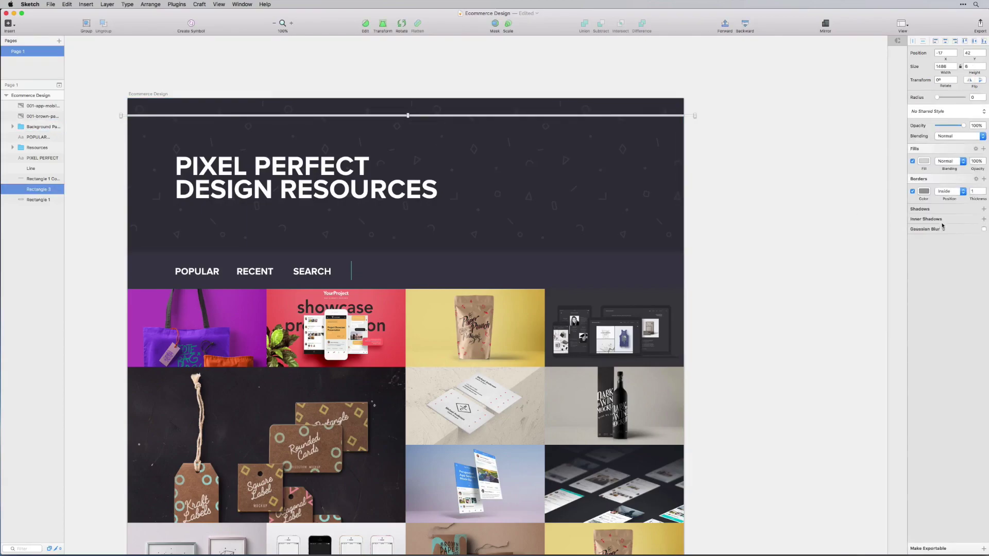
pyautogui.click(913, 192)
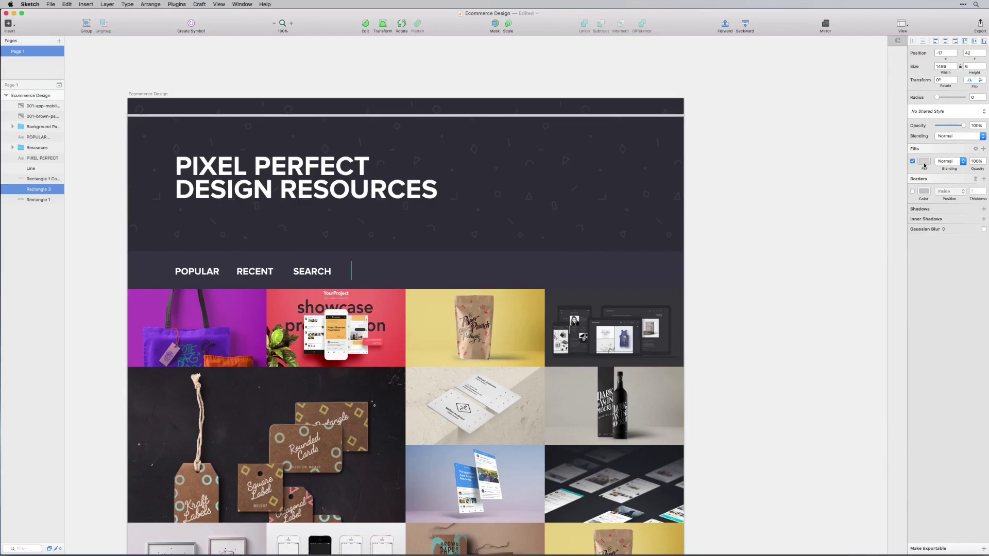
pyautogui.click(924, 163)
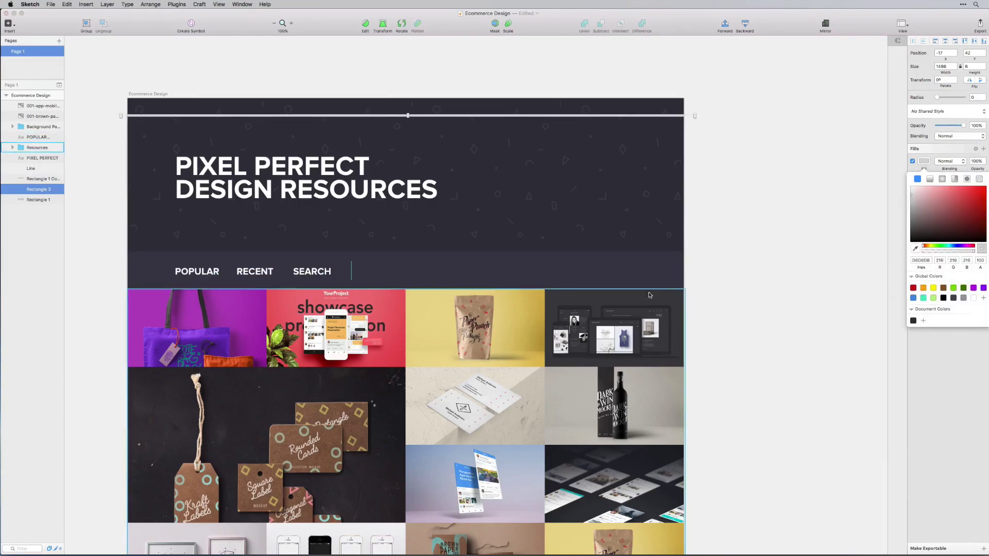
pyautogui.press('super+z')
pyautogui.press('super+z')
# - Add the vertical divider line's turquoise green border colour to the document colours
pyautogui.click(351, 272)
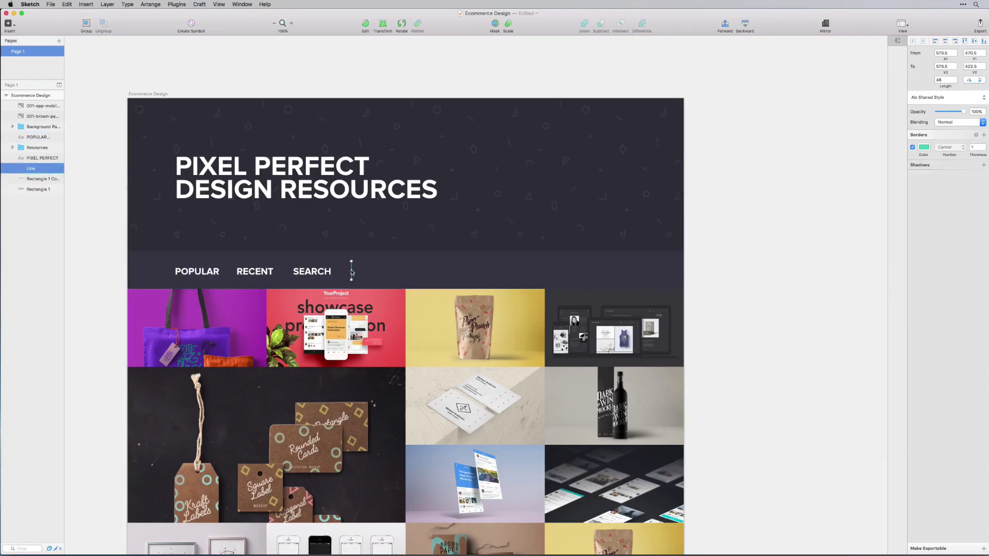
pyautogui.click(924, 148)
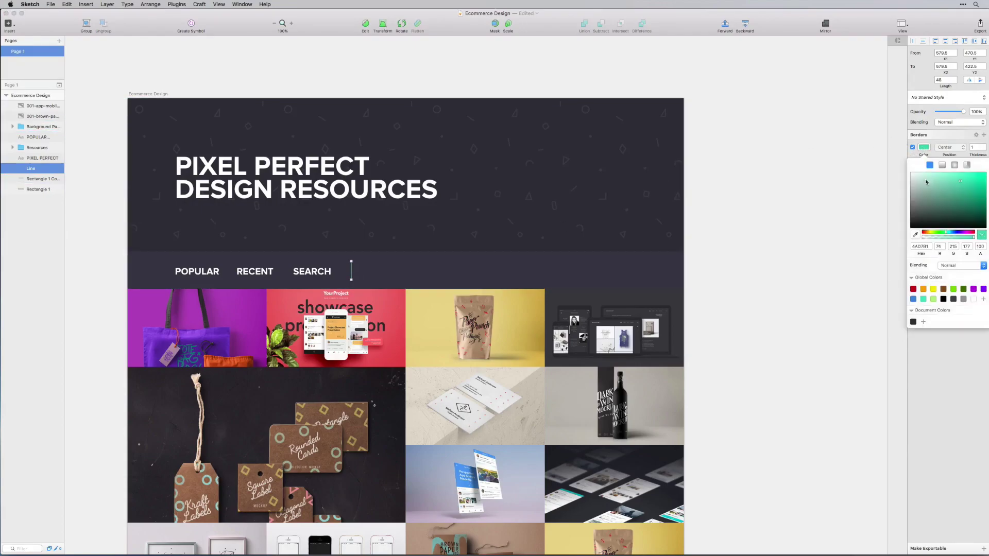
pyautogui.click(791, 297)
# - Duplicate the navigation strip's background rectangle and reduce the copy's height to 18.5 px from its upper edge
pyautogui.click(400, 259)
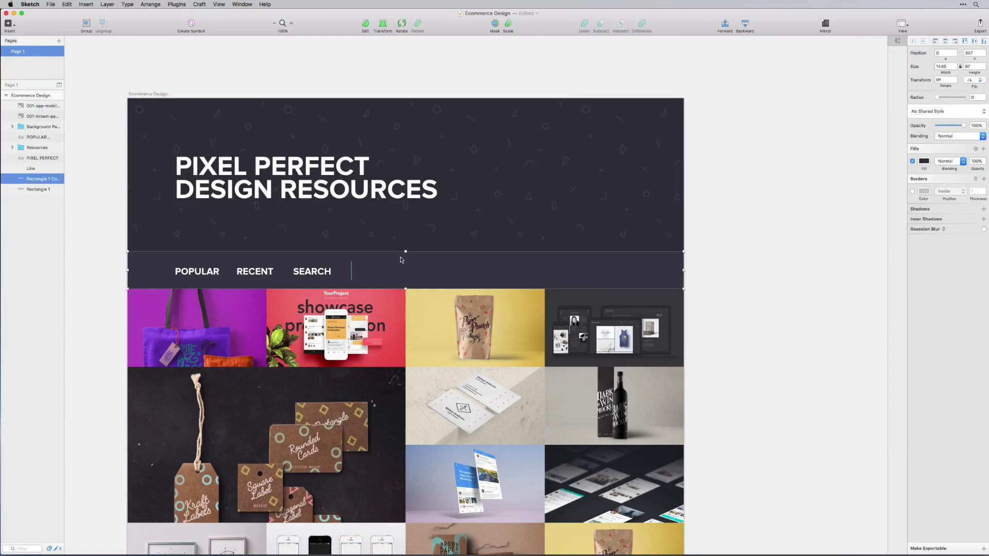
pyautogui.press('super+d')
pyautogui.moveTo(404, 252); pyautogui.dragTo(406, 283)
# - Fill the thin strip copy with the turquoise document colour and move it to the artboard's upper edge as an accent bar
pyautogui.click(924, 161)
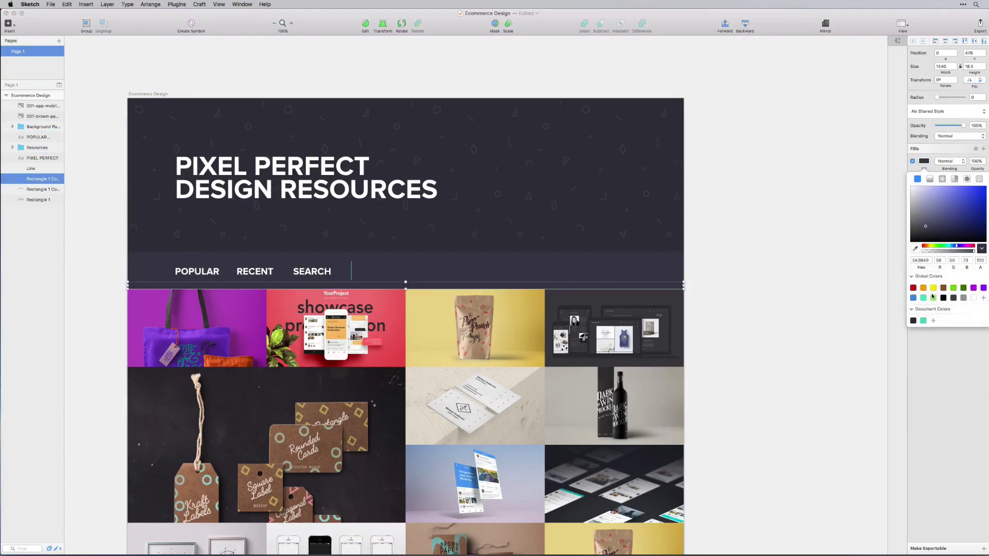
pyautogui.click(923, 321)
pyautogui.click(762, 289)
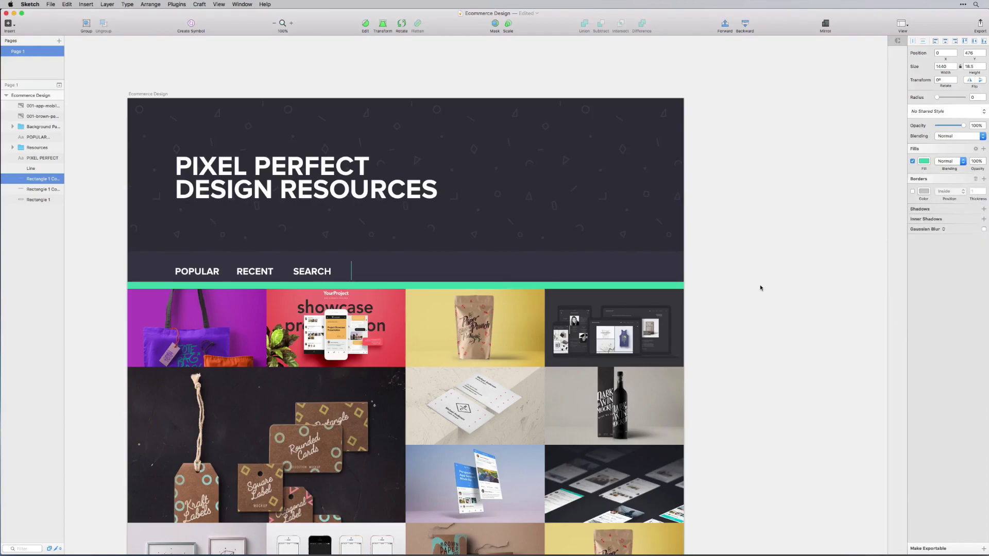
pyautogui.moveTo(504, 286); pyautogui.dragTo(405, 100)
pyautogui.click(399, 91)
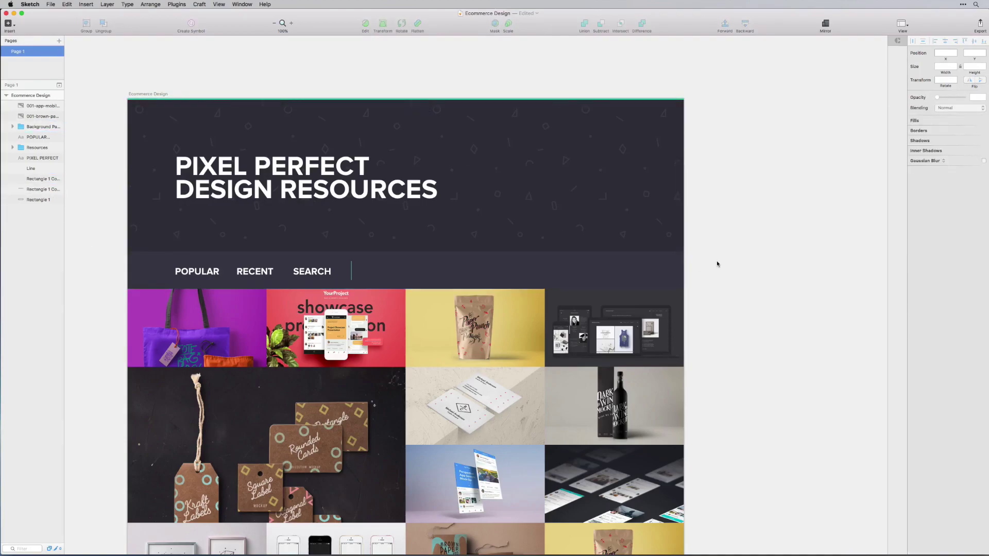
# - Duplicate the POPULAR, RECENT, SEARCH navigation text and place the copy after the divider line at X 616
pyautogui.hscroll(1, 717, 264)
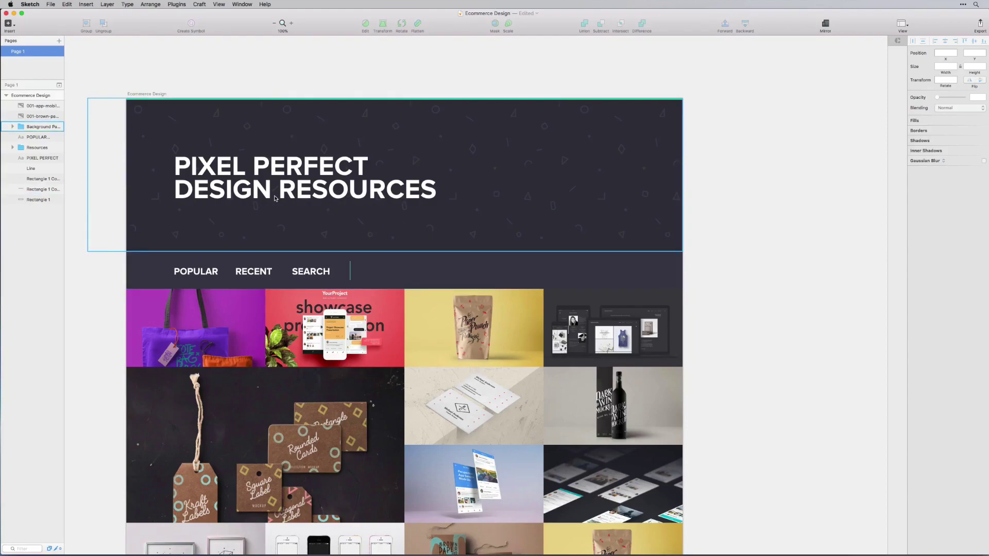
pyautogui.press('super+plus')
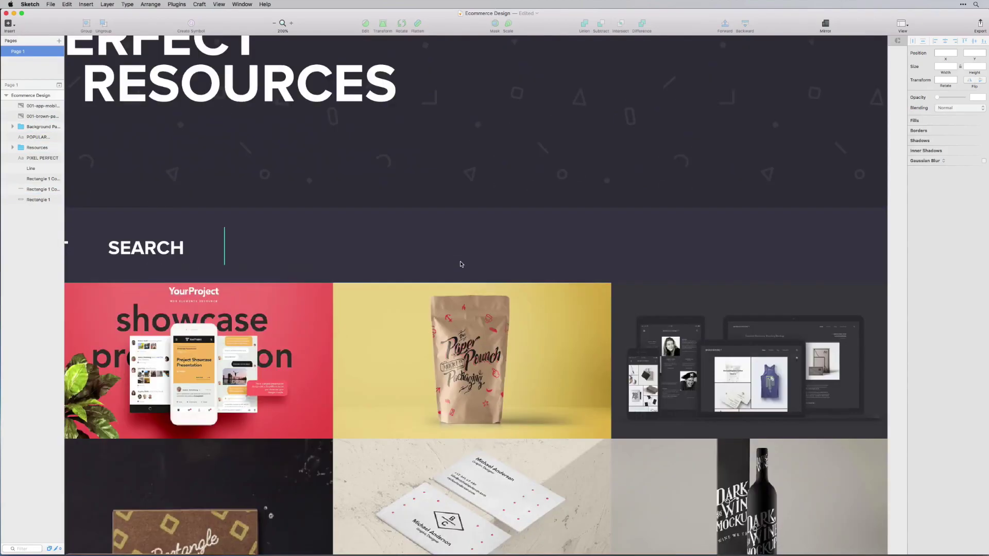
pyautogui.click(127, 249)
pyautogui.keyDown('alt'); pyautogui.moveTo(128, 249); pyautogui.dragTo(507, 250); pyautogui.keyUp('alt')
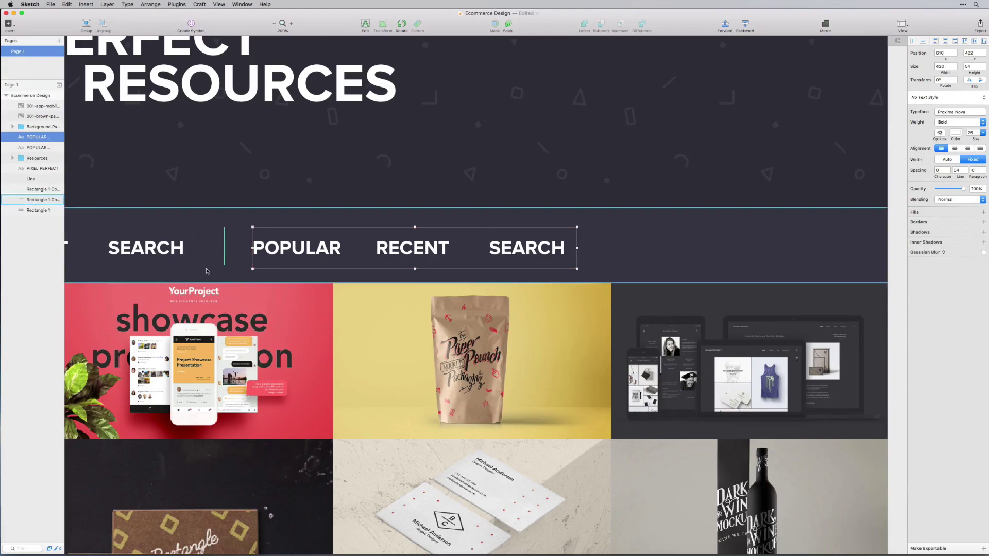
# - Replace the copied navigation text with "iPhone 6+ template"
pyautogui.doubleClick(395, 251)
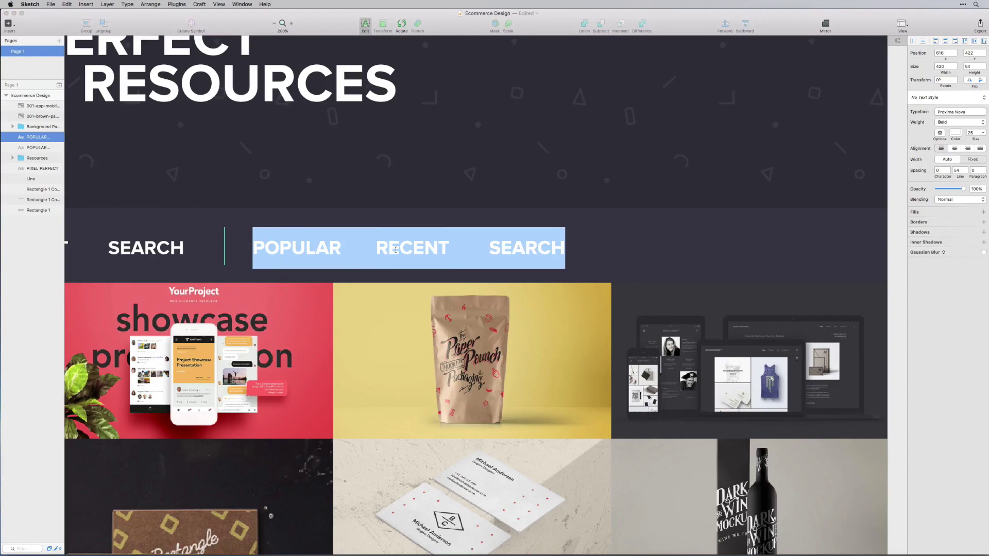
pyautogui.write('iPon')
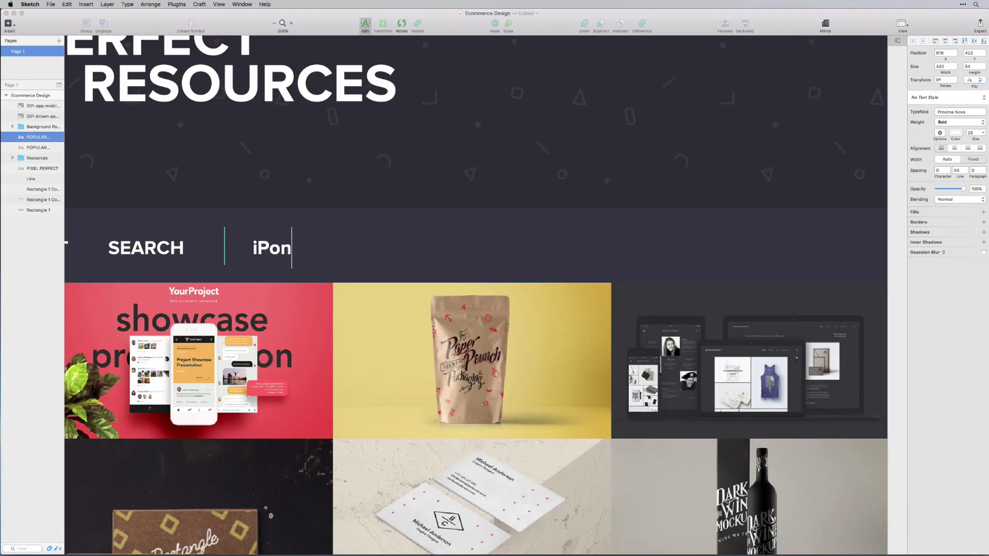
pyautogui.press('BackSpace')
pyautogui.press('BackSpace')
pyautogui.write('hone 6+')
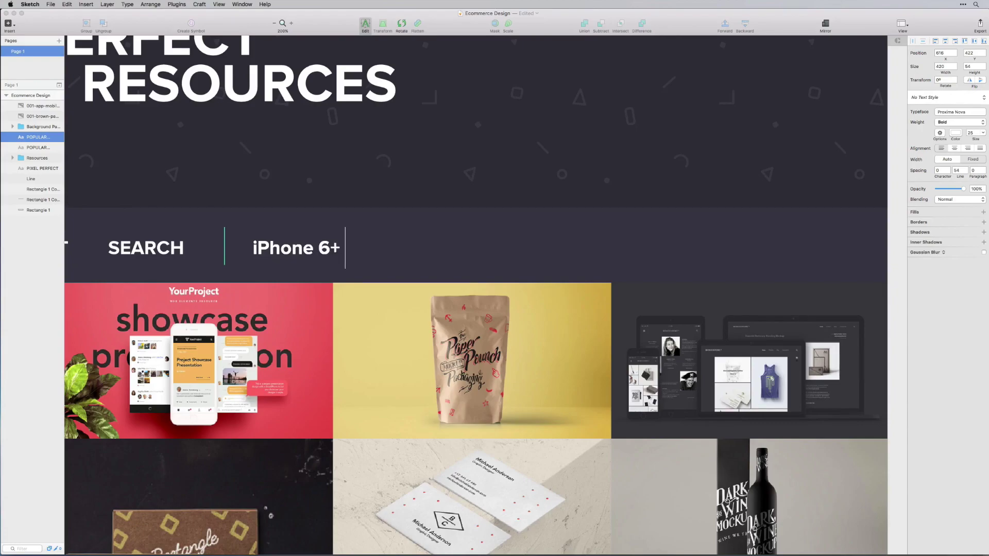
pyautogui.write(' template')
# - Set the "iPhone 6+ template" text to Regular Italic weight and lower its opacity to 18%
pyautogui.press('super+a')
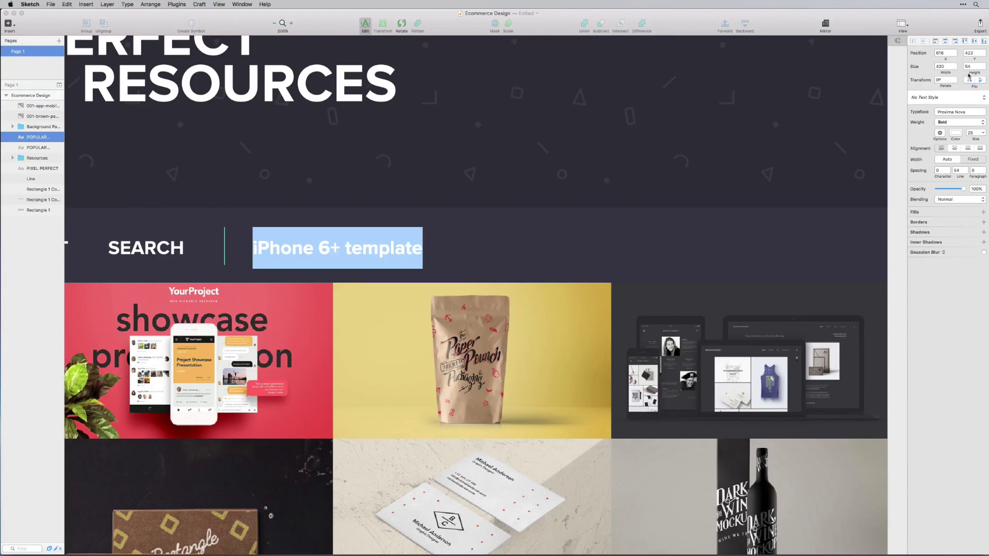
pyautogui.click(954, 122)
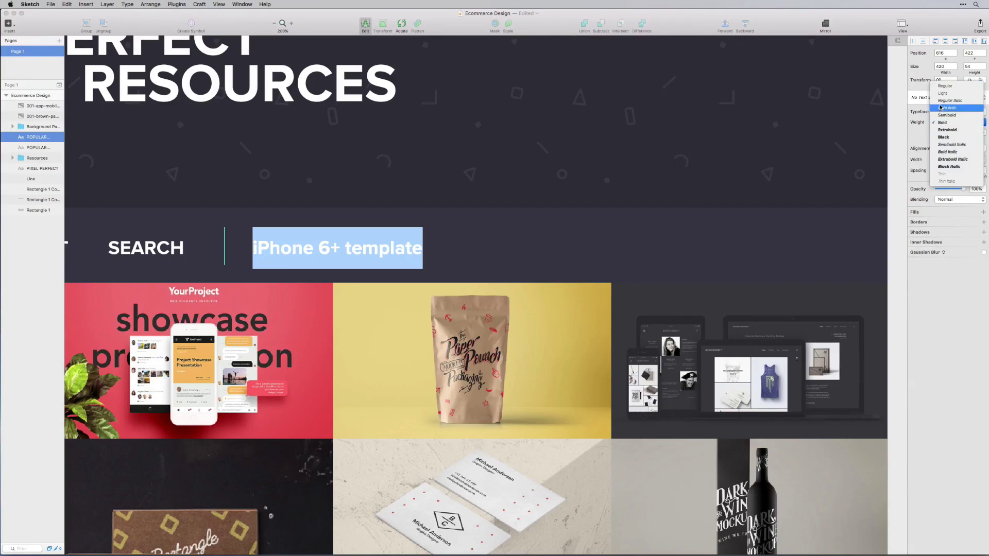
pyautogui.click(943, 101)
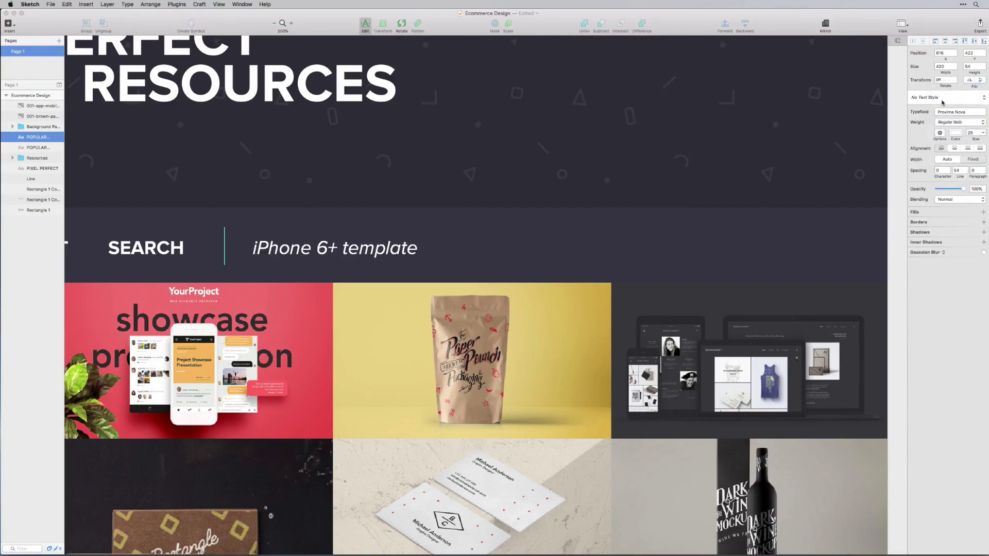
pyautogui.click(956, 133)
pyautogui.click(915, 130)
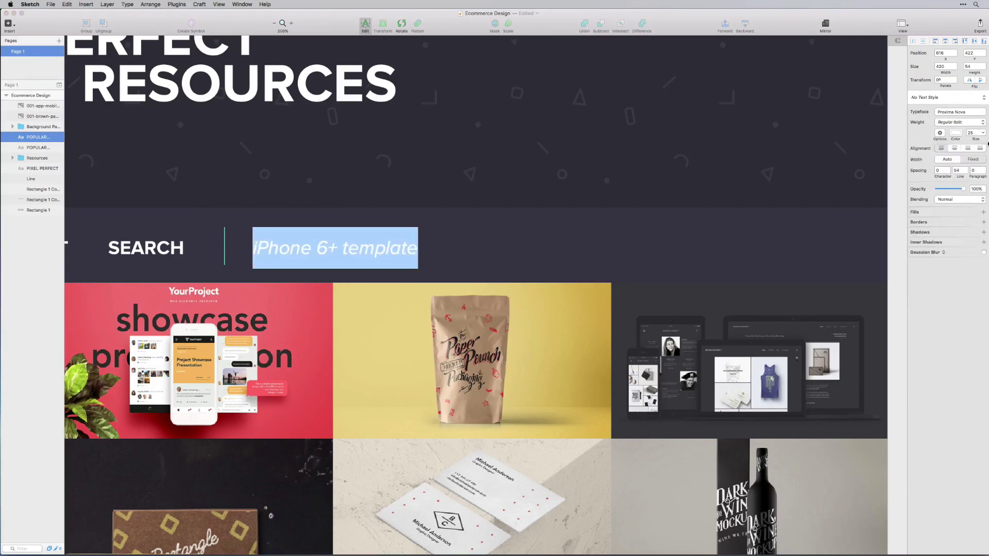
pyautogui.moveTo(964, 189); pyautogui.dragTo(942, 190)
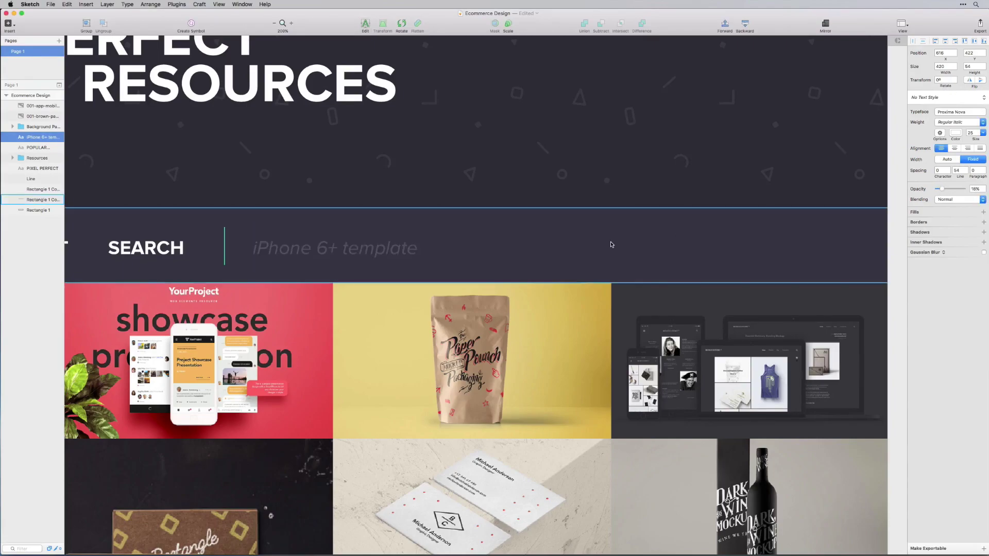
pyautogui.press('Escape')
pyautogui.press('super+0')
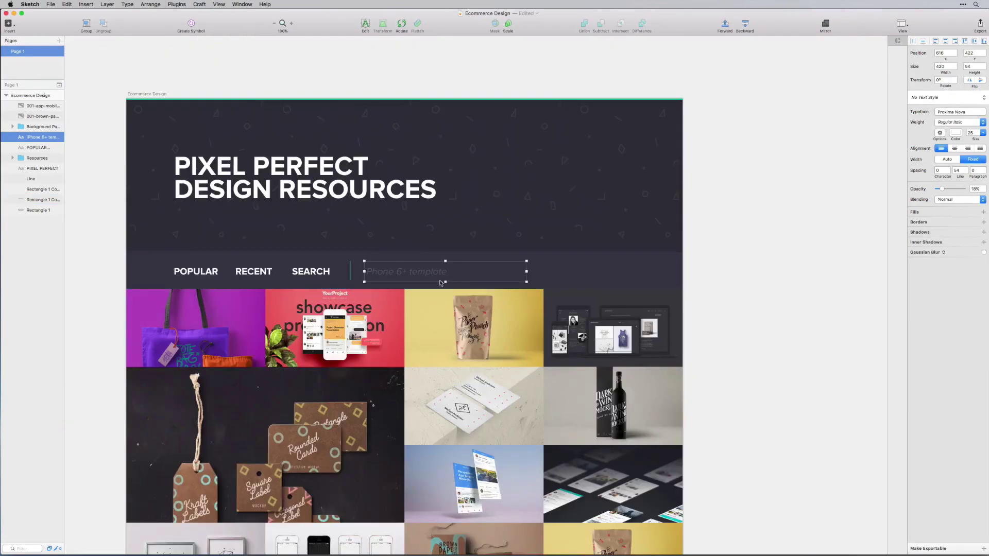
# - Nudge the "iPhone 6+ template" placeholder text slightly further away from the divider line
pyautogui.click(701, 292)
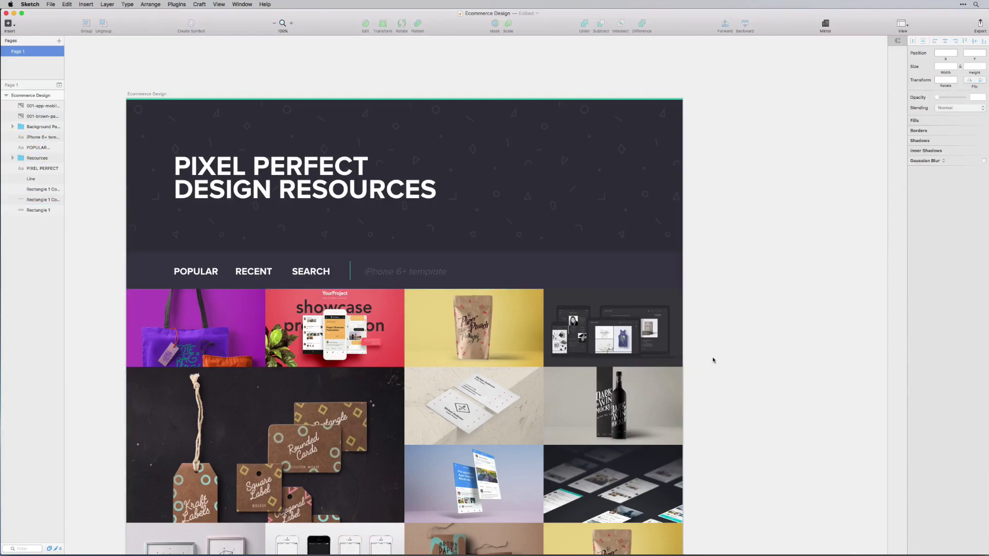
pyautogui.scroll(-2, 721, 345)
pyautogui.click(439, 242)
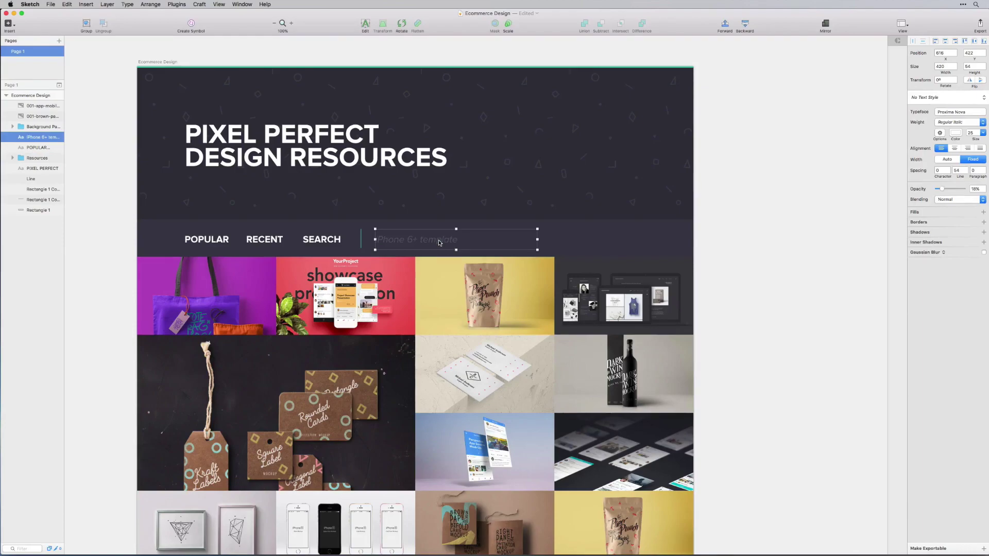
pyautogui.moveTo(441, 241); pyautogui.dragTo(443, 241)
pyautogui.click(727, 251)
# - Move the large kraft labels mockup's layer to the top of the Resources group
pyautogui.scroll(1, 726, 251)
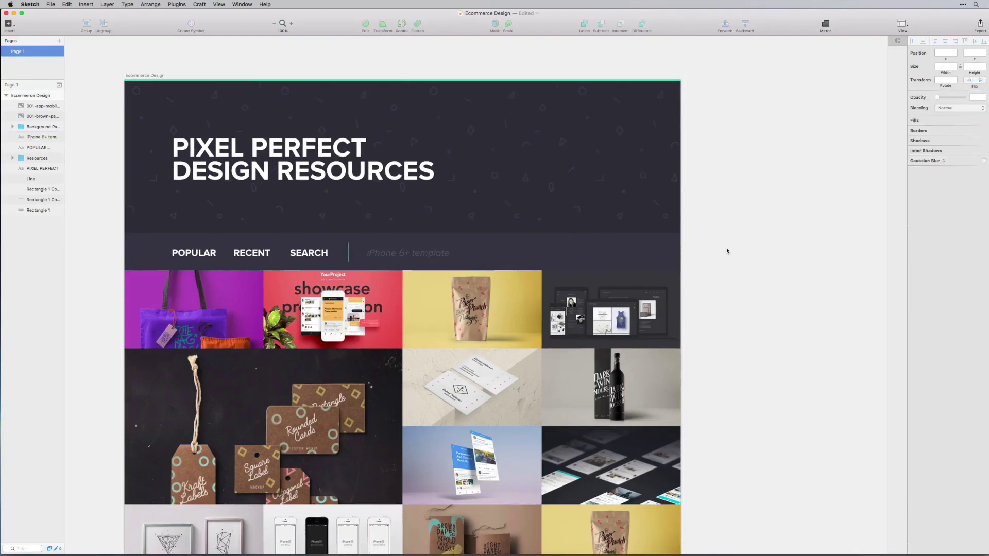
pyautogui.scroll(1, 727, 251)
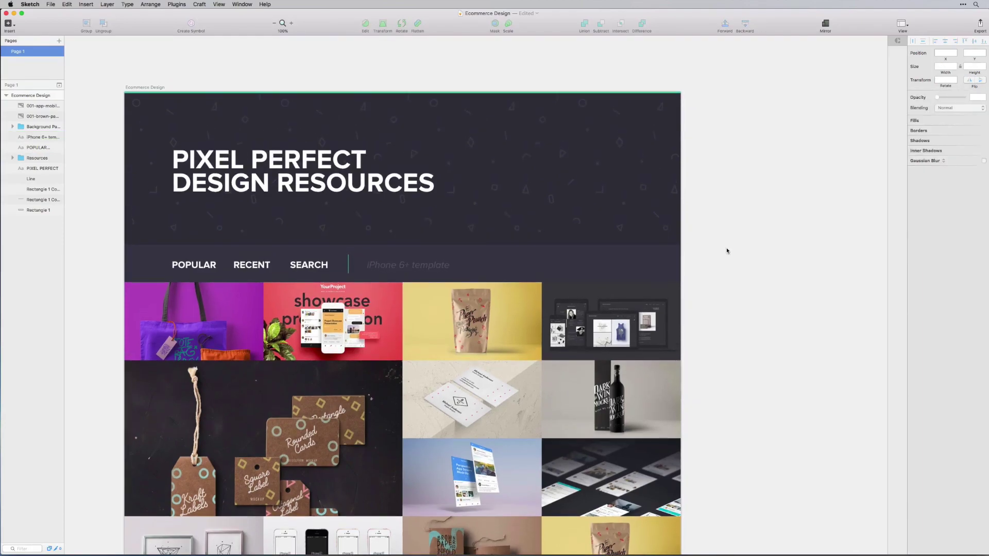
pyautogui.scroll(-20, 727, 251)
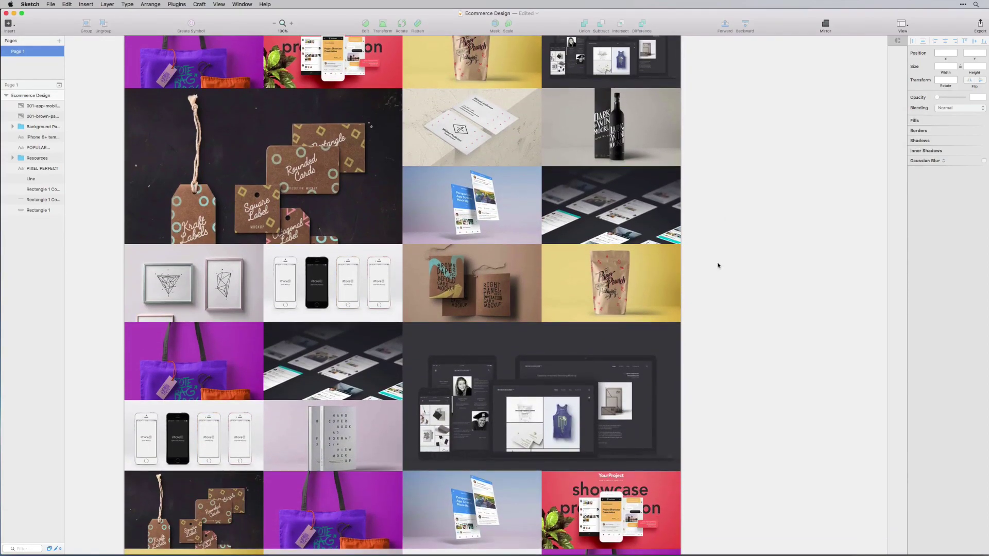
pyautogui.scroll(7, 719, 265)
pyautogui.scroll(10, 718, 263)
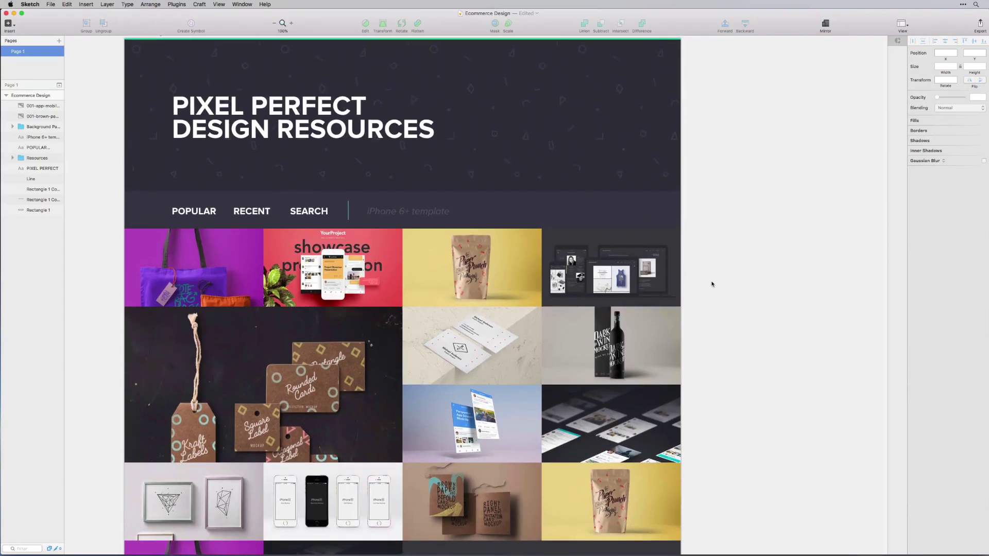
pyautogui.click(356, 369)
pyautogui.doubleClick(344, 330)
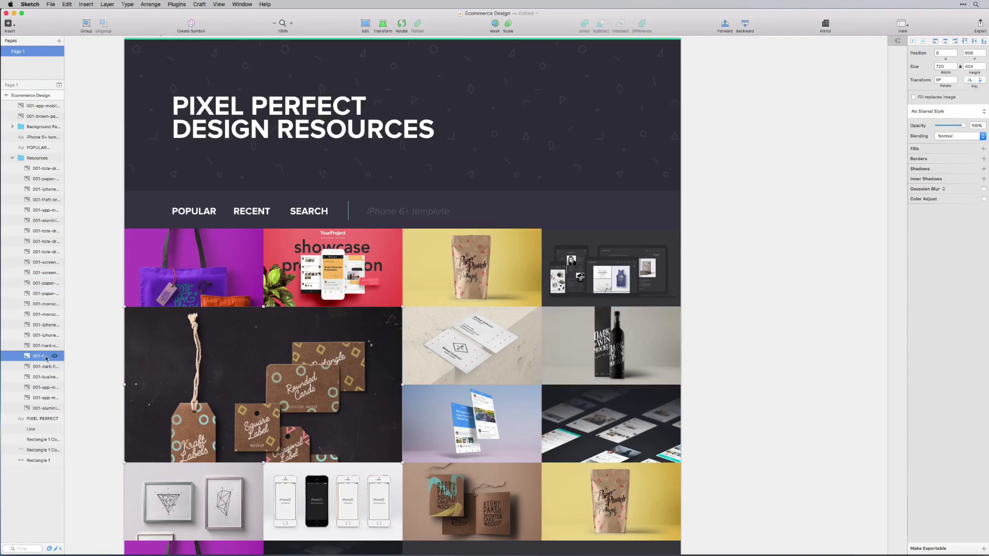
pyautogui.moveTo(44, 357); pyautogui.dragTo(41, 165)
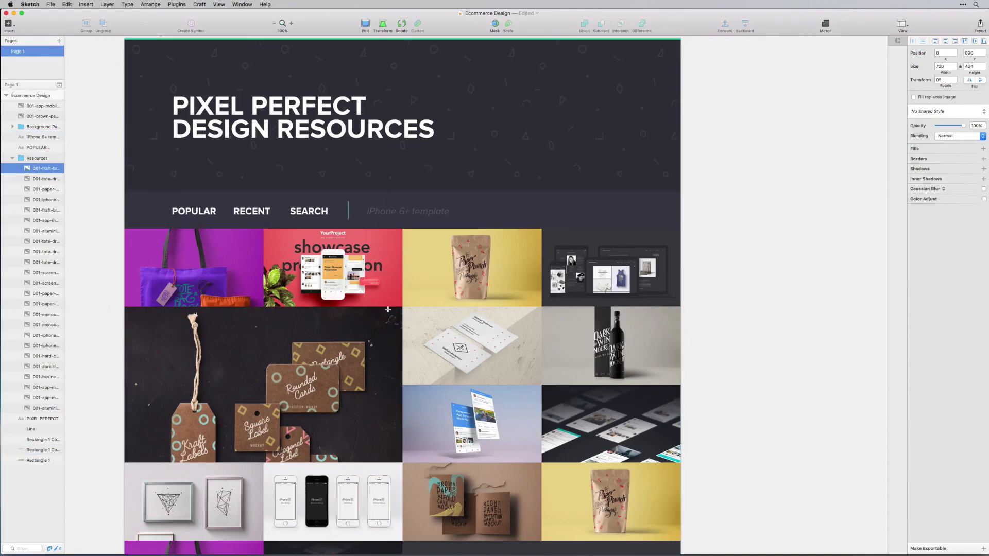
# - Draw a 720 by 404 px rectangle exactly covering the large kraft labels mockup and remove its border
pyautogui.moveTo(401, 307); pyautogui.dragTo(319, 356)
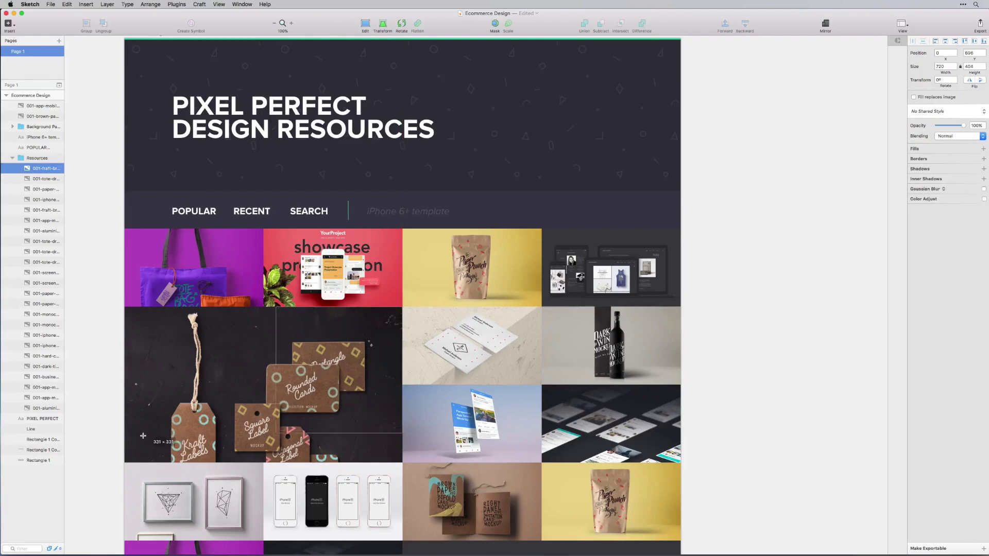
pyautogui.moveTo(124, 463)
pyautogui.mouseDown()
pyautogui.moveTo(110, 462)
pyautogui.moveTo(124, 462)
pyautogui.mouseUp()
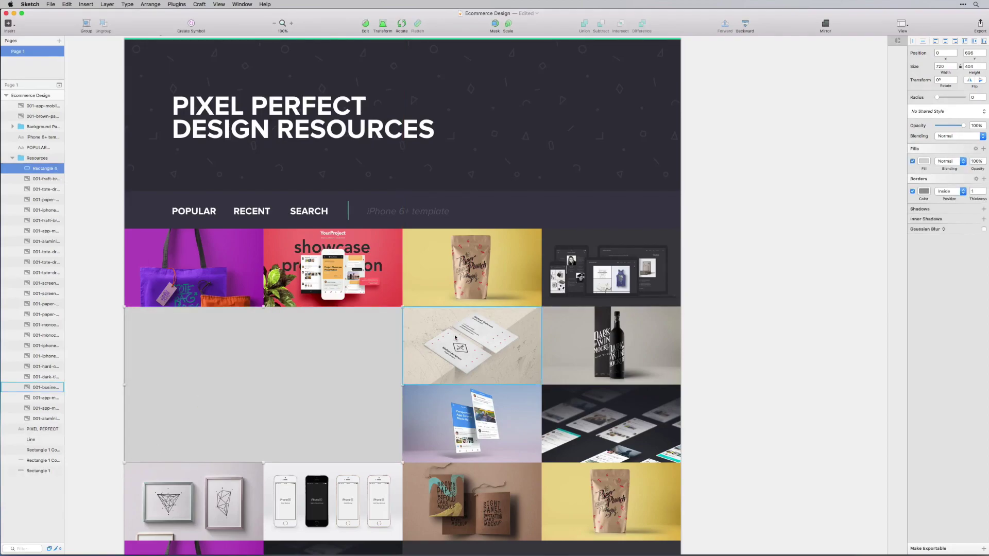
pyautogui.click(913, 191)
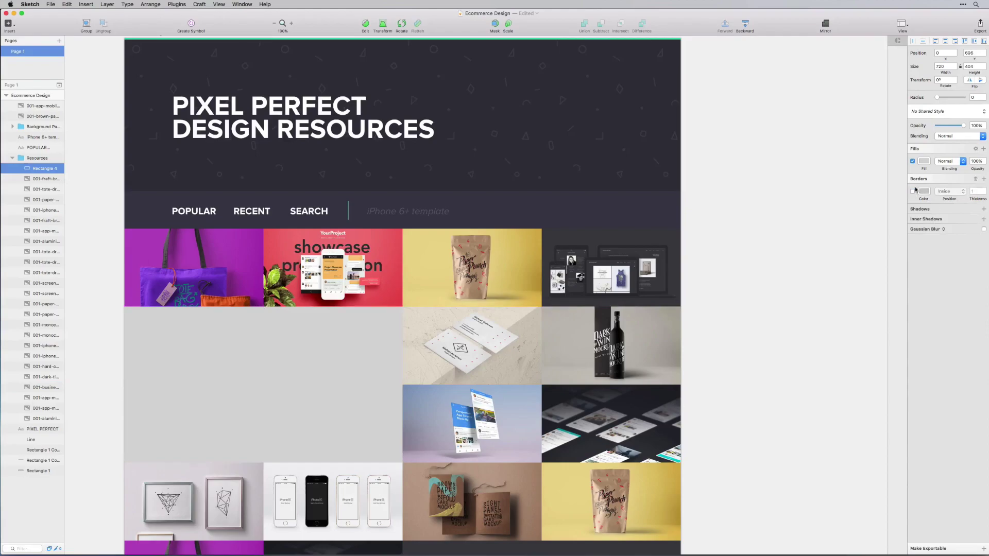
# - Fill the new rectangle with the turquoise document color and move its layer beneath the kraft labels mockup
pyautogui.click(922, 162)
pyautogui.click(923, 320)
pyautogui.click(768, 302)
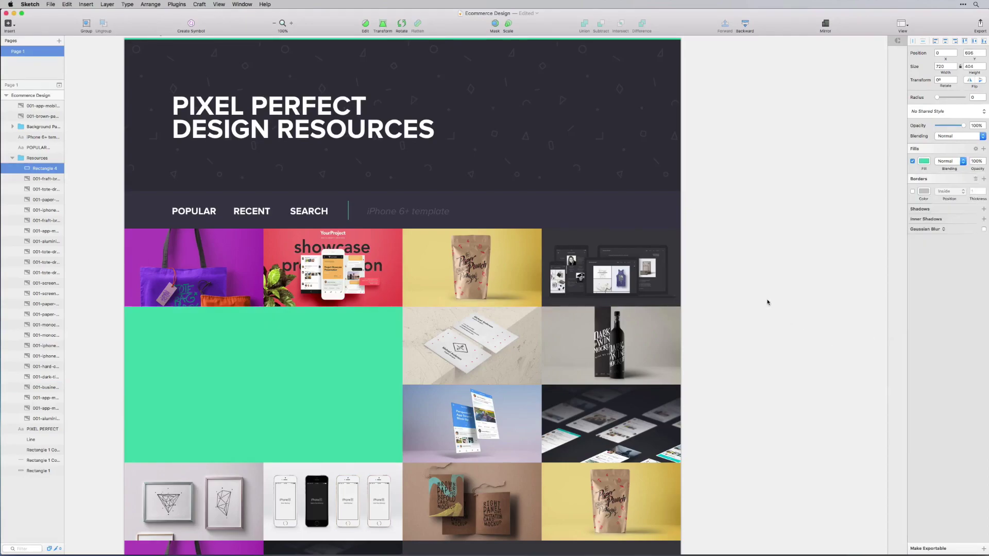
pyautogui.moveTo(44, 169); pyautogui.dragTo(56, 182)
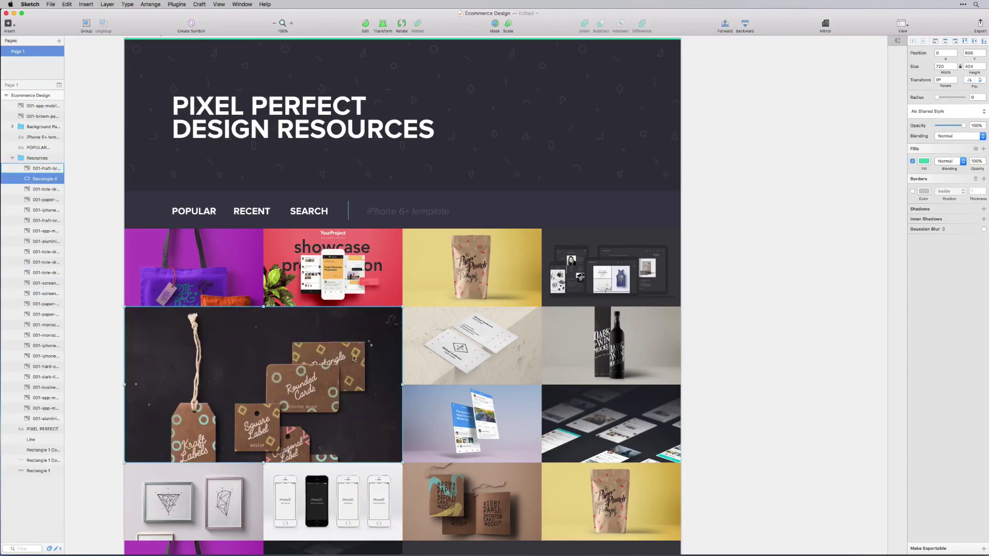
# - Enlarge the kraft labels mockup and its rectangle together to about 832 by 467 px, and move the two stray mockup layers beneath them
pyautogui.keyDown('shift'); pyautogui.click(41, 168); pyautogui.keyUp('shift')
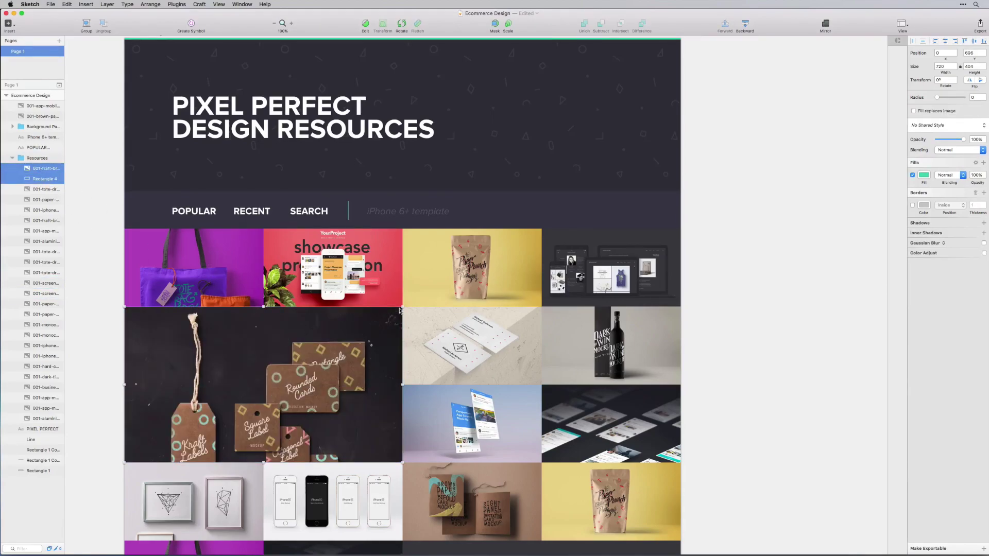
pyautogui.moveTo(402, 308); pyautogui.dragTo(479, 282)
pyautogui.moveTo(405, 338); pyautogui.dragTo(389, 348)
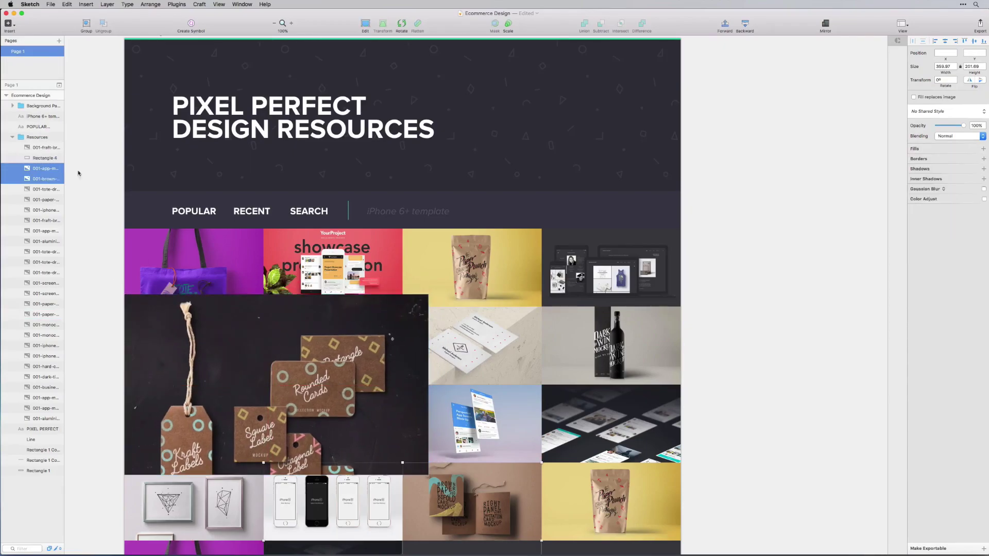
pyautogui.click(428, 339)
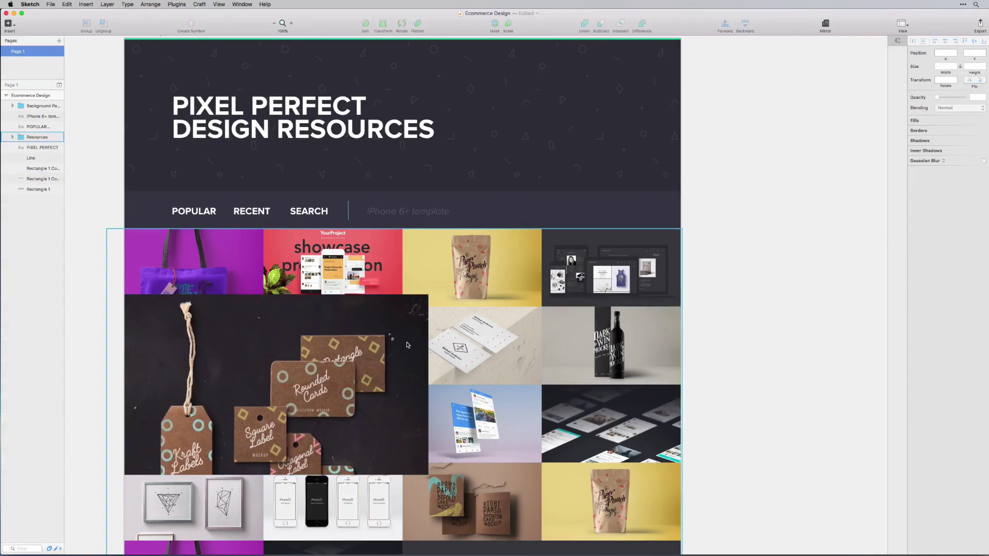
pyautogui.doubleClick(406, 345)
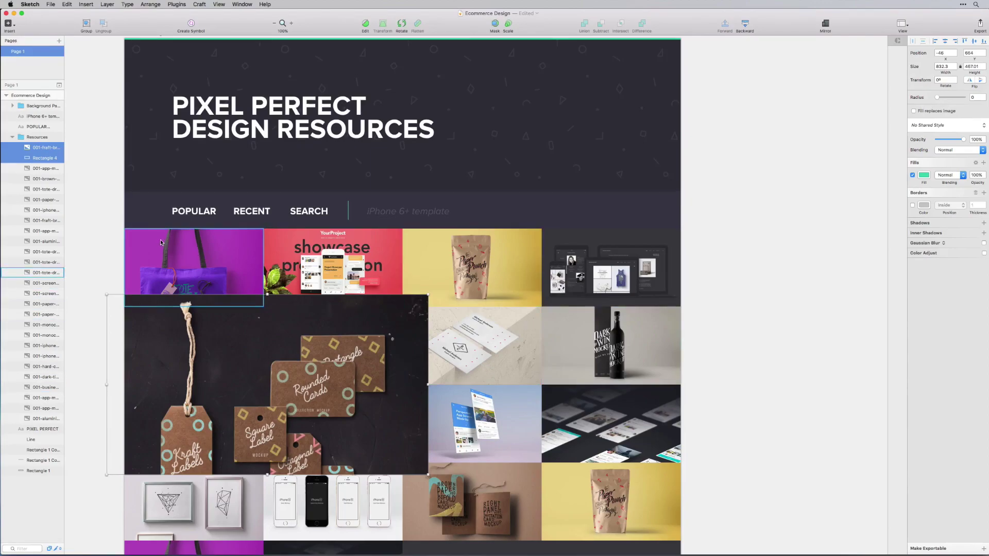
# - Mask the kraft labels mockup with the turquoise rectangle and round the rectangle's corners to a radius of 13
pyautogui.click(41, 159)
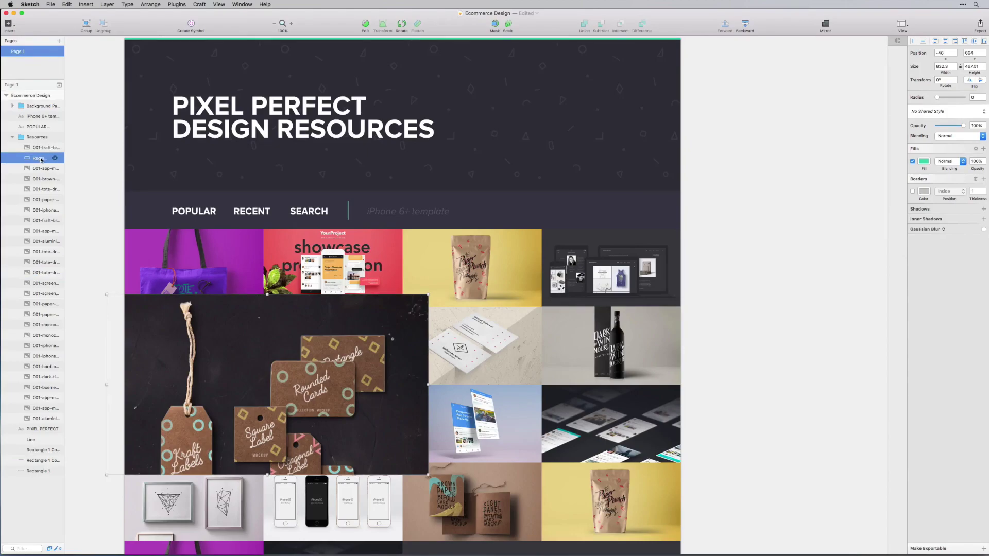
pyautogui.rightClick(41, 156)
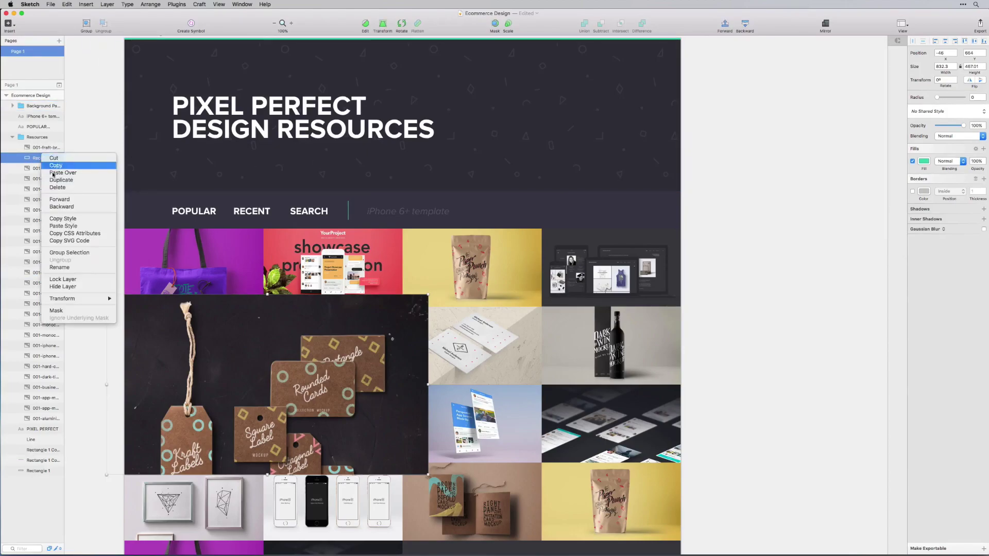
pyautogui.press('Return')
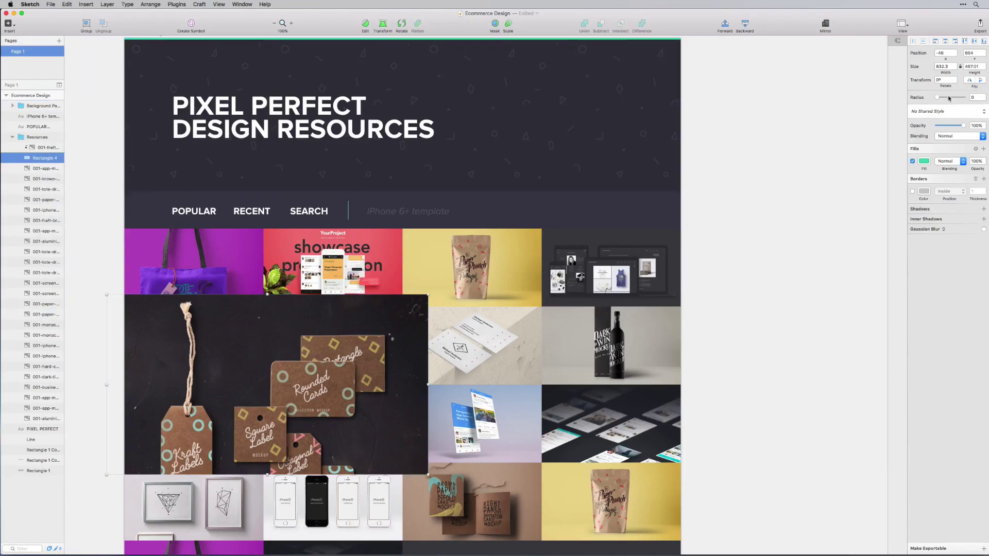
pyautogui.moveTo(939, 99); pyautogui.dragTo(948, 100)
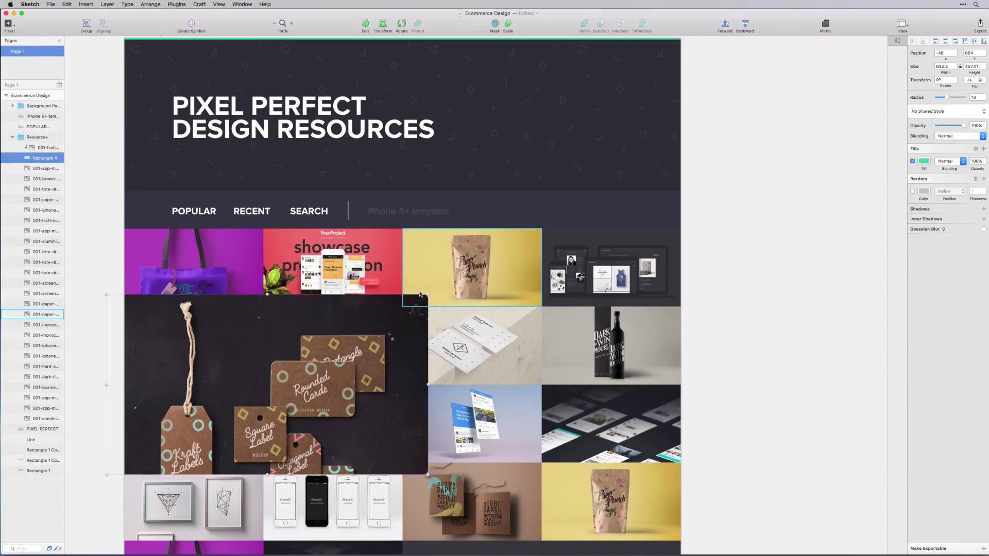
# - Lower the masked kraft labels image's opacity to 16% so the turquoise fill shows through
pyautogui.click(349, 364)
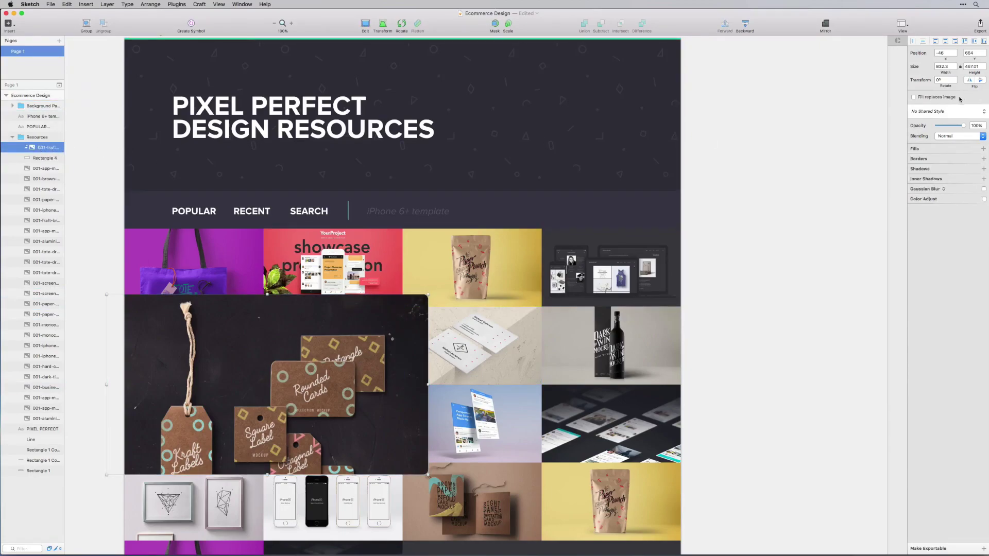
pyautogui.moveTo(952, 127); pyautogui.dragTo(943, 129)
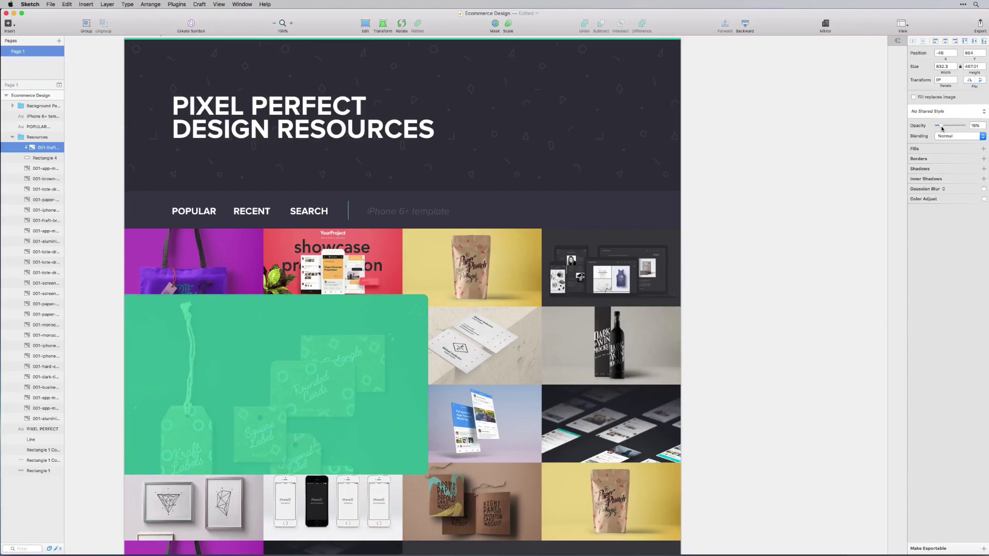
pyautogui.click(773, 230)
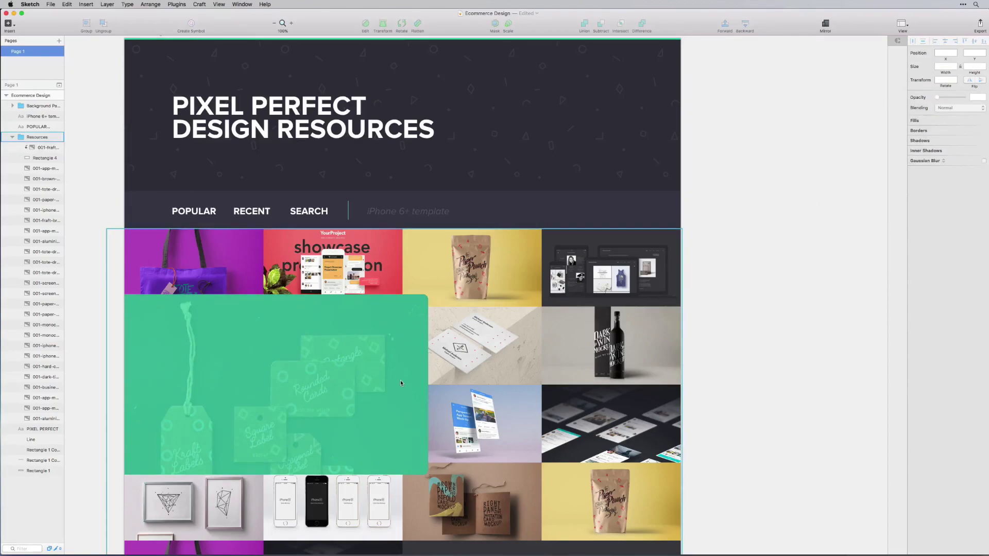
# - Duplicate the "POPULAR RECENT SEARCH" navigation text onto the turquoise featured tile, keeping its left alignment
pyautogui.click(219, 115)
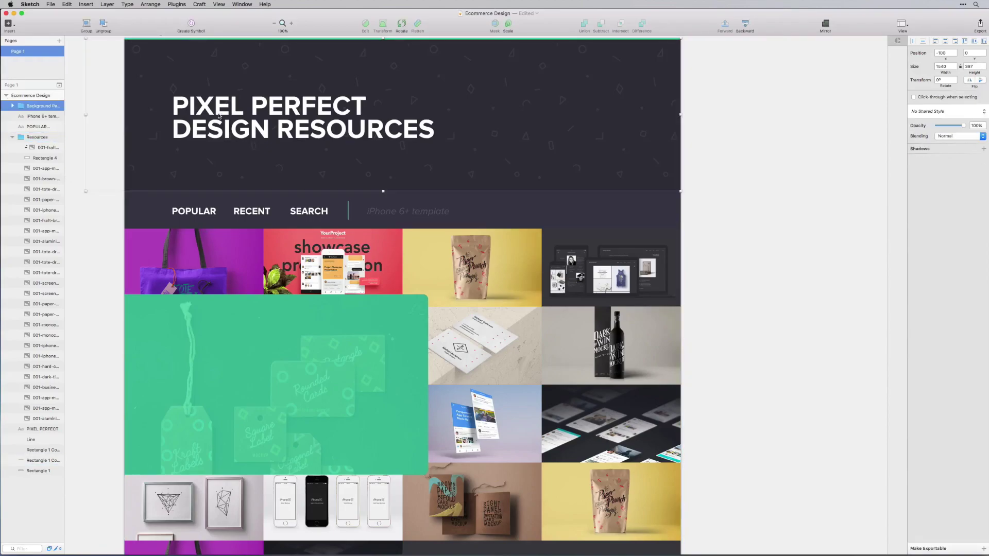
pyautogui.doubleClick(229, 103)
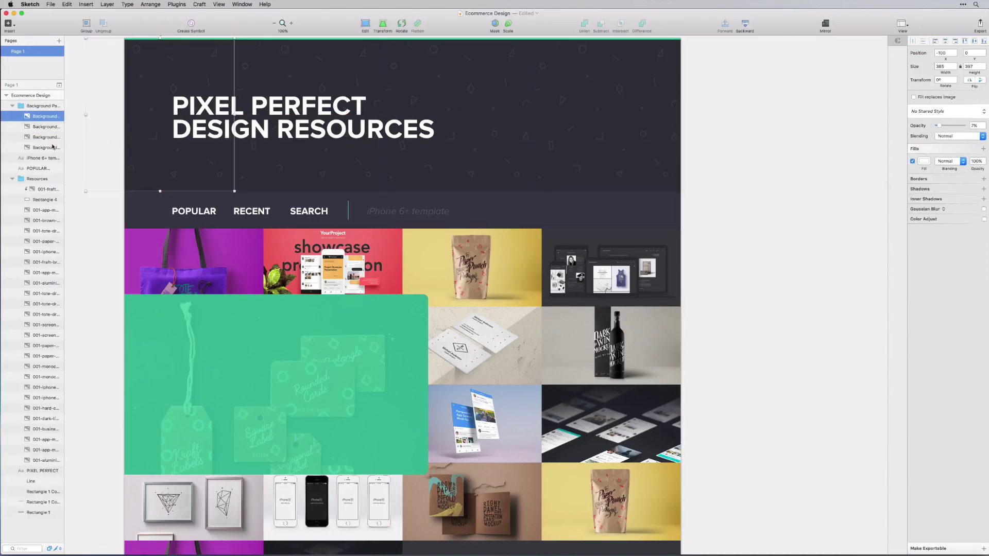
pyautogui.click(35, 169)
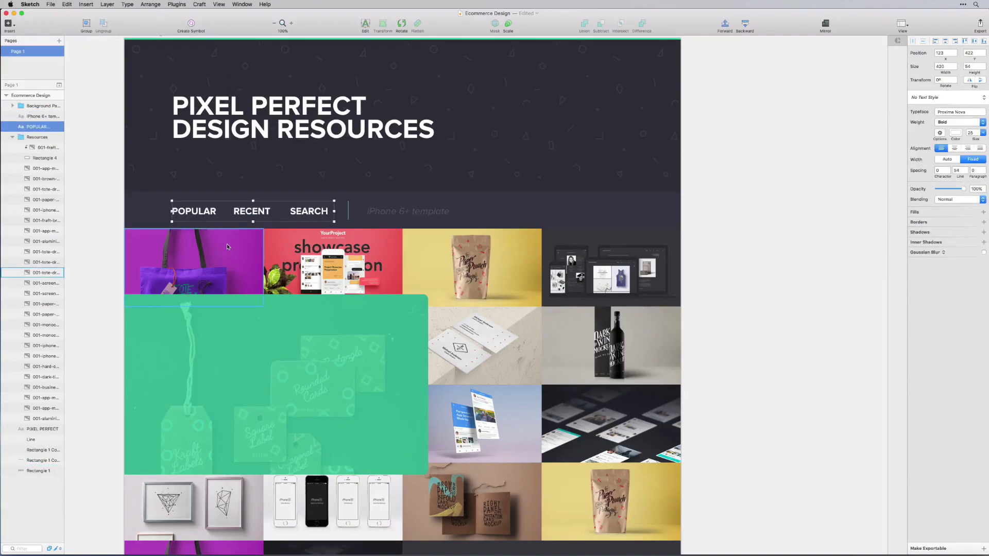
pyautogui.keyDown('alt'); pyautogui.moveTo(226, 215); pyautogui.dragTo(225, 386); pyautogui.keyUp('alt')
# - Replace the copied navigation text with "Cardboard Tag Template" and convert it to uppercase
pyautogui.moveTo(28, 128); pyautogui.dragTo(36, 149)
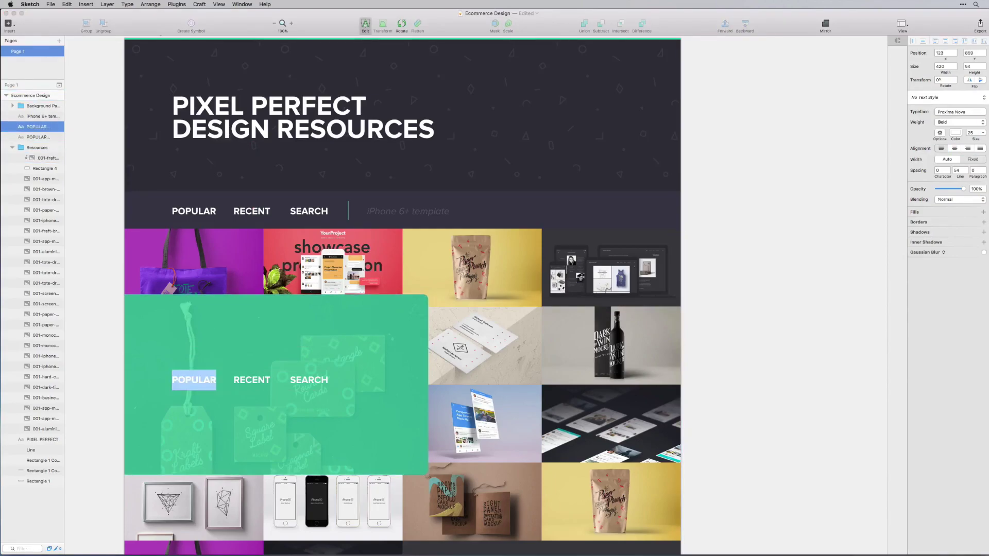
pyautogui.press('super+a')
pyautogui.write('Car')
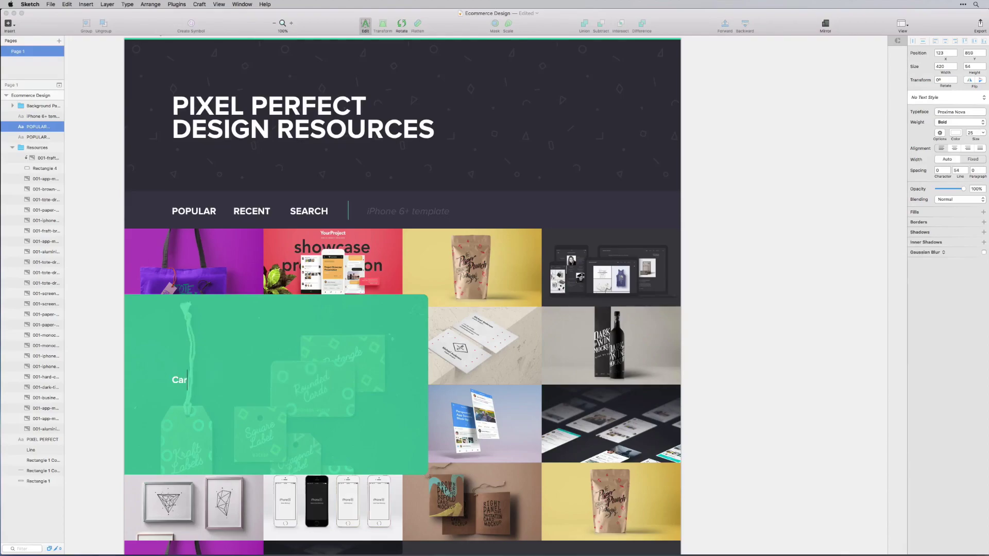
pyautogui.write('dboard Tag Template')
pyautogui.press('super+a')
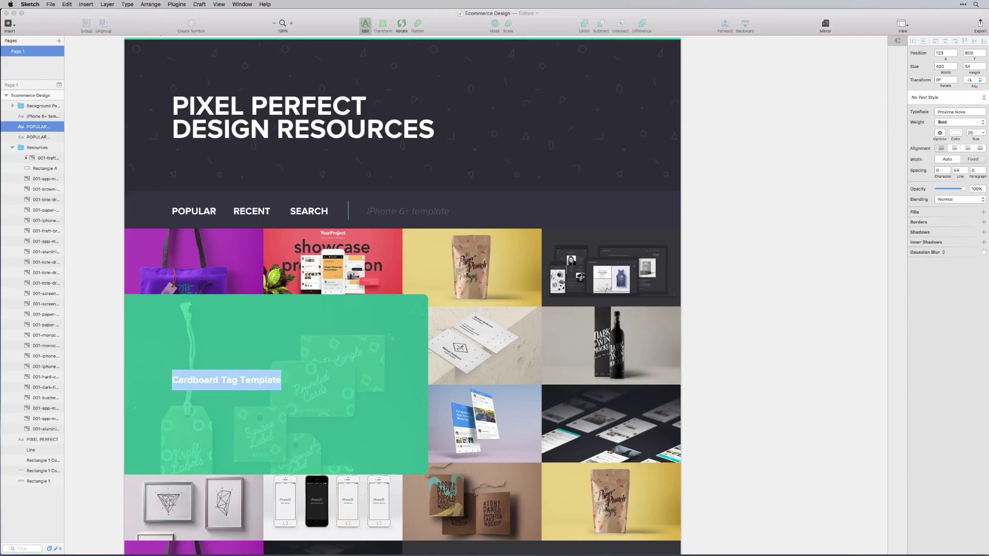
pyautogui.click(101, 3)
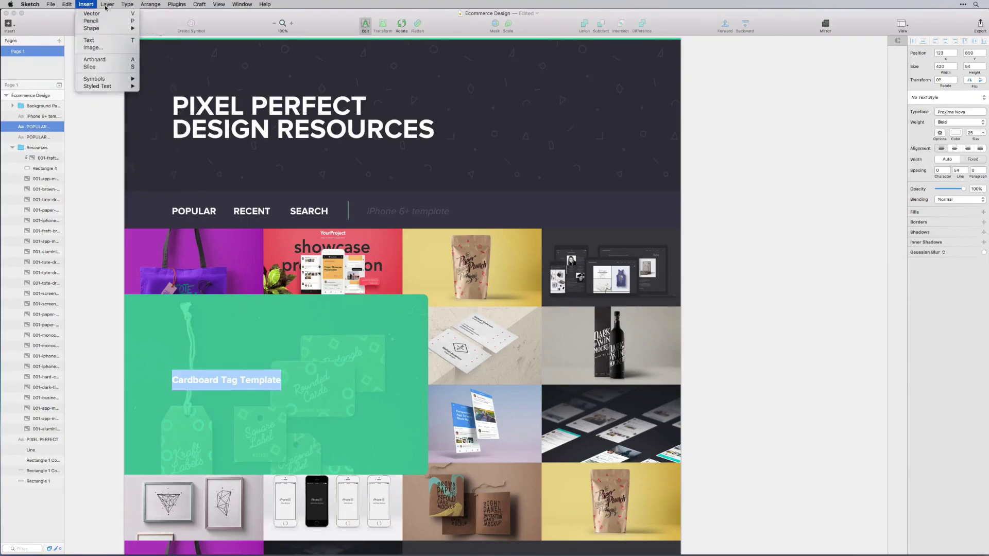
pyautogui.moveTo(130, 4)
pyautogui.click(135, 60)
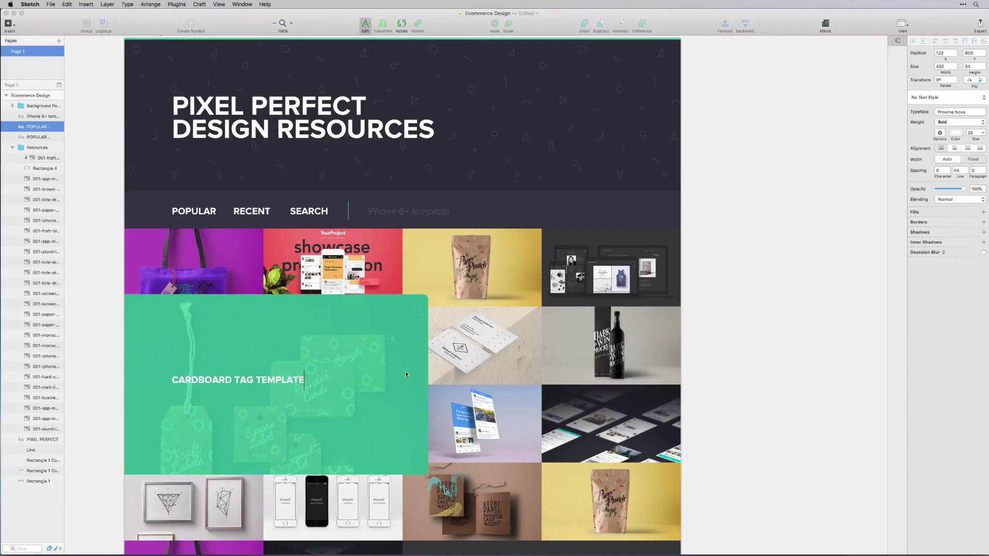
# - Set the "CARDBOARD TAG TEMPLATE" title's font size to 55 and move the title higher on the turquoise tile
pyautogui.click(974, 133)
pyautogui.press('super+a')
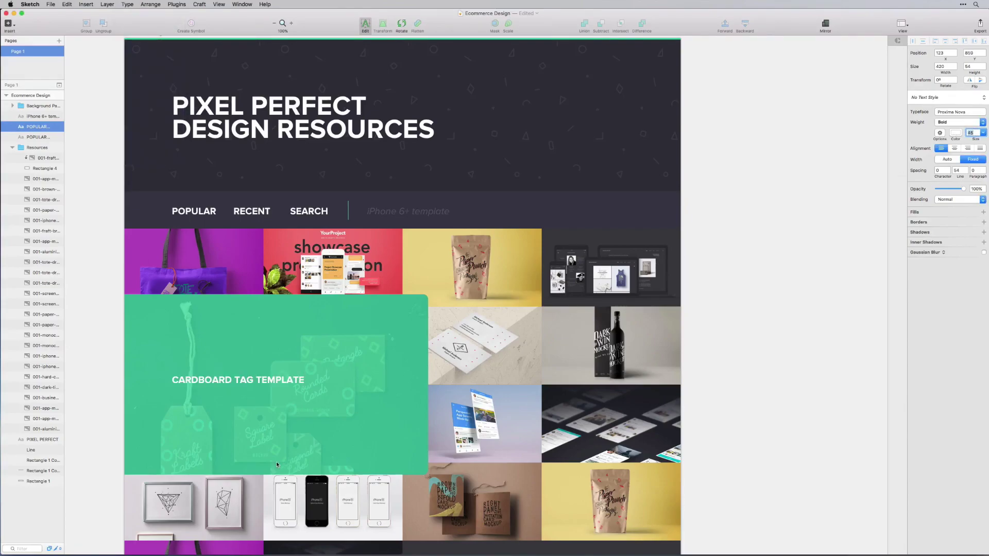
pyautogui.click(261, 379)
pyautogui.press('super+a')
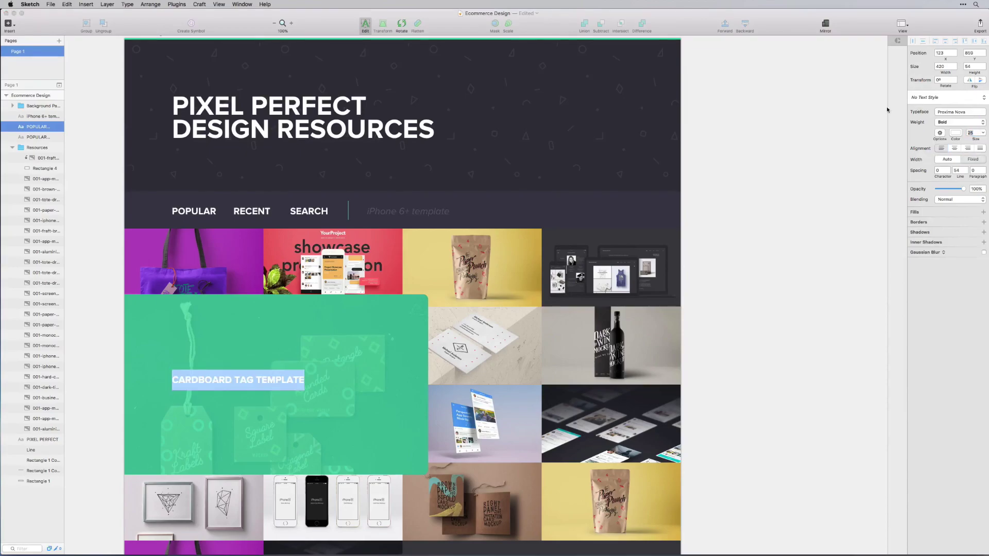
pyautogui.click(970, 132)
pyautogui.write('35')
pyautogui.press('Return')
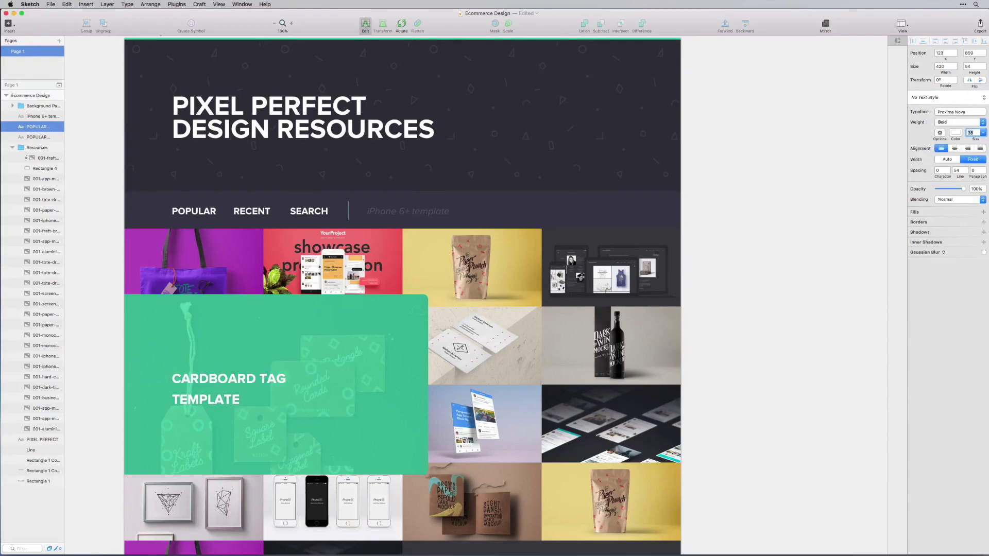
pyautogui.write('56')
pyautogui.press('Return')
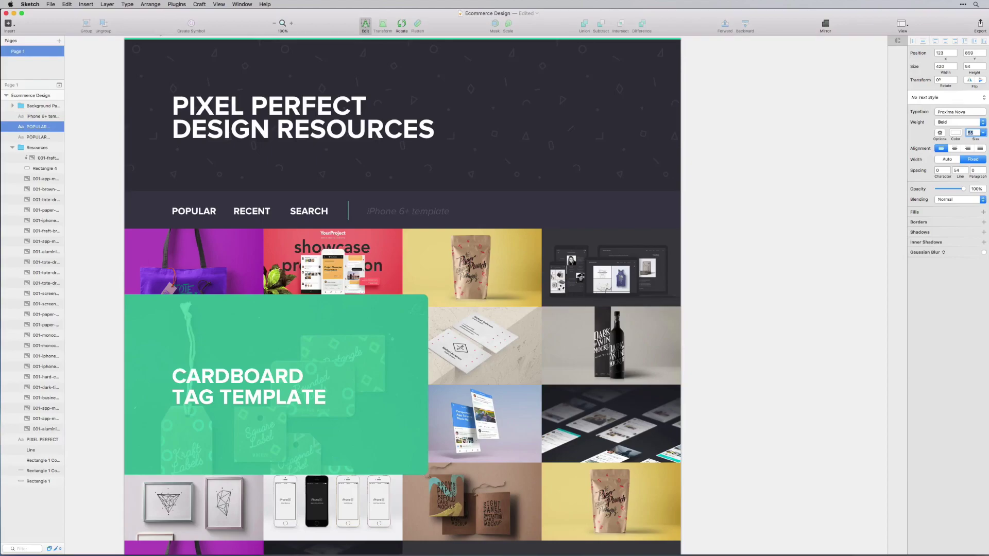
pyautogui.click(766, 292)
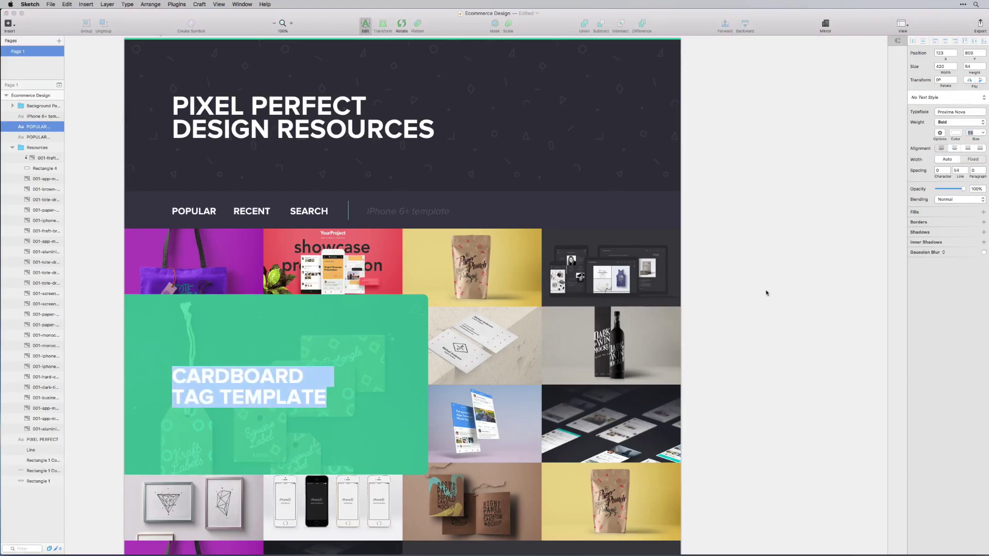
pyautogui.click(754, 245)
pyautogui.moveTo(218, 400); pyautogui.dragTo(216, 371)
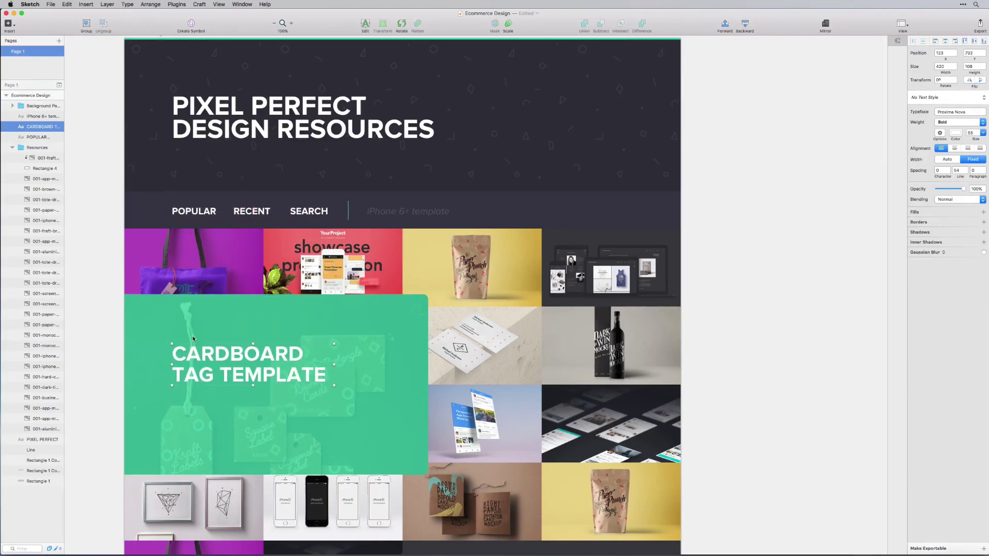
# - Add a shadow to the turquoise rectangle with a blur of 30 and an increased vertical offset
pyautogui.click(39, 169)
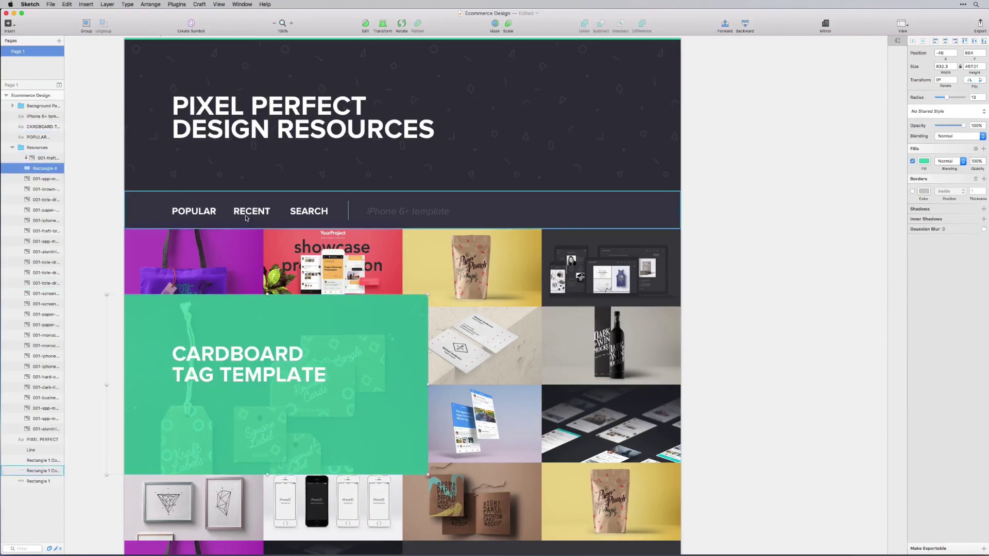
pyautogui.click(921, 210)
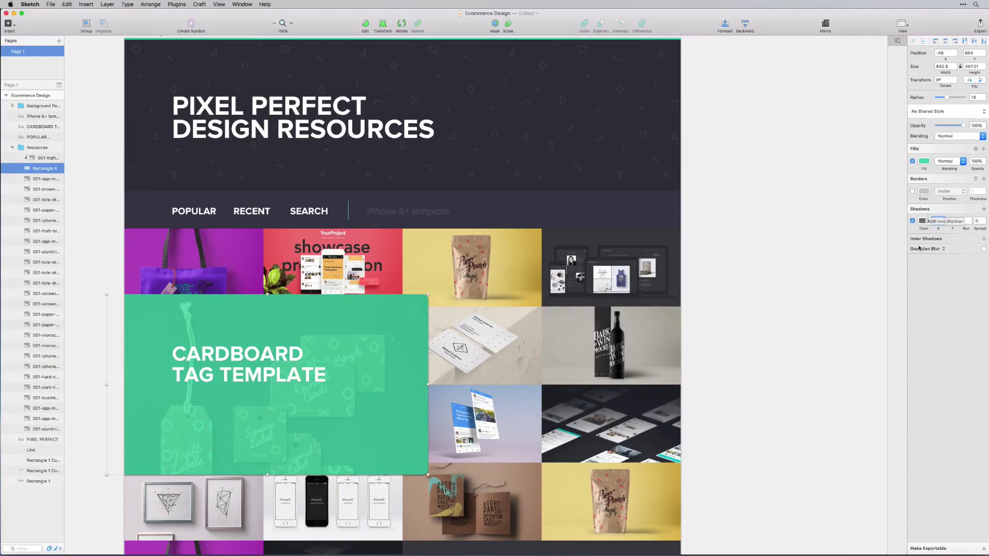
pyautogui.click(955, 219)
pyautogui.click(956, 219)
pyautogui.click(956, 219)
pyautogui.click(971, 221)
pyautogui.click(970, 221)
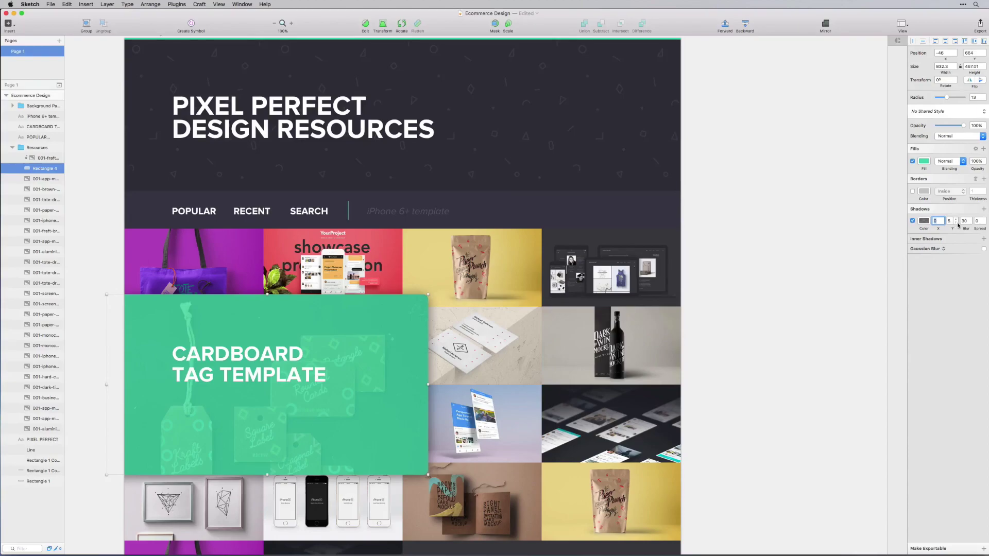
# - Raise the alpha of the turquoise rectangle's black shadow color to make the shadow darker
pyautogui.click(924, 220)
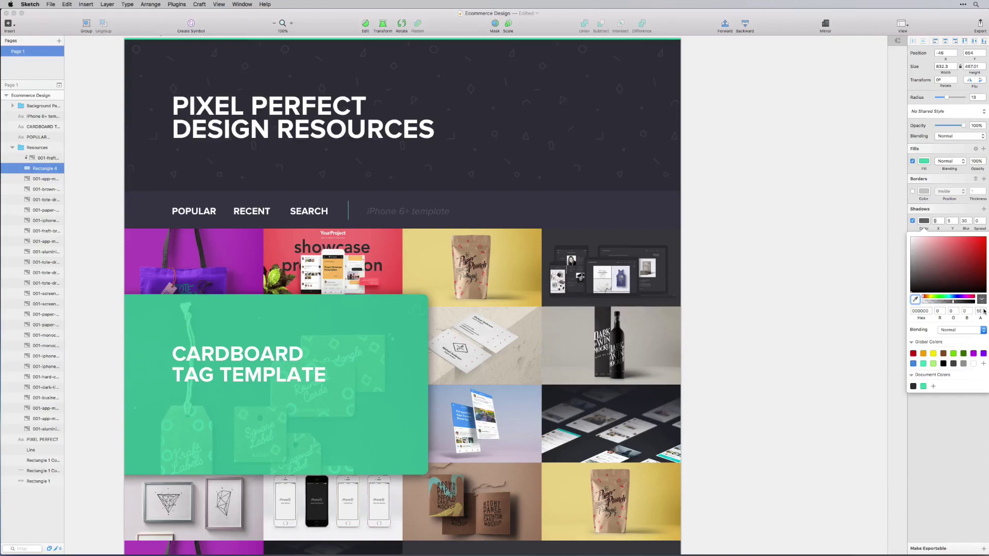
pyautogui.click(983, 309)
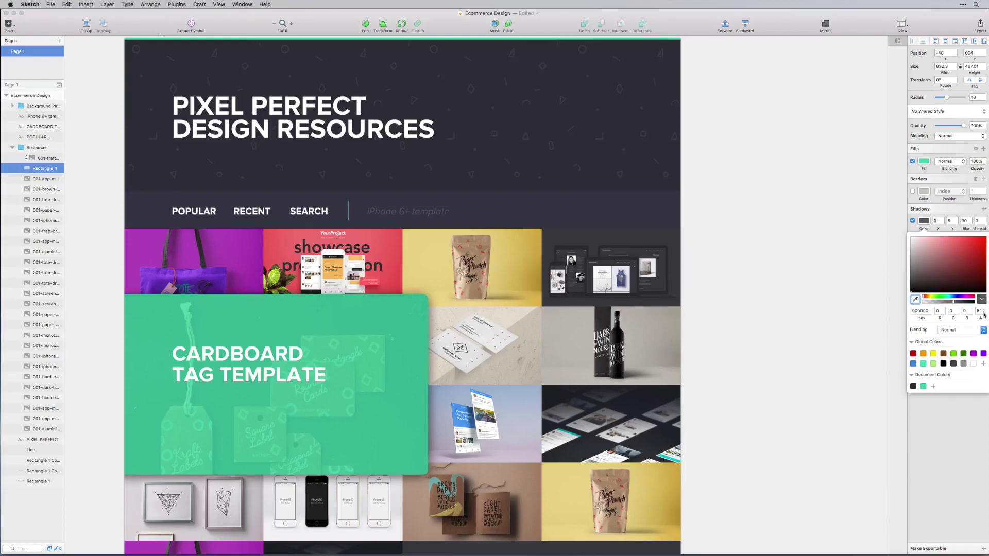
pyautogui.click(956, 446)
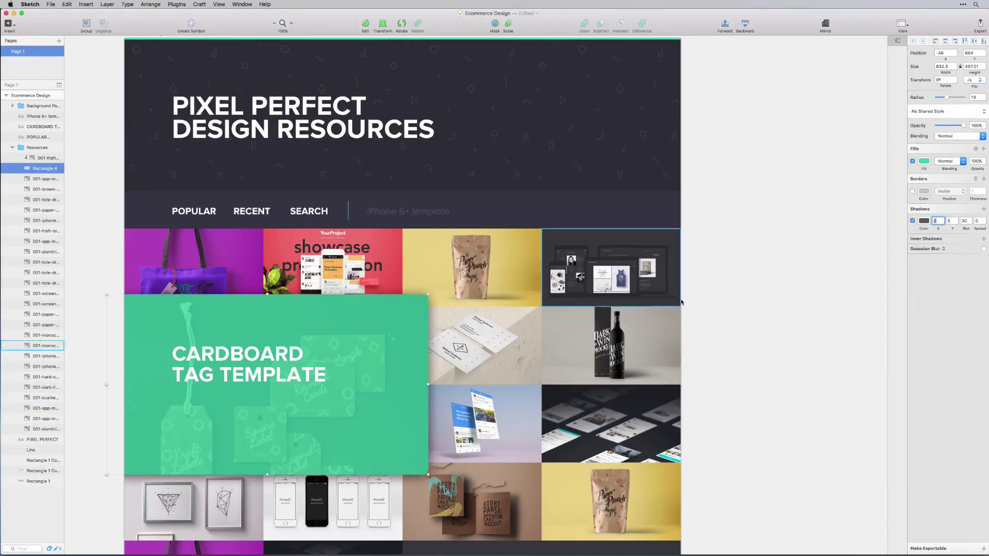
pyautogui.click(730, 301)
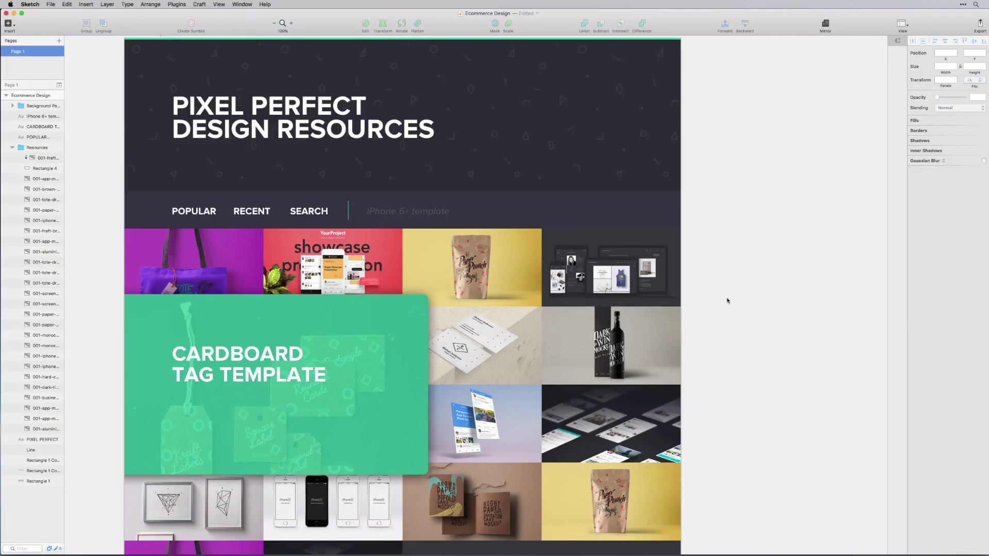
pyautogui.moveTo(514, 414); pyautogui.dragTo(516, 412)
pyautogui.scroll(-2, 516, 412)
pyautogui.scroll(3, 520, 306)
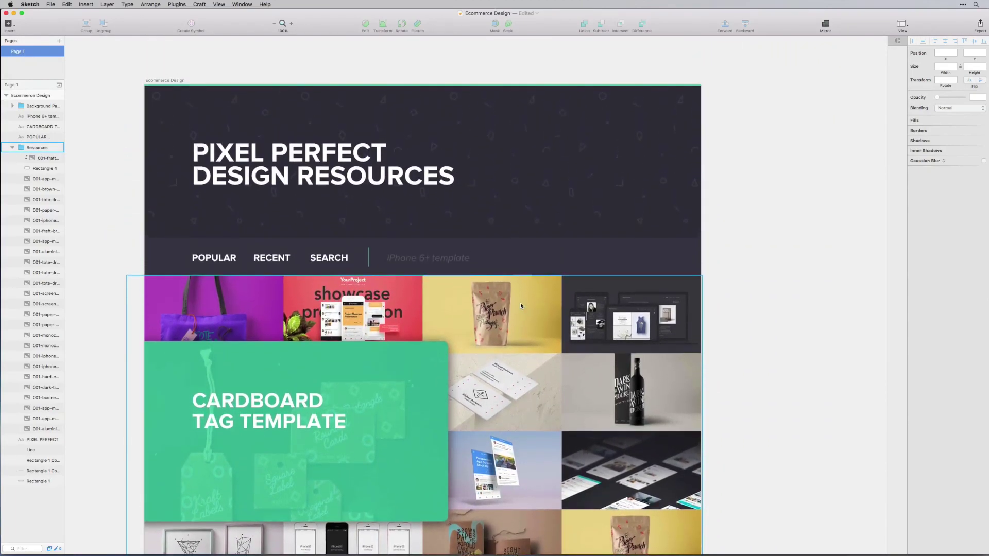
pyautogui.scroll(-8, 520, 305)
pyautogui.scroll(3, 520, 306)
pyautogui.scroll(4, 521, 308)
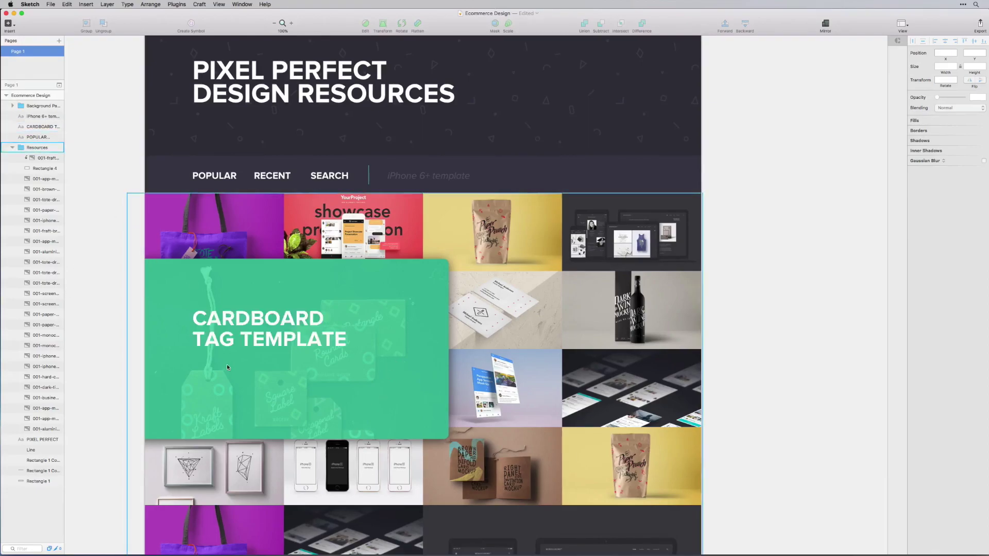
# - Draw a rectangle of about 271 by 91 below the "CARDBOARD TAG TEMPLATE" title on the turquoise tile
pyautogui.click(175, 291)
pyautogui.click(50, 4)
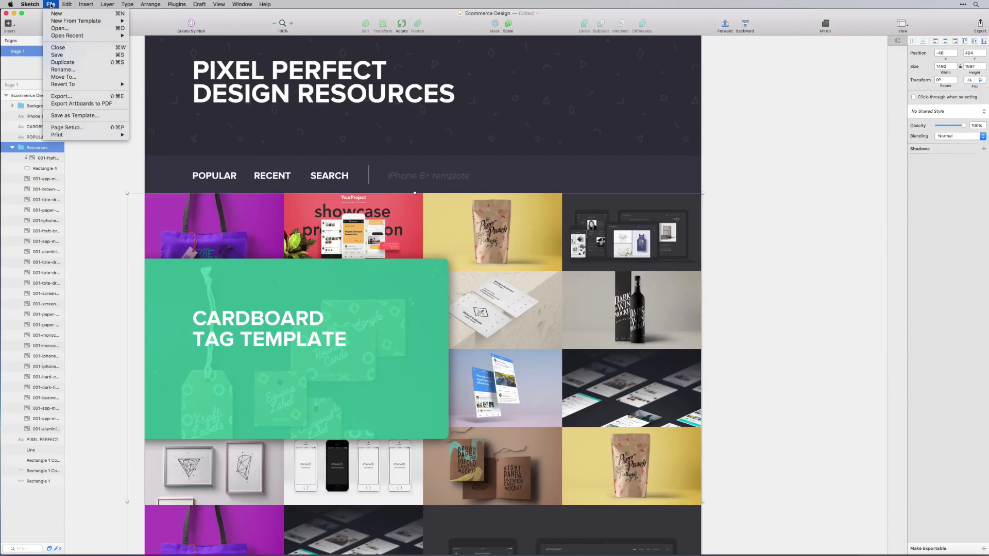
pyautogui.click(7, 23)
pyautogui.moveTo(31, 57)
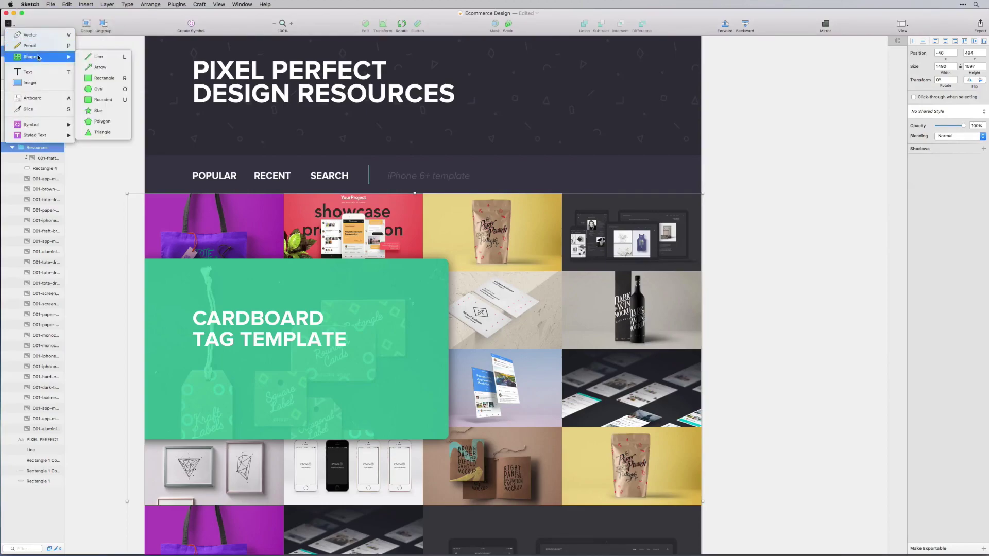
pyautogui.click(97, 80)
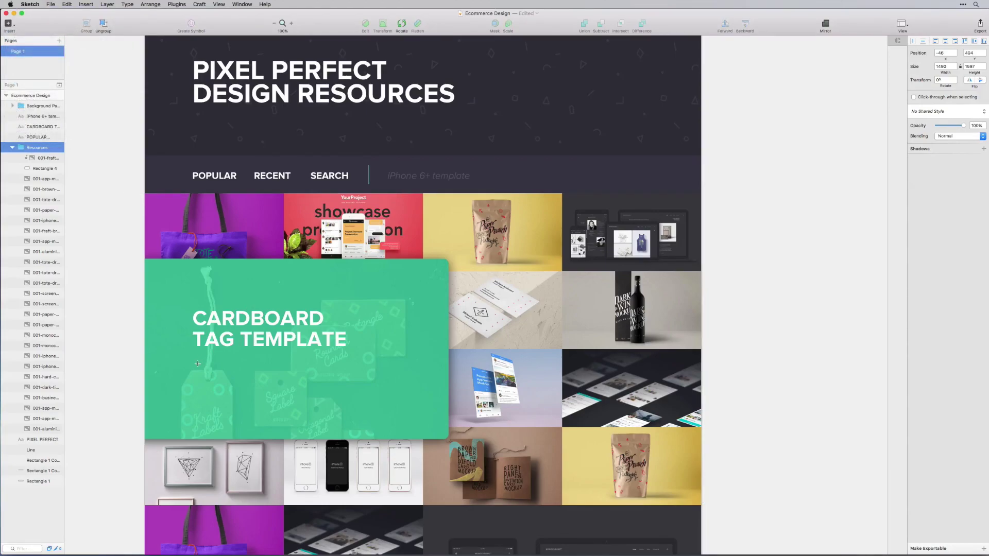
pyautogui.moveTo(196, 363); pyautogui.dragTo(301, 397)
# - Turn off the button rectangle's fill and give it a white inside border with a thickness of 3
pyautogui.click(913, 161)
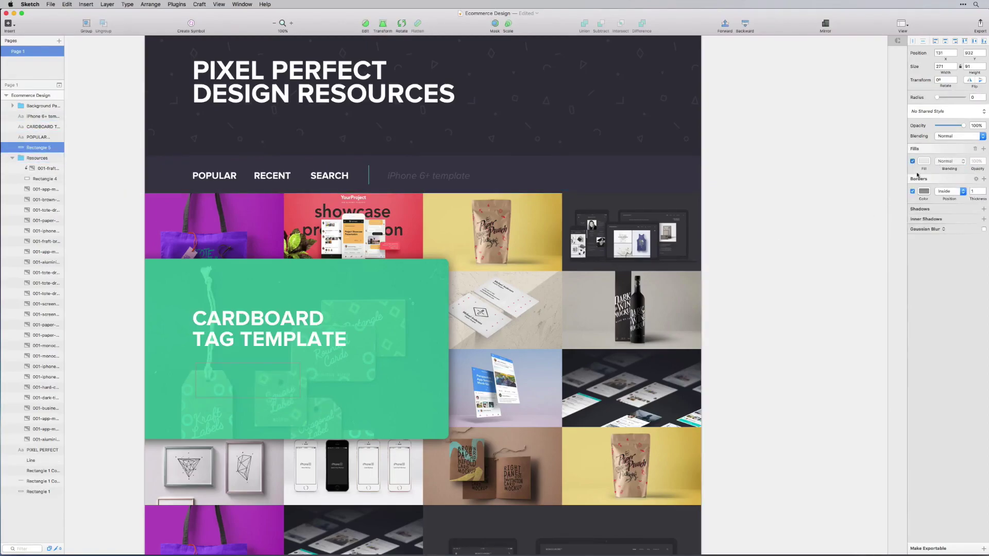
pyautogui.click(924, 191)
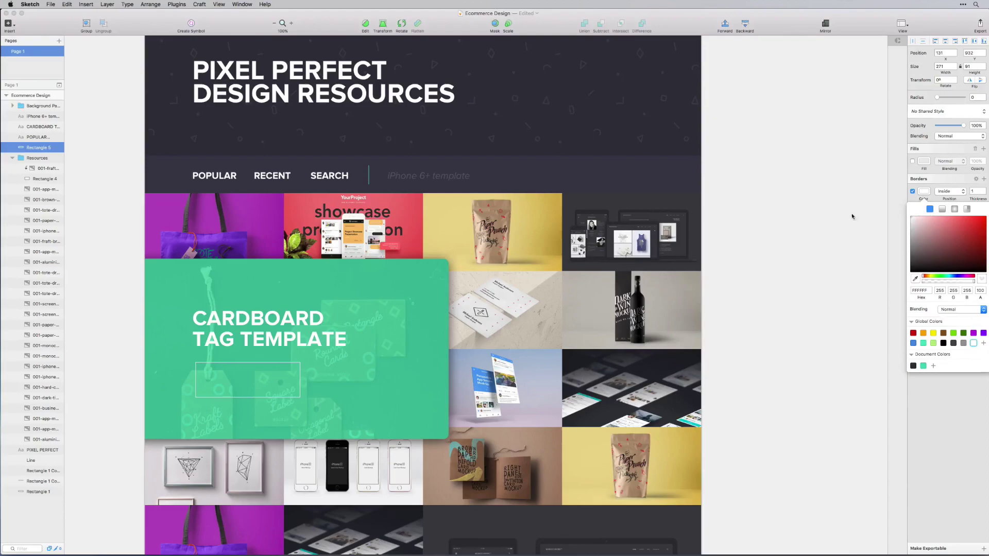
pyautogui.click(855, 216)
pyautogui.click(984, 189)
pyautogui.click(984, 190)
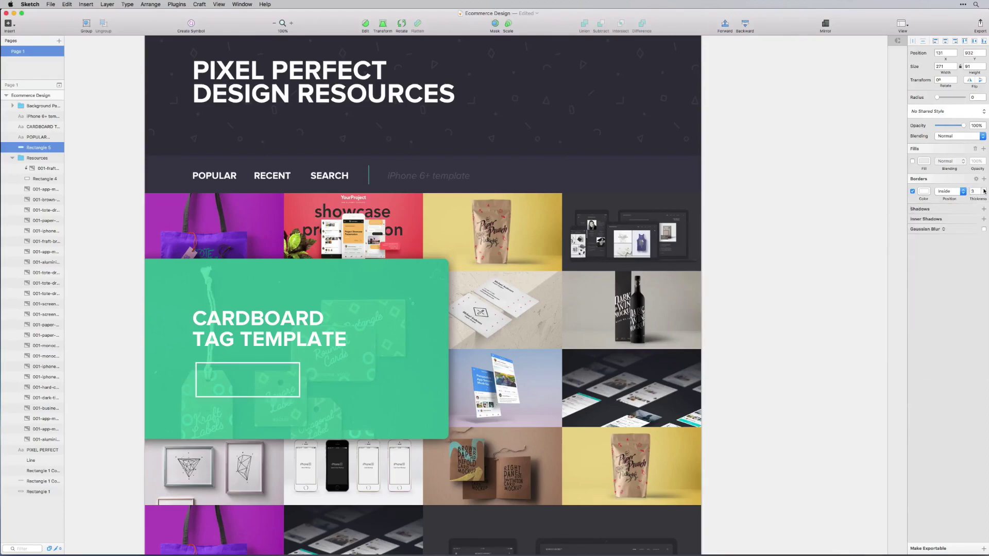
pyautogui.click(620, 328)
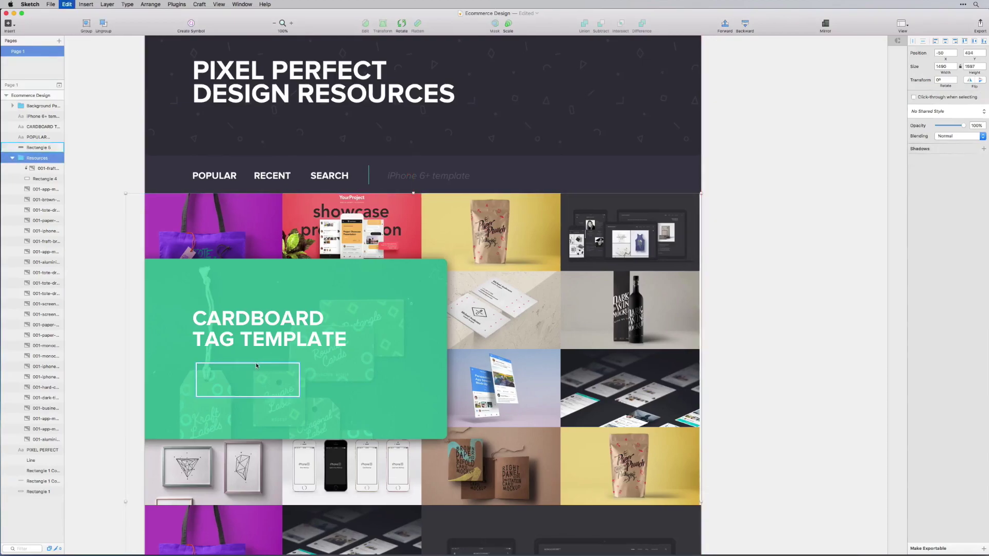
# - Duplicate the tile title onto the outlined button, replace its text with "View Resource" and convert it to uppercase
pyautogui.click(284, 342)
pyautogui.moveTo(283, 342); pyautogui.dragTo(298, 406)
pyautogui.press('Return')
pyautogui.write('V')
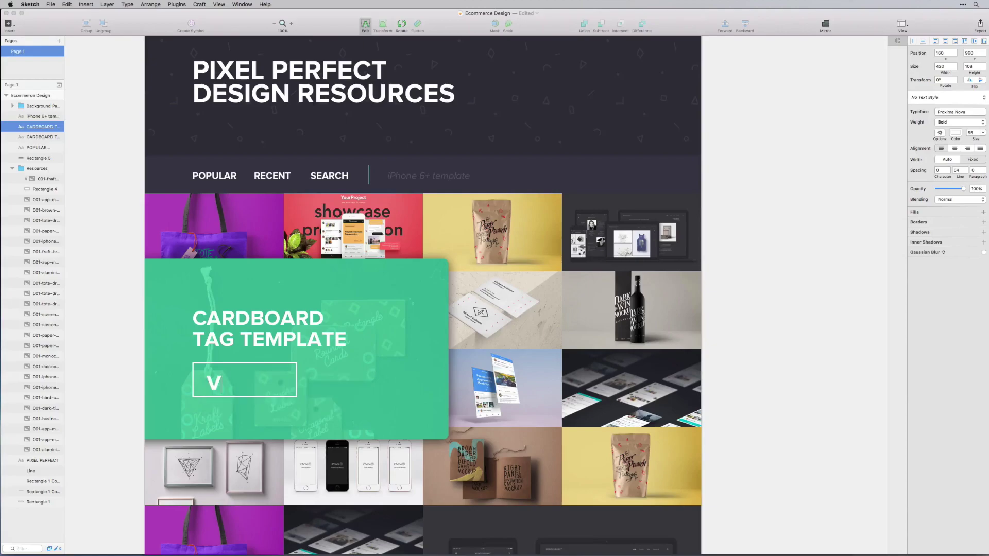
pyautogui.write('iew Resourc')
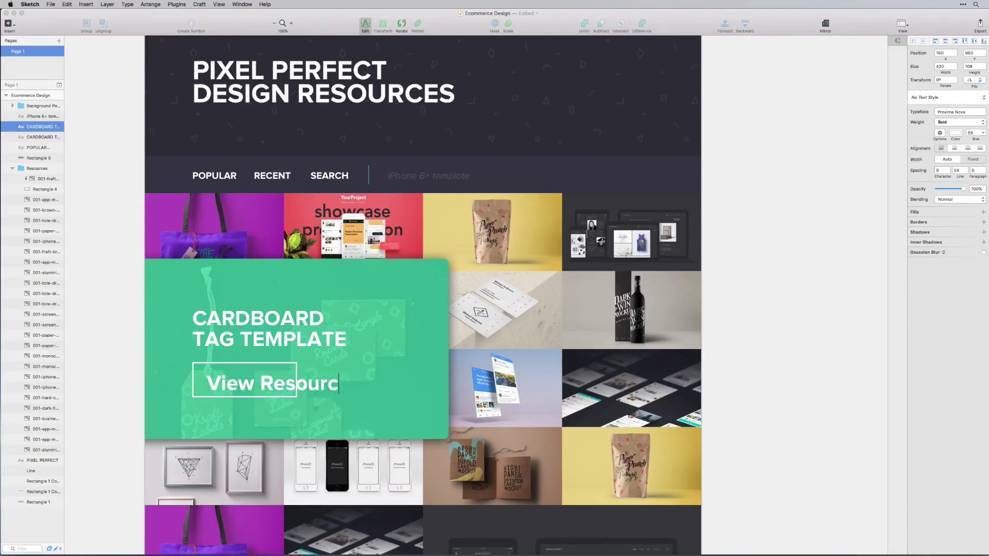
pyautogui.write('e')
pyautogui.press('super+a')
pyautogui.click(128, 5)
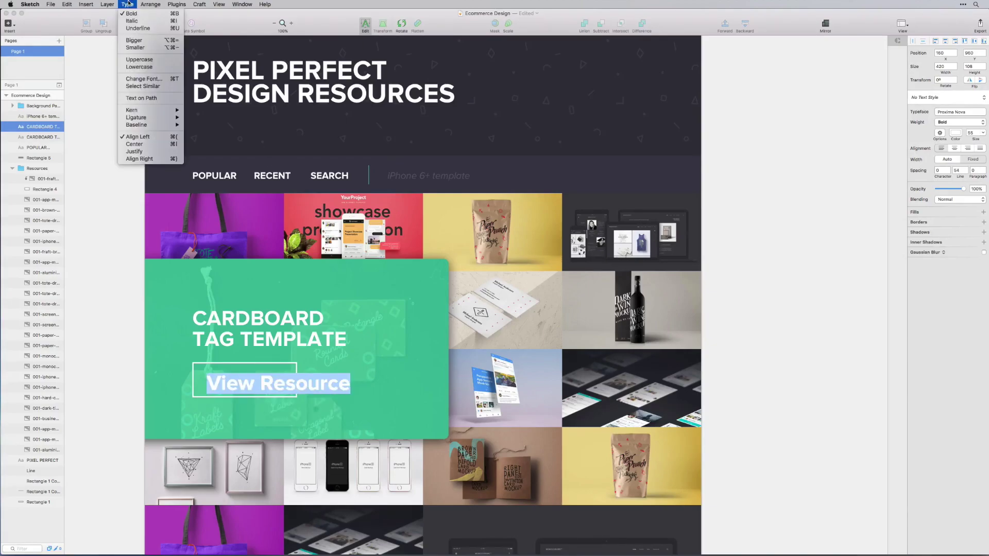
pyautogui.click(137, 60)
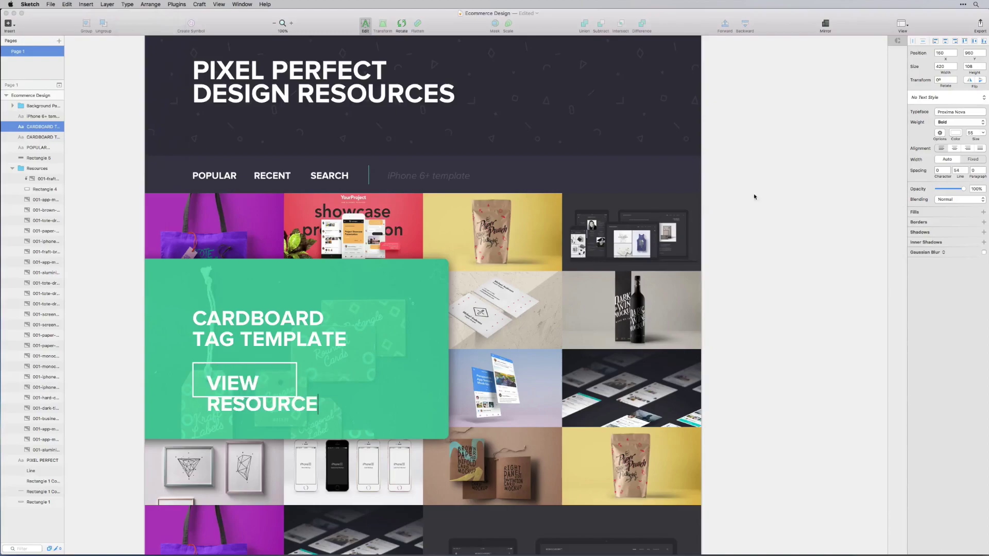
# - Set the "VIEW RESOURCE" label's font size to 20 and center its text across the button's width
pyautogui.press('super+a')
pyautogui.click(972, 133)
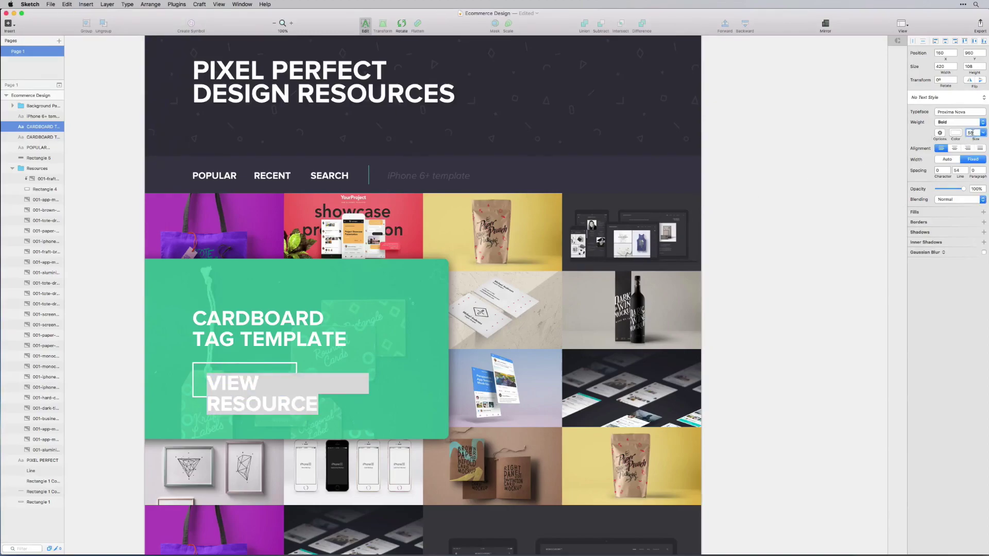
pyautogui.press('super+a')
pyautogui.write('20')
pyautogui.press('Return')
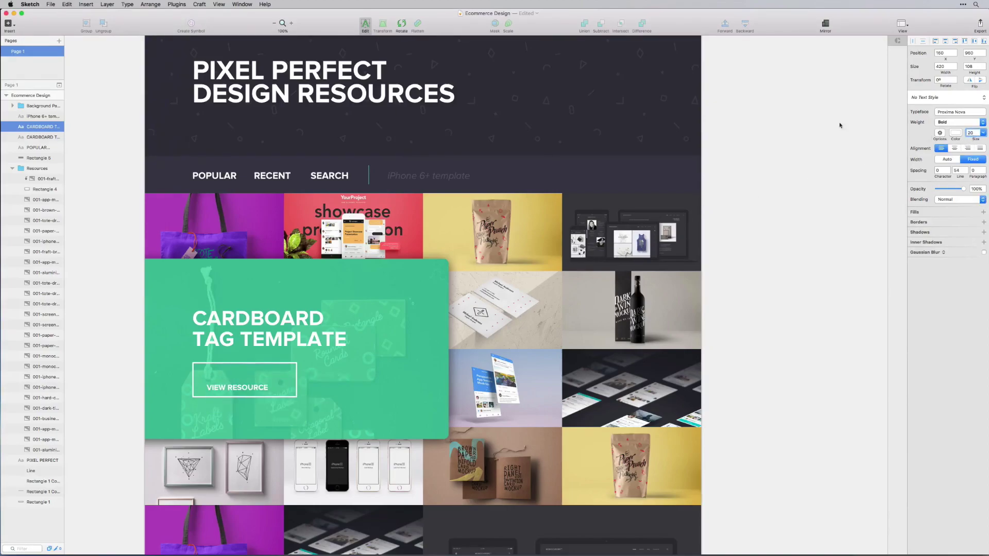
pyautogui.press('Escape')
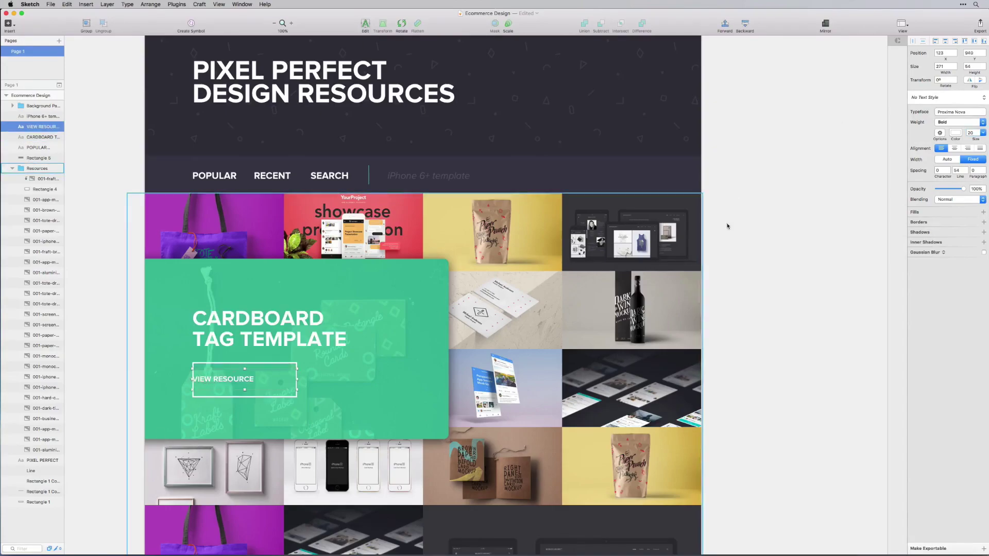
pyautogui.click(954, 149)
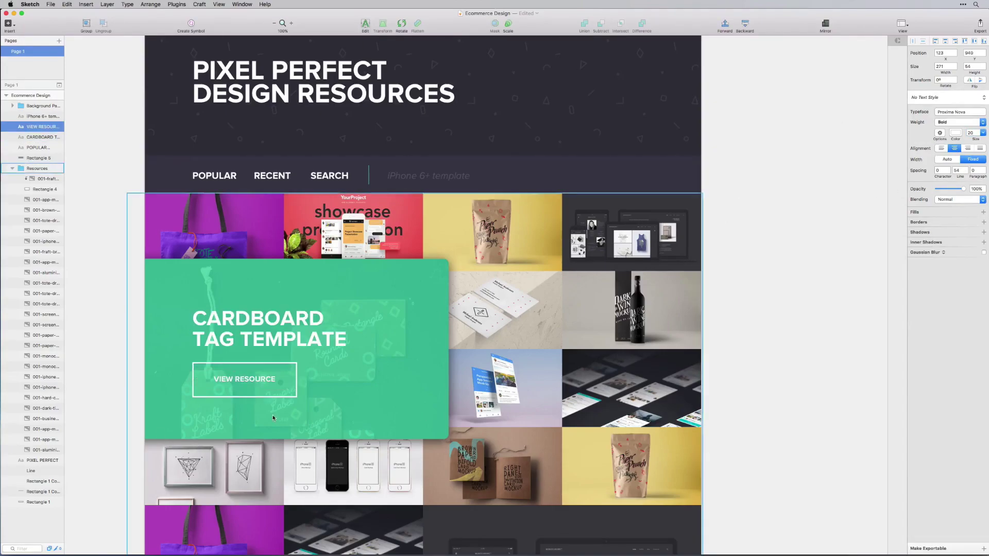
# - Move the "VIEW RESOURCE" label down and nudge it into the vertical middle of the button outline
pyautogui.moveTo(239, 376); pyautogui.dragTo(240, 384)
pyautogui.press('Up')
pyautogui.press('Up')
pyautogui.press('Up')
pyautogui.press('Up')
pyautogui.press('Up')
pyautogui.press('Up')
pyautogui.press('Up')
pyautogui.press('Up')
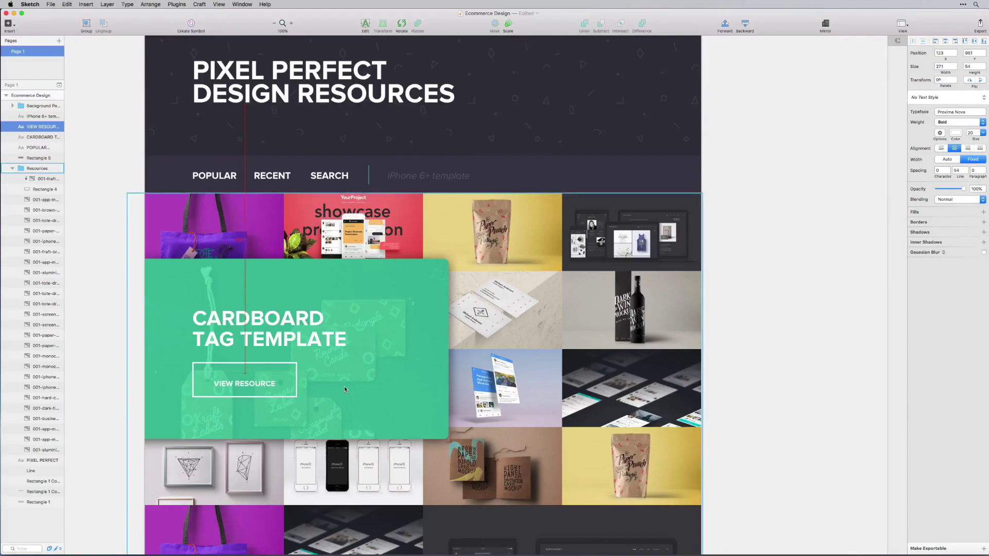
pyautogui.press('Up')
pyautogui.press('Up')
pyautogui.press('Up')
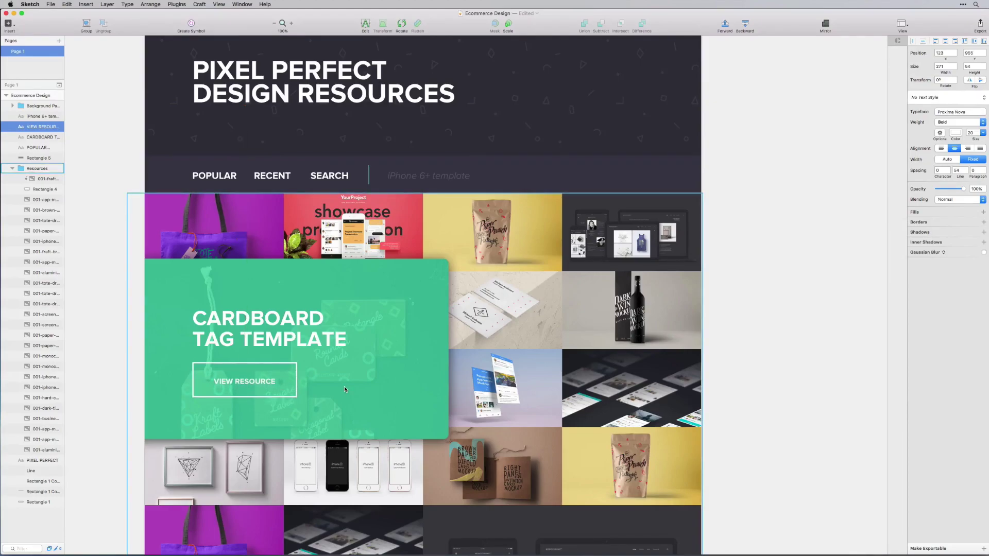
# - Round the corners of the "VIEW RESOURCE" button outline with a radius of 10
pyautogui.click(263, 398)
pyautogui.click(269, 396)
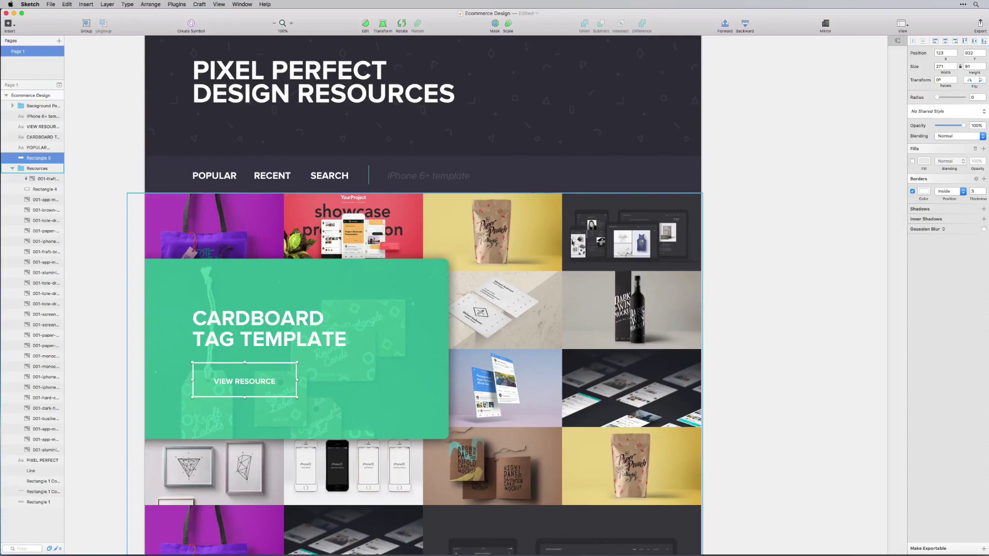
pyautogui.moveTo(937, 97); pyautogui.dragTo(945, 100)
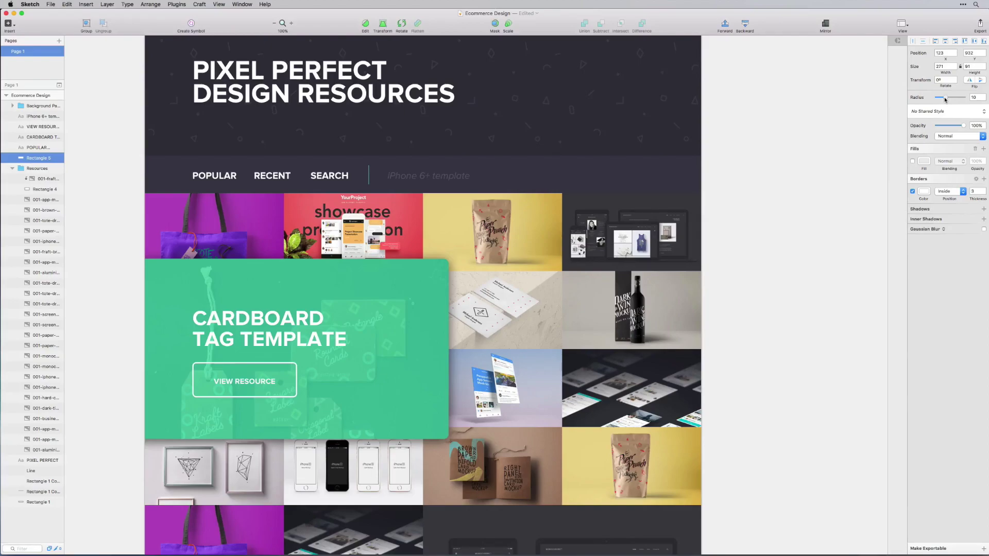
pyautogui.click(780, 289)
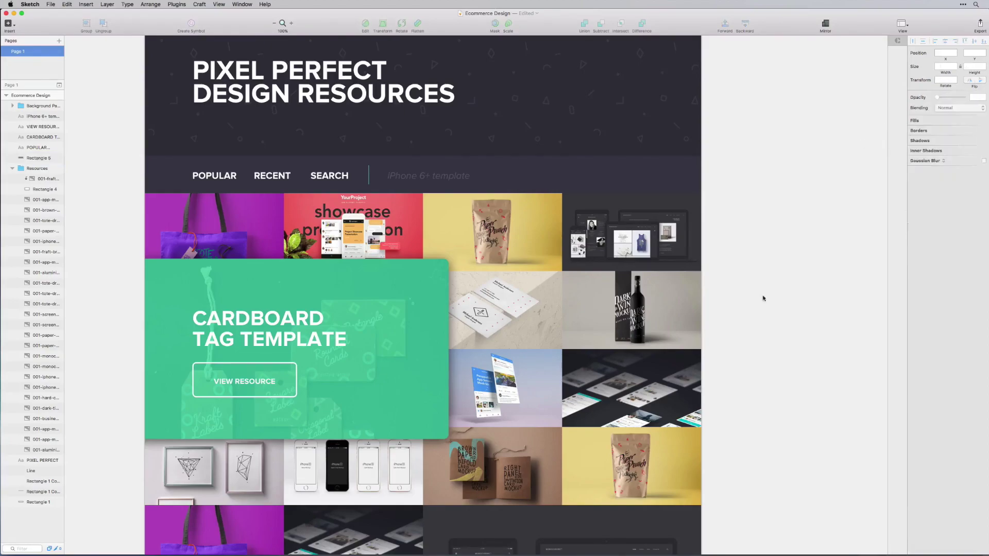
# - Duplicate the "VIEW RESOURCE" label to the right of the button and replace its text with "$22"
pyautogui.click(229, 383)
pyautogui.moveTo(228, 382); pyautogui.dragTo(331, 384)
pyautogui.doubleClick(332, 383)
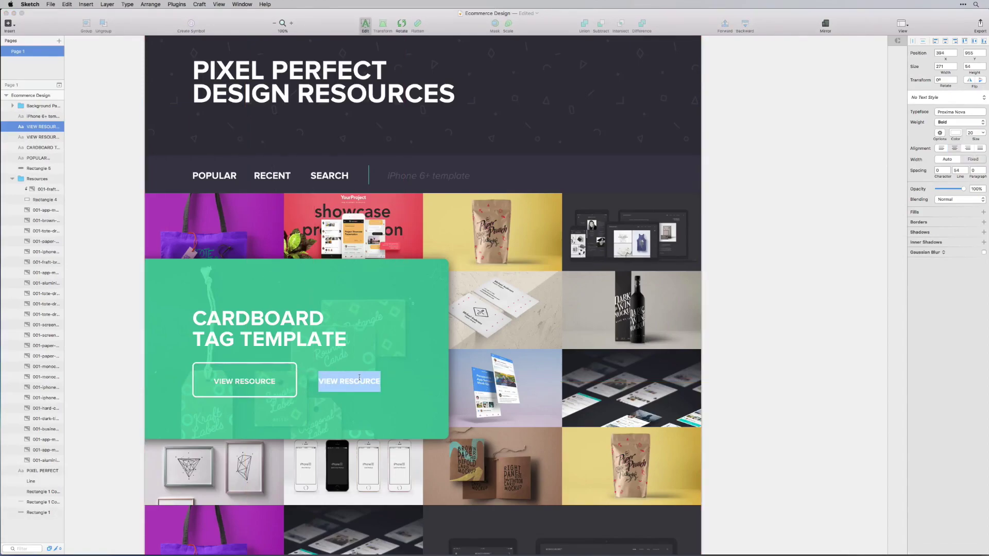
pyautogui.write('$22')
# - Color the "$22" price with the dark document color and place it closer to the button
pyautogui.press('super+a')
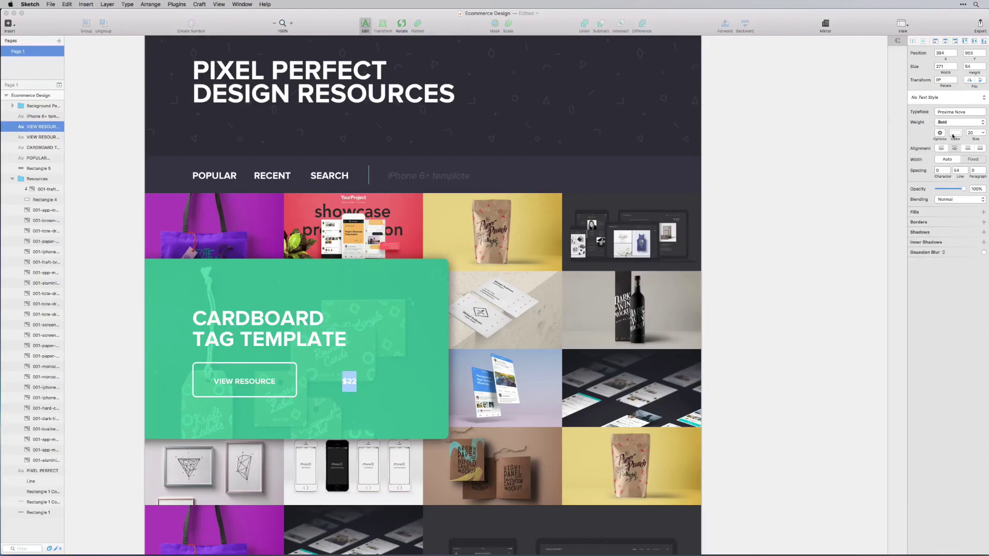
pyautogui.click(954, 134)
pyautogui.click(913, 283)
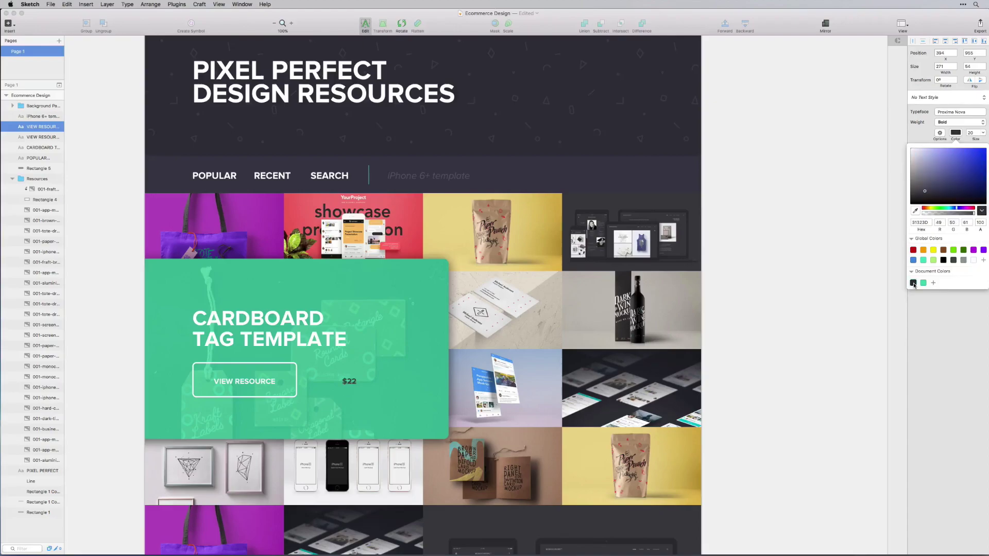
pyautogui.click(748, 359)
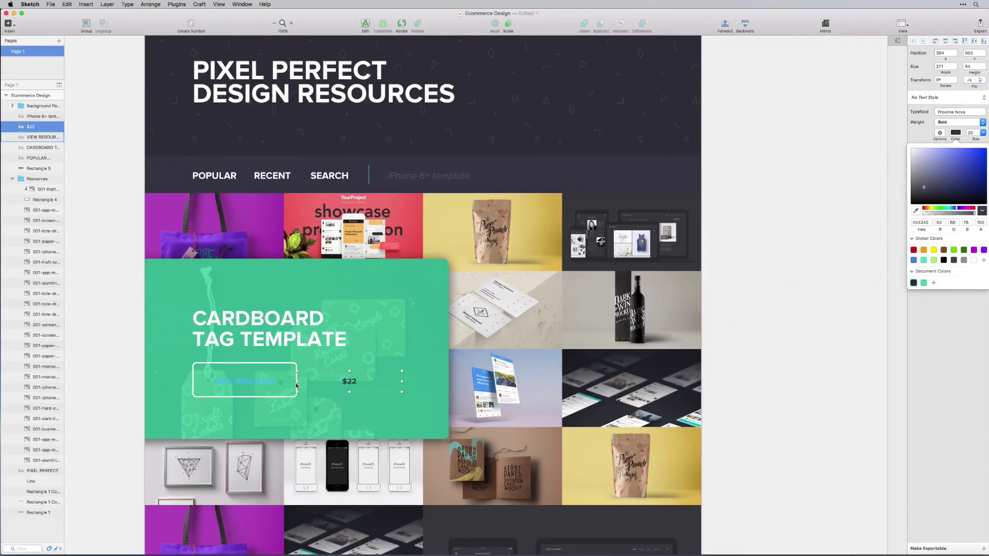
pyautogui.click(783, 360)
# - Examine the page layout from the header and navigation strip down through the mockup grid
pyautogui.scroll(-5, 783, 360)
pyautogui.scroll(3, 783, 360)
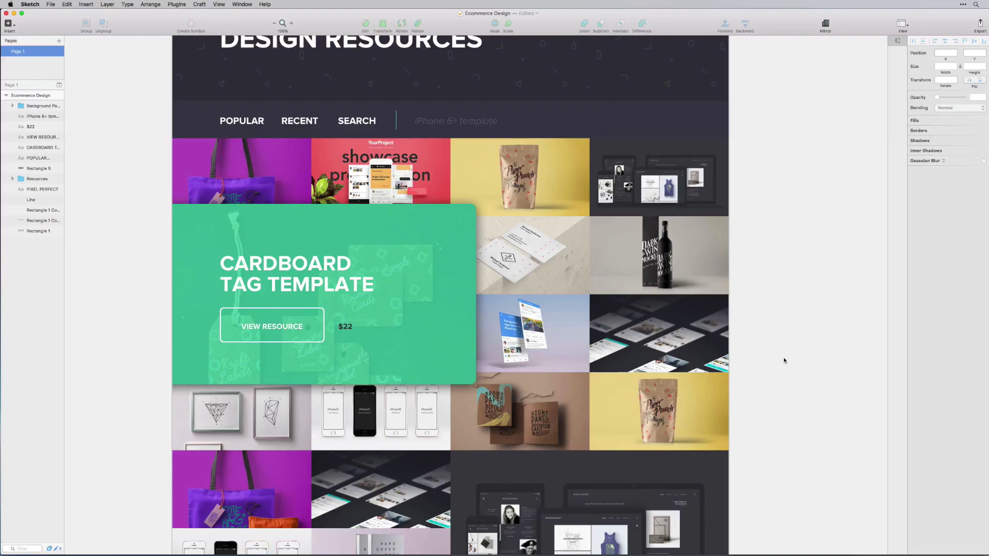
pyautogui.scroll(5, 773, 364)
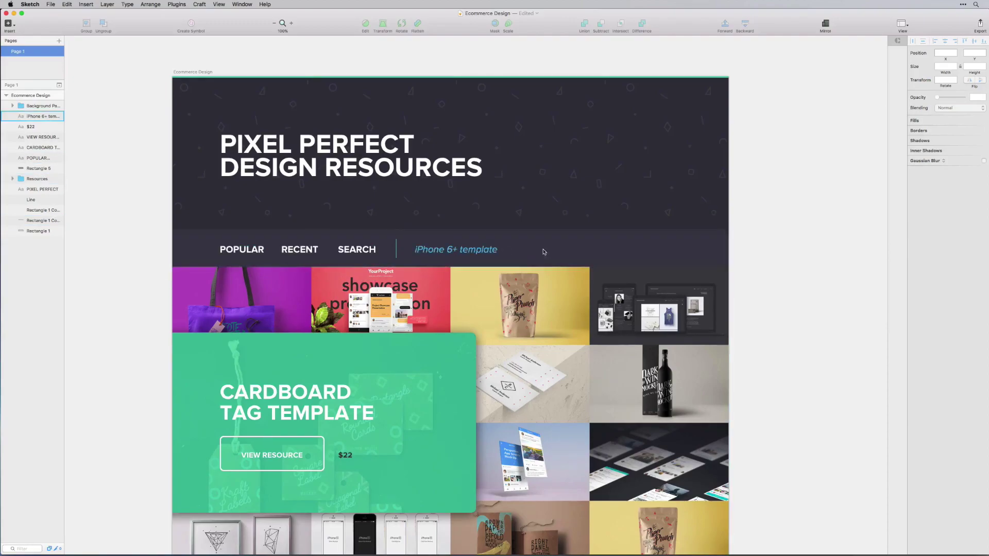
pyautogui.scroll(-10, 807, 264)
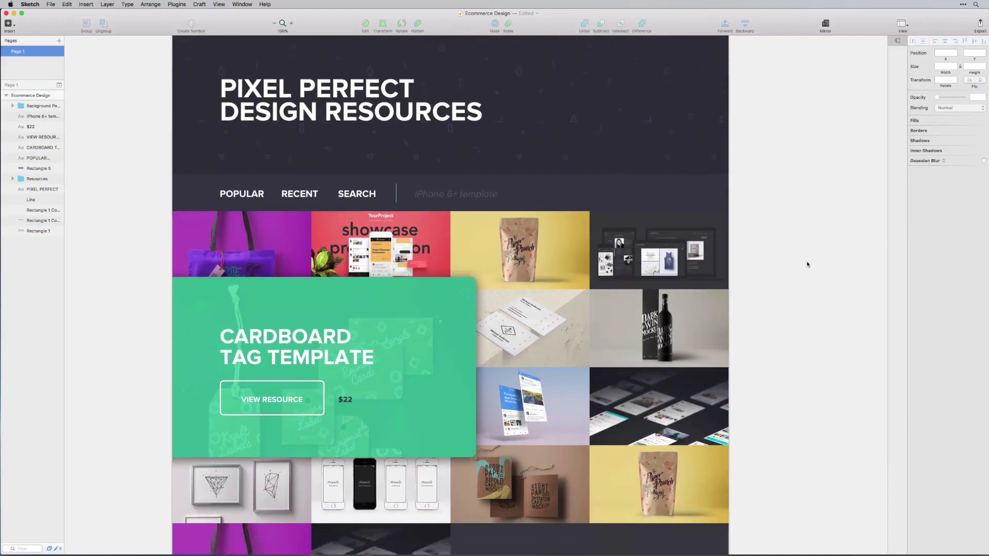
pyautogui.scroll(-2, 807, 264)
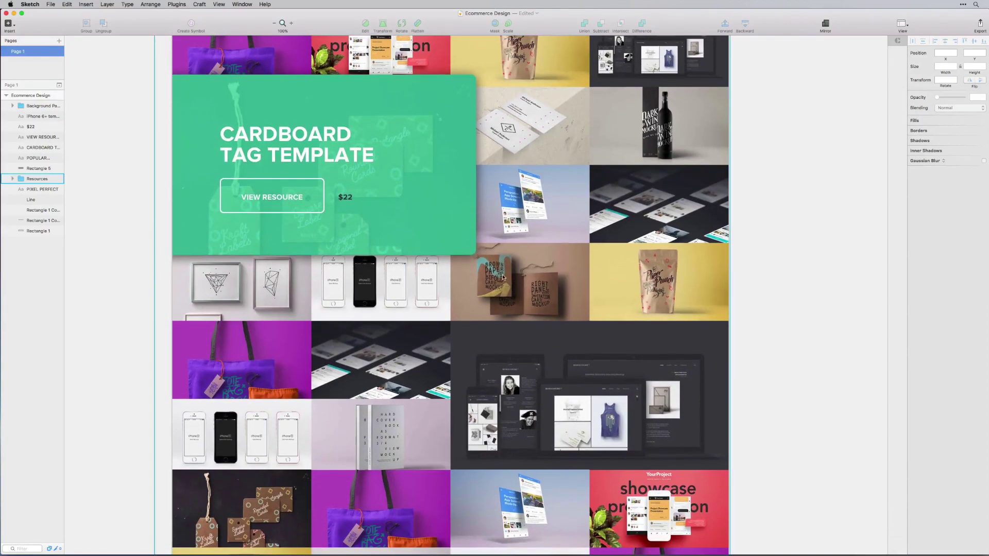
pyautogui.scroll(4, 806, 265)
pyautogui.scroll(1, 519, 330)
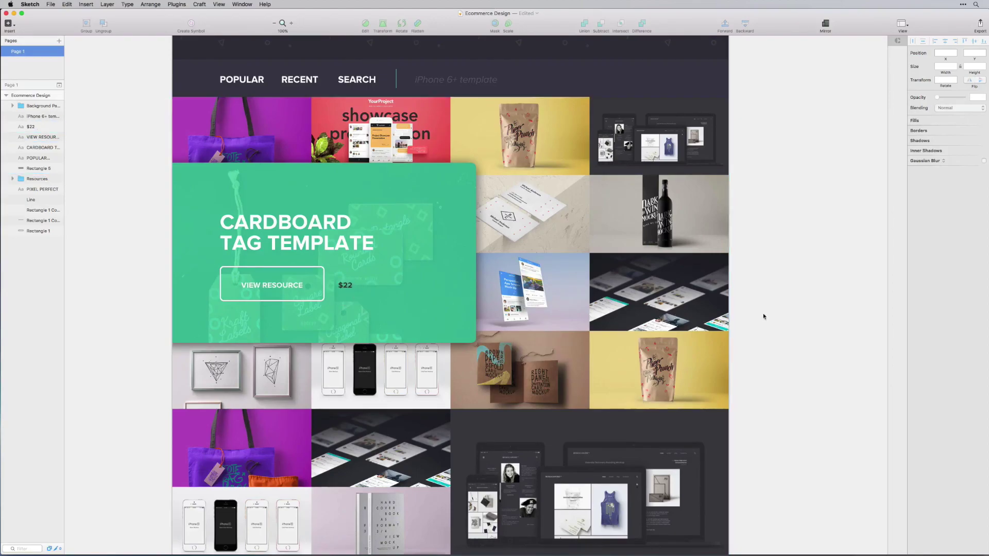
pyautogui.scroll(5, 137, 159)
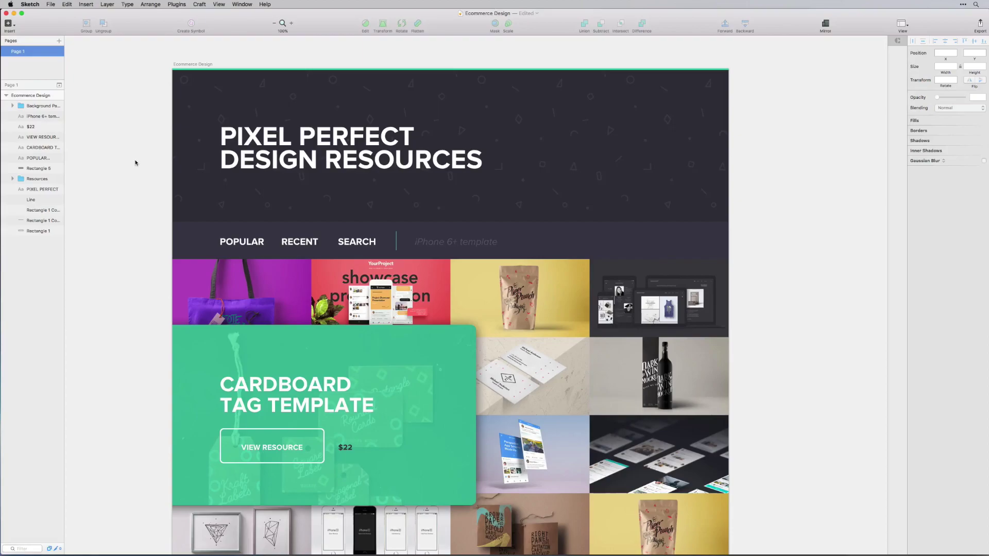